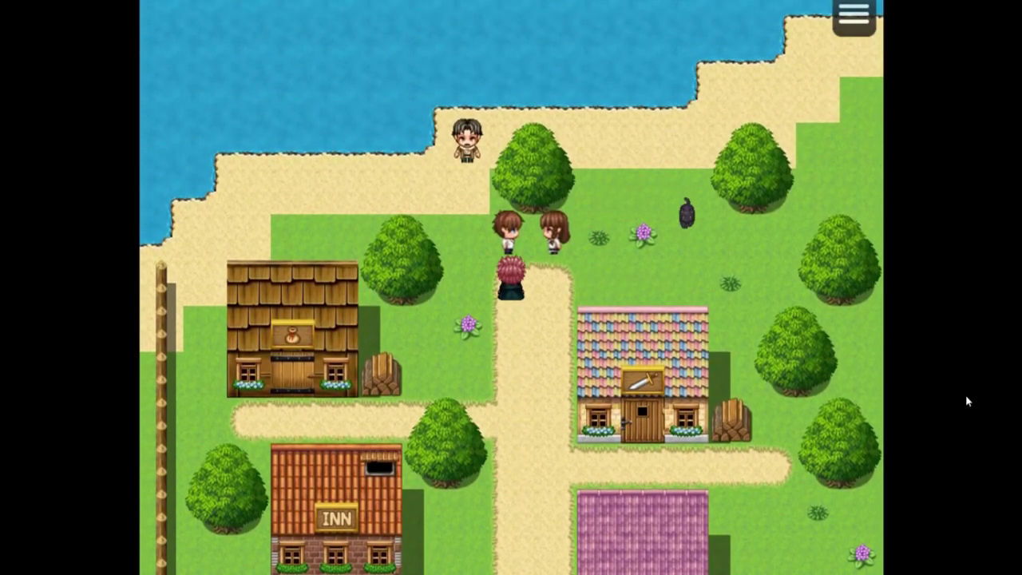
key("Return")
key("Return")
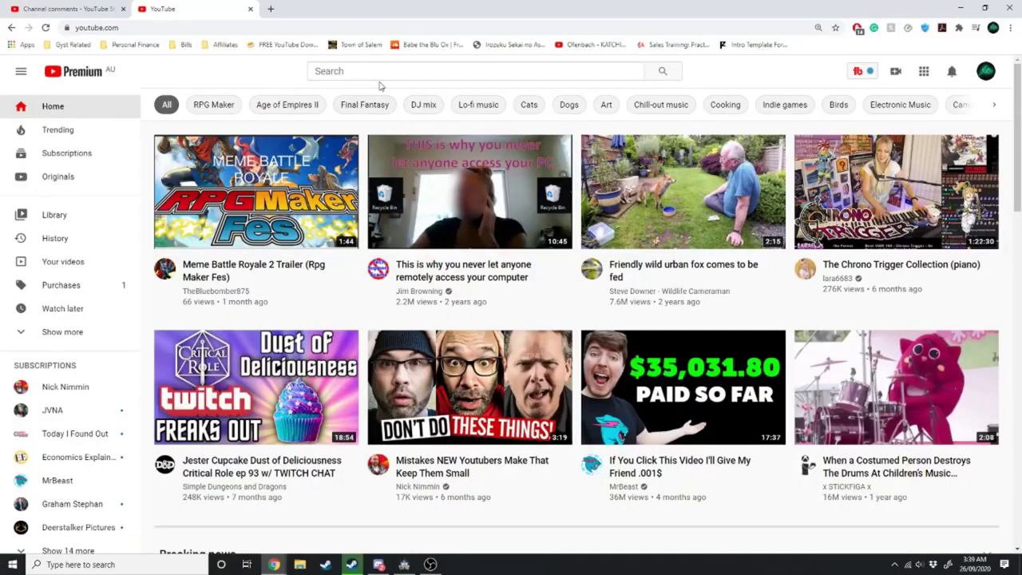
Search YouTube for "rpg maker kiss" and look through the video results
left_click(389, 74)
type("rp")
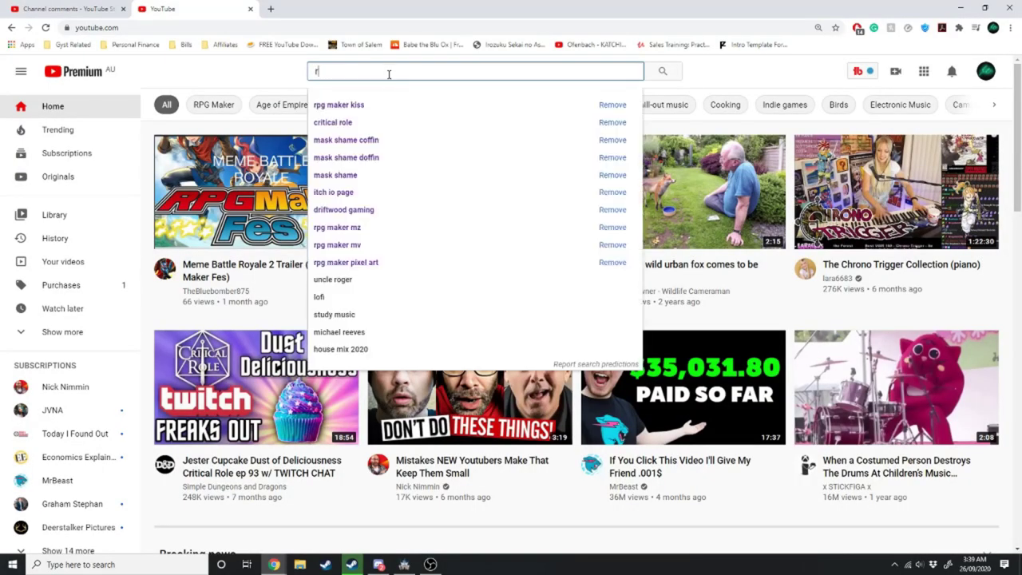
left_click(368, 105)
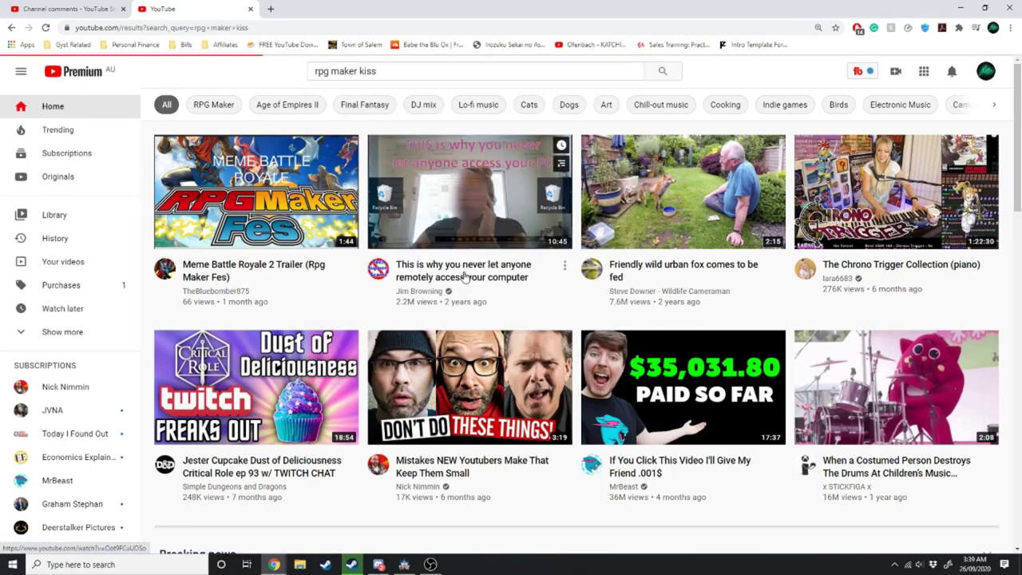
scroll(351, 233, "down", 2)
scroll(352, 233, "down", 1)
scroll(347, 272, "up", 4)
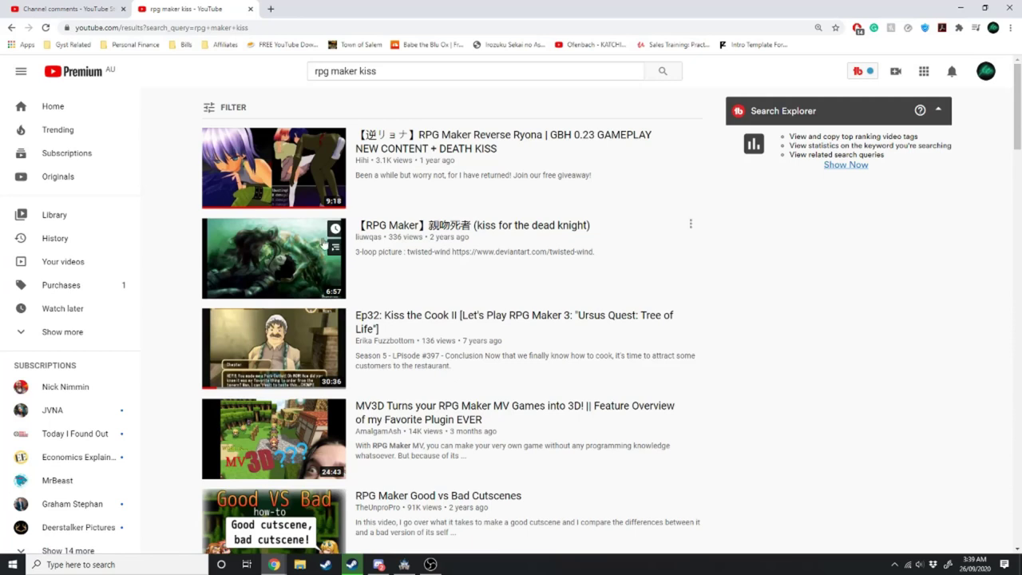
left_click(307, 172)
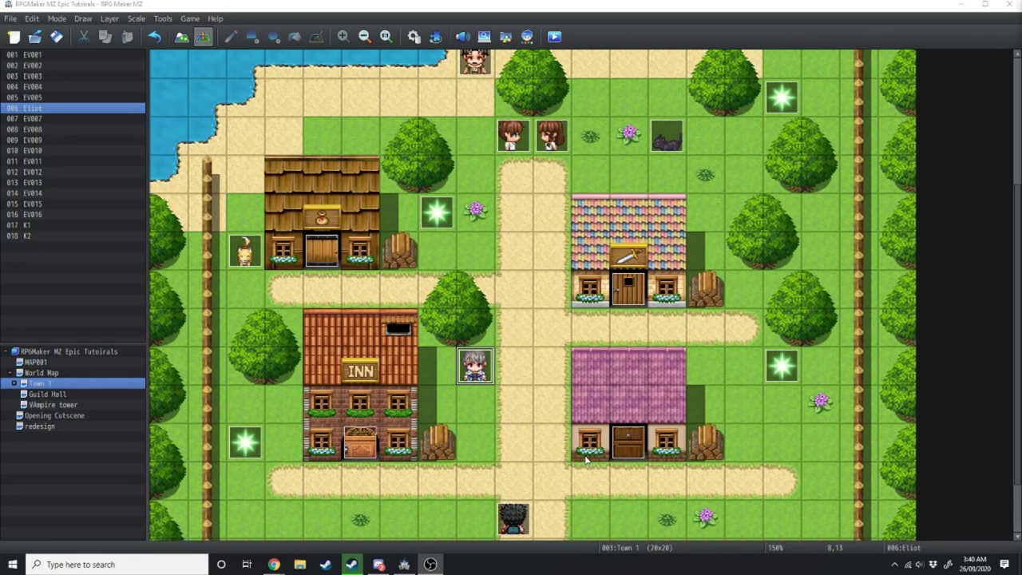
Launch Adobe Photoshop CC 2018 and open the character sheet SF_Actor3.png from the project's characters folder
key("super")
type("pho")
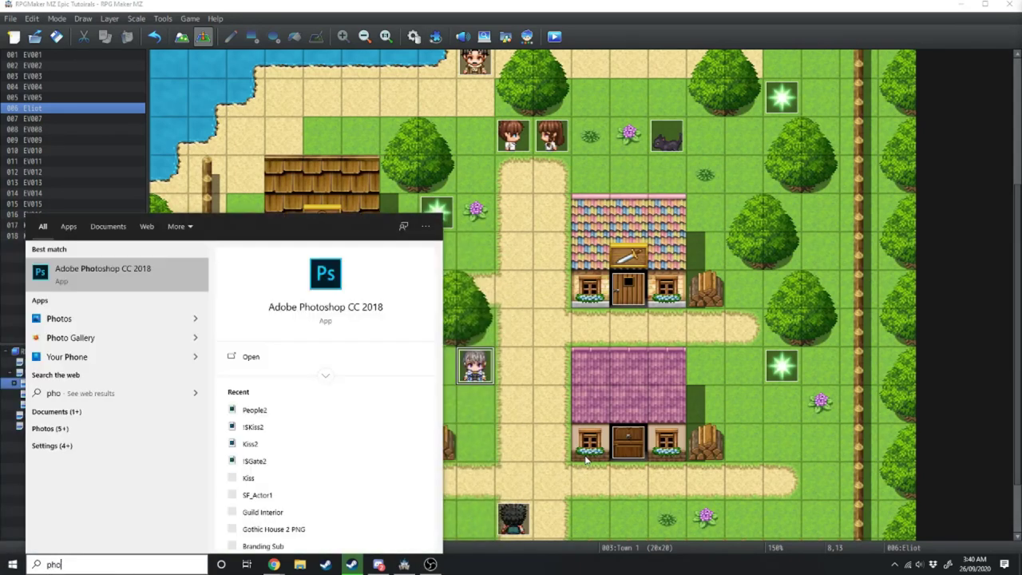
key("Return")
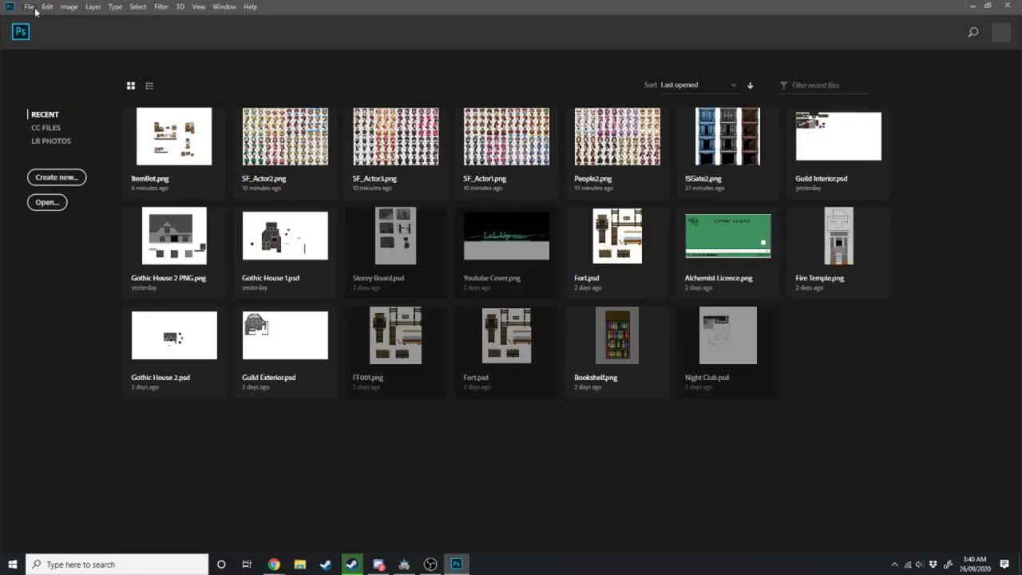
left_click(28, 6)
left_click(52, 29)
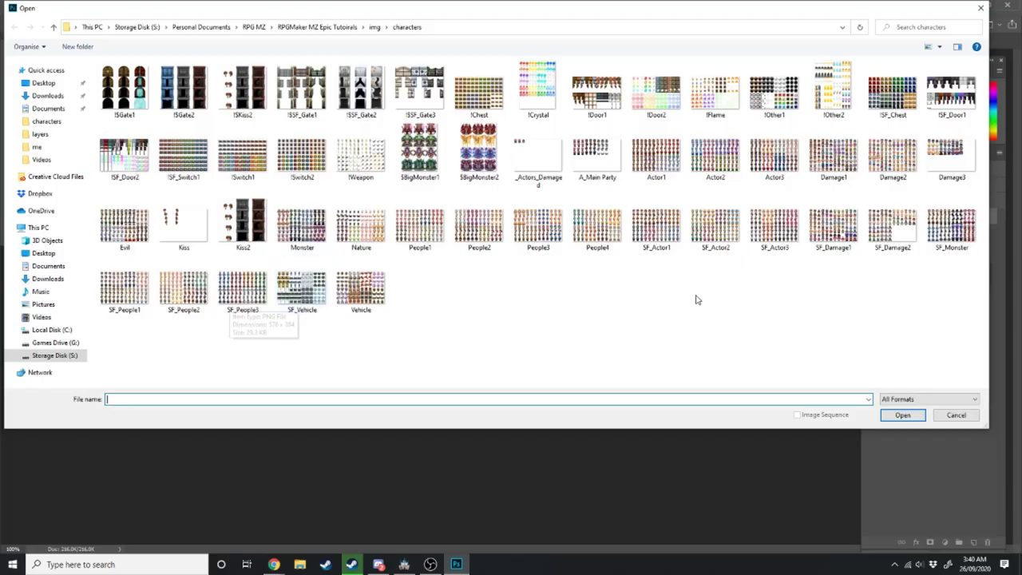
double_click(788, 236)
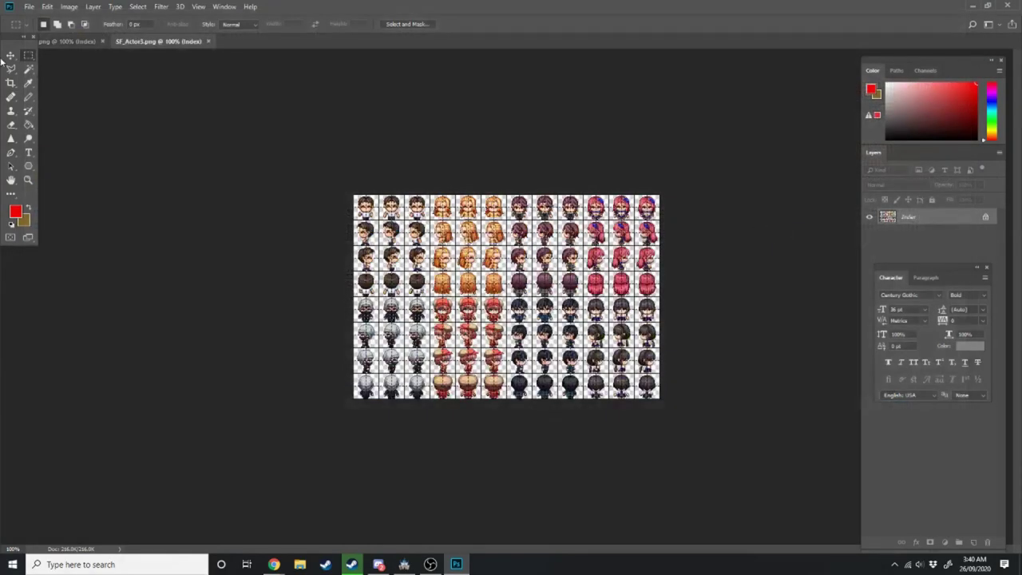
Close the other open character sheet, keep SF_Actor3.png open, and open !$Gate2.png
left_click(26, 6)
key("Escape")
left_click(101, 41)
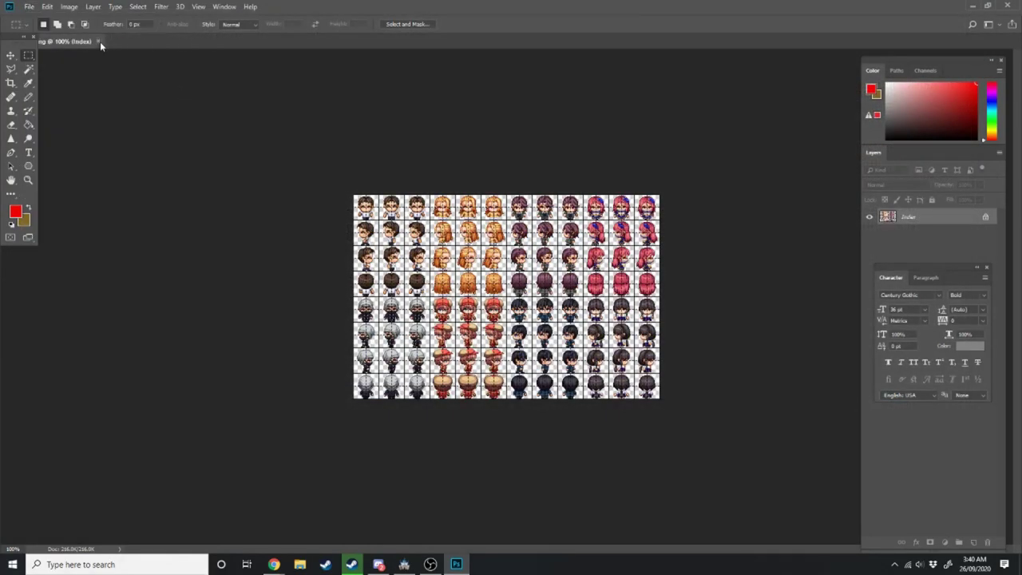
left_click(35, 6)
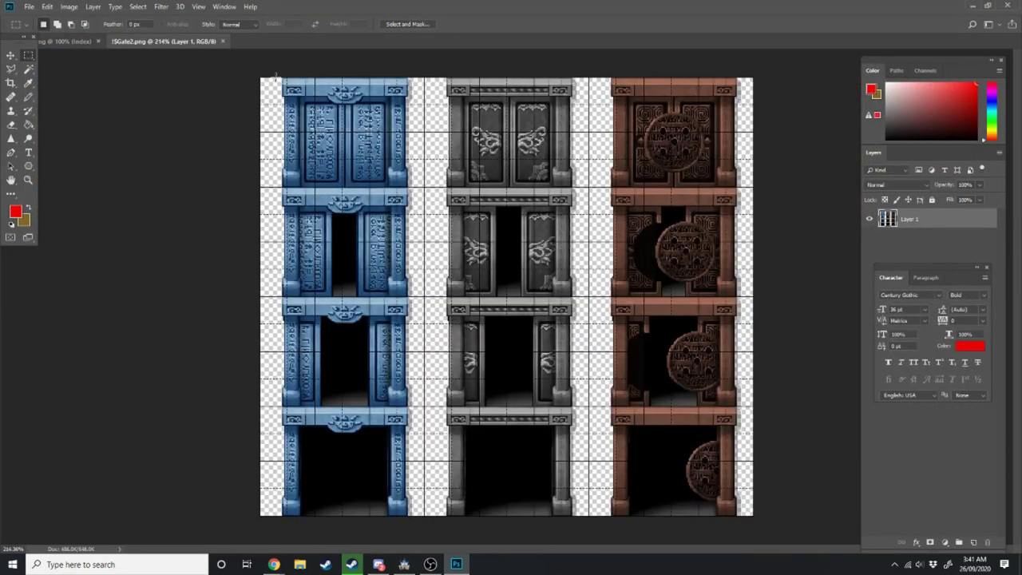
Try to copy the dark-haired boy's right-facing standing sprite from the character sheet into !$Gate2.png
left_click(88, 41)
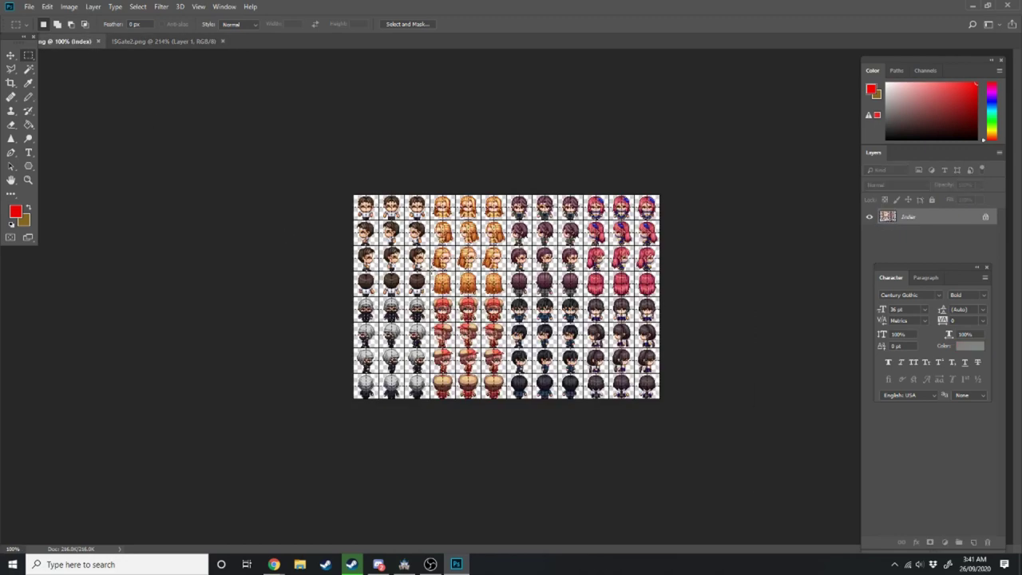
scroll(439, 218, "up", 8, "alt")
scroll(295, 198, "up", 6, "alt")
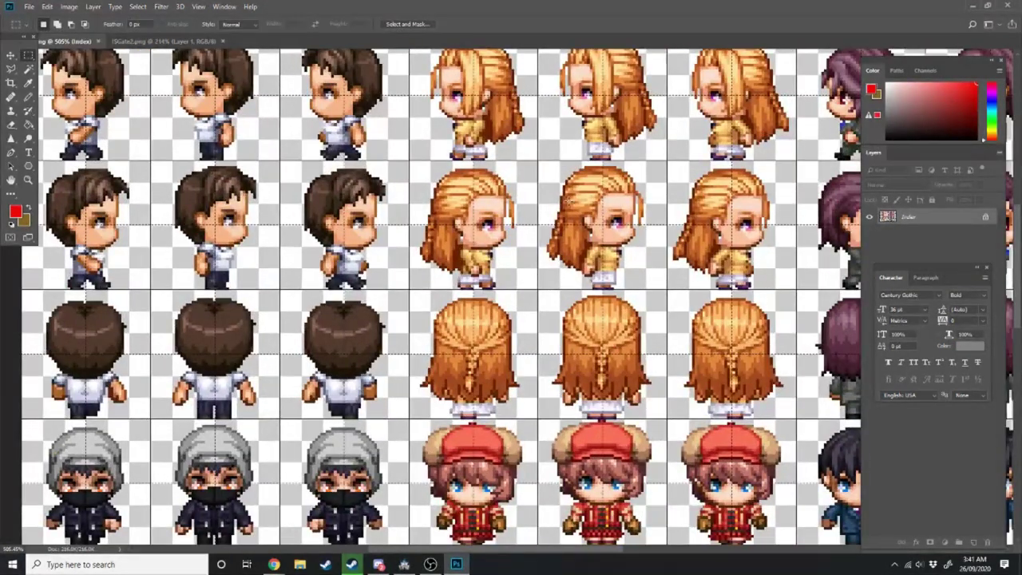
left_click_drag(168, 165, 264, 289)
left_click(159, 40)
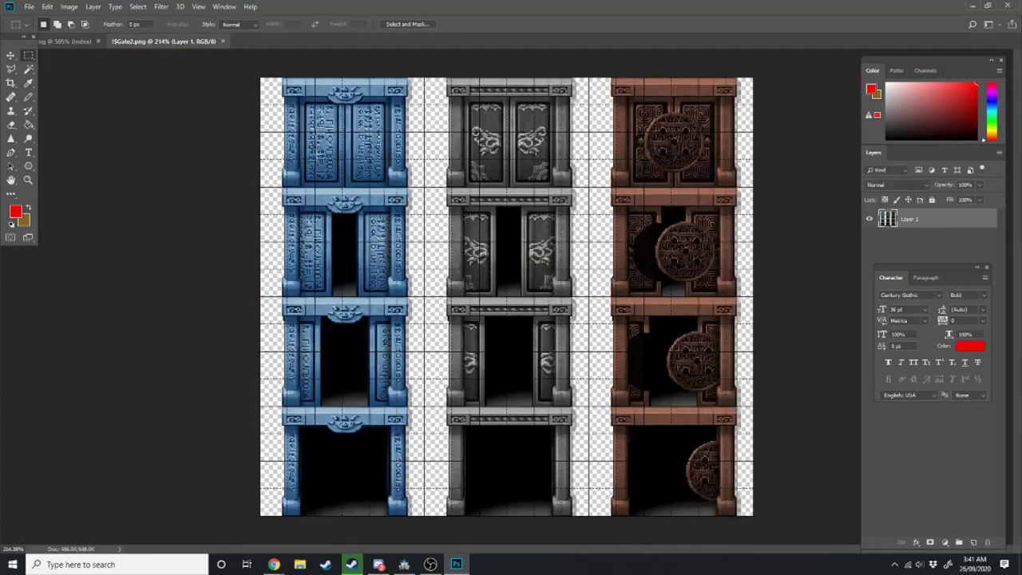
scroll(380, 156, "up", 5, "alt")
key("ctrl+v")
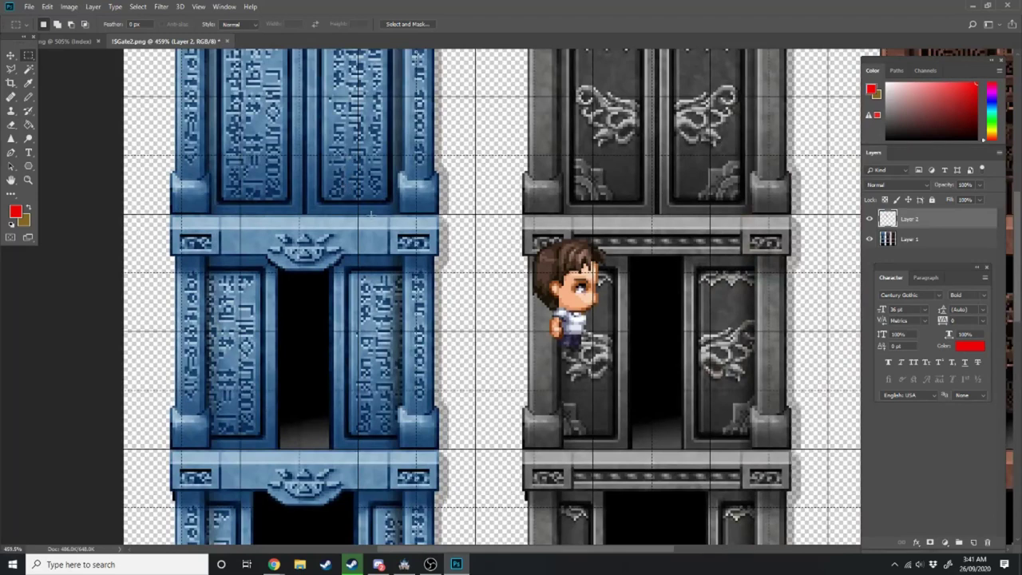
Copy the boy's full right-facing standing sprite, including his shoes, from the character sheet and paste it into !$Gate2.png
key("ctrl+Tab")
scroll(214, 297, "up", 14, "alt")
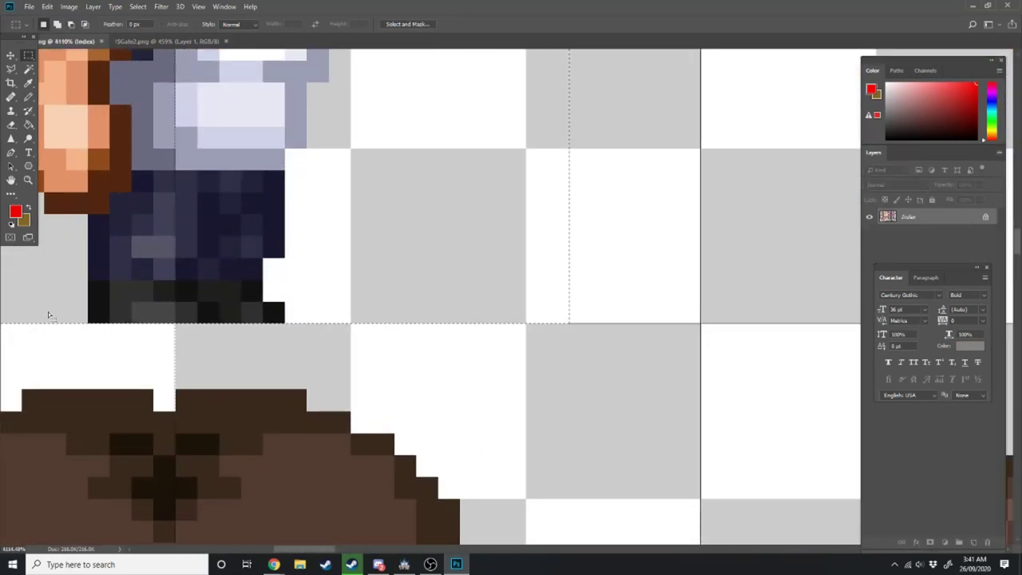
scroll(159, 326, "down", 7, "alt")
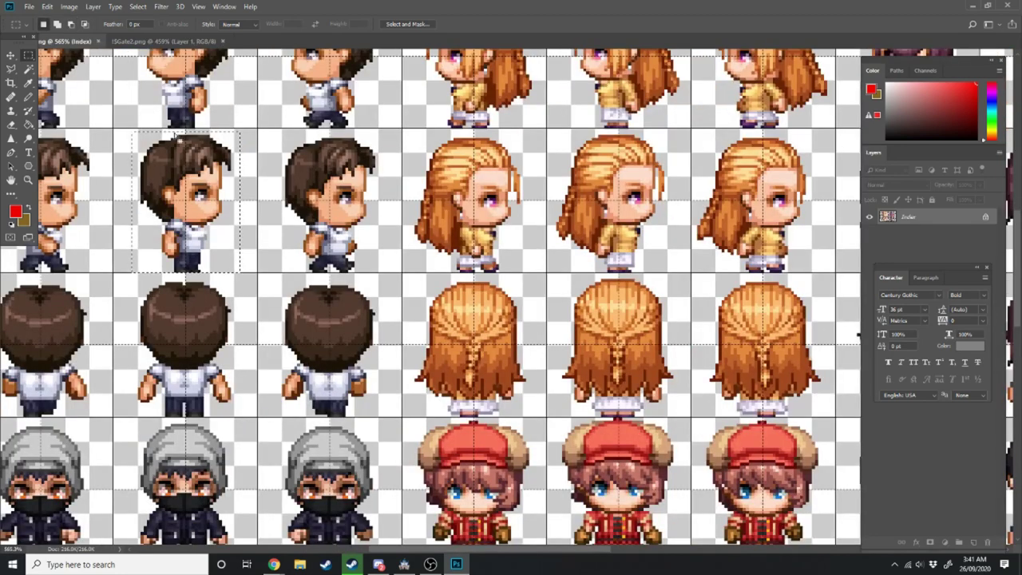
key("ctrl+Tab")
key("ctrl+v")
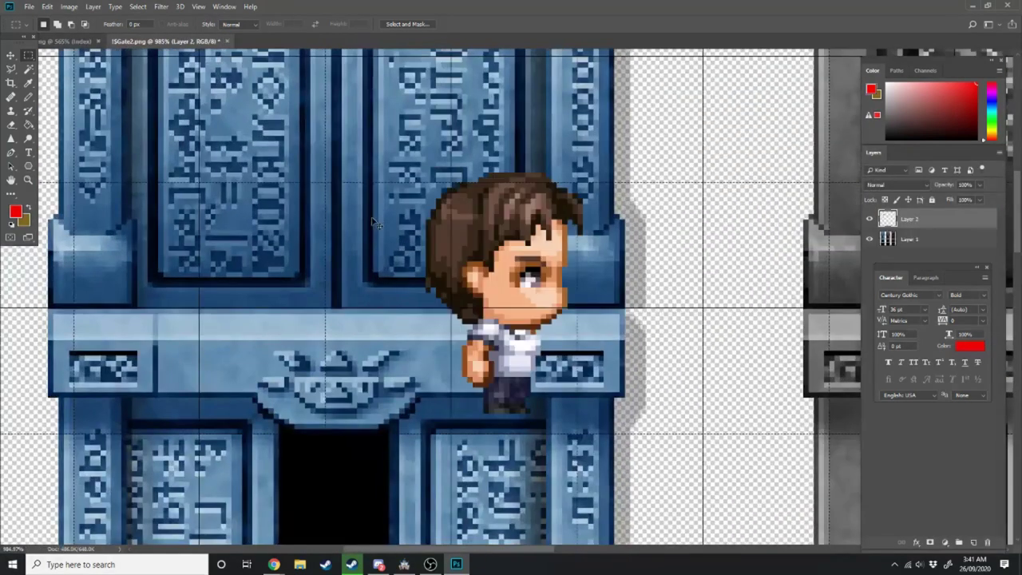
Position the pasted boy at the base of the closed blue gate, centred in the second grid column with his feet on the grid line
key("ctrl+t")
left_click_drag(448, 410, 292, 307)
scroll(293, 308, "up", 5, "alt")
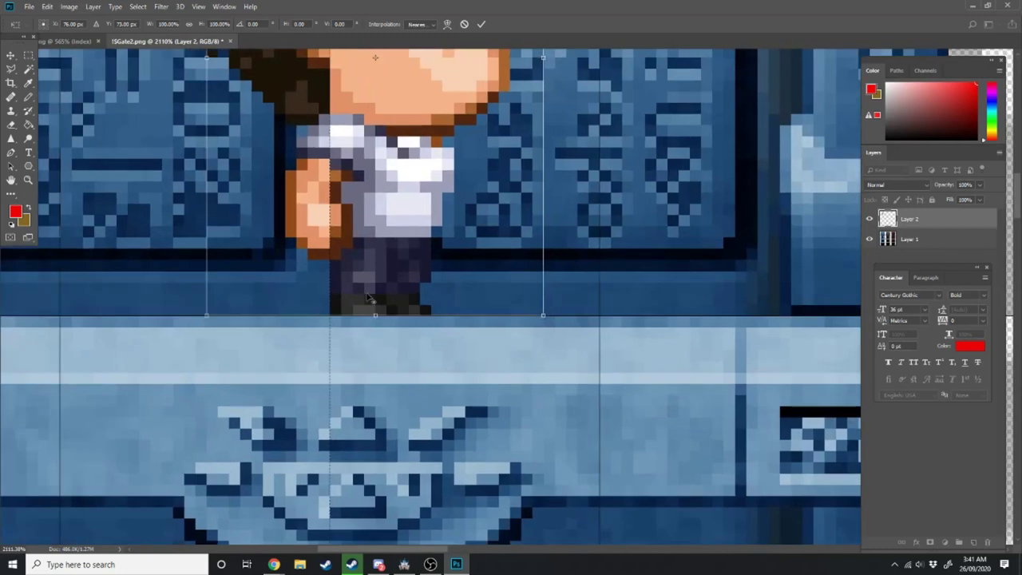
left_click_drag(376, 285, 283, 292)
scroll(283, 292, "down", 5, "alt")
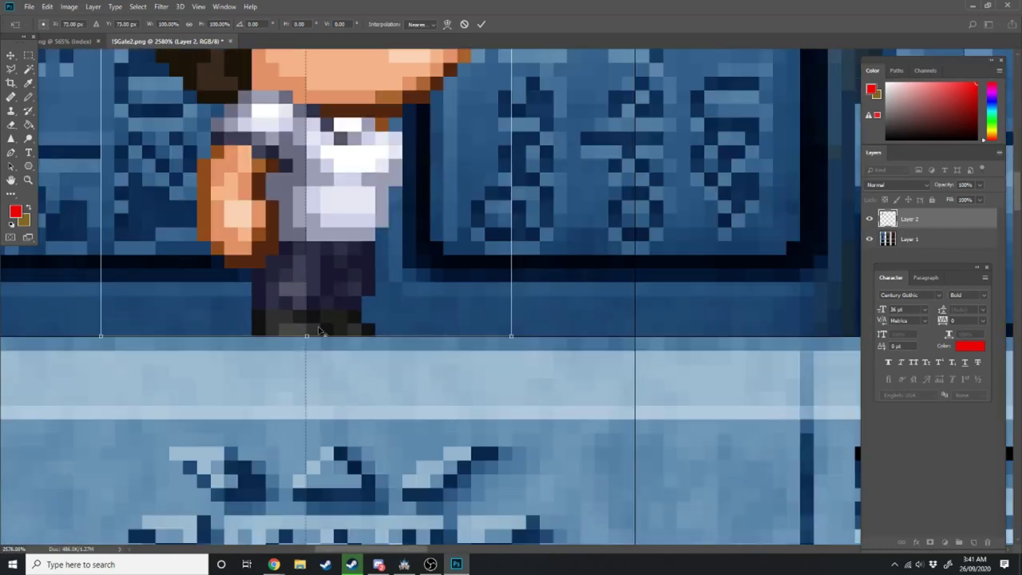
key("alt+space")
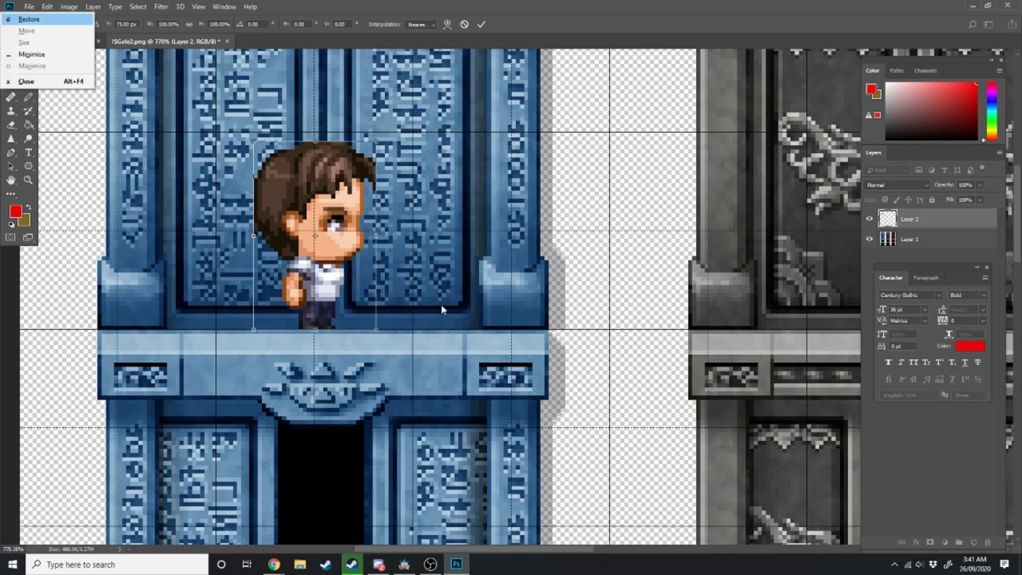
left_click(440, 305)
scroll(441, 305, "down", 1)
key("Return")
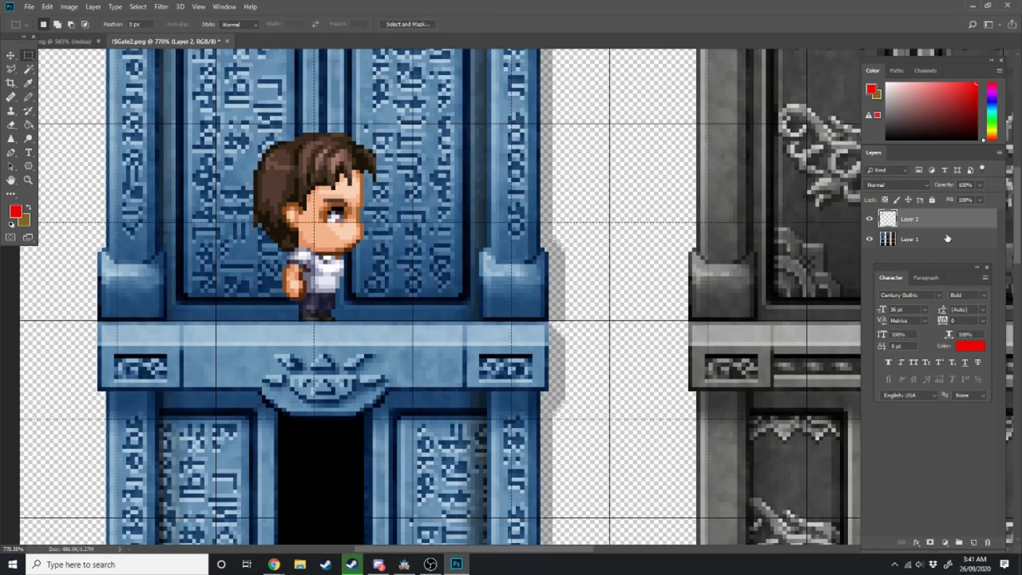
Fade the gate artwork on Layer 1 to a faint placement guide
left_click(947, 238)
left_click_drag(936, 199, 948, 197)
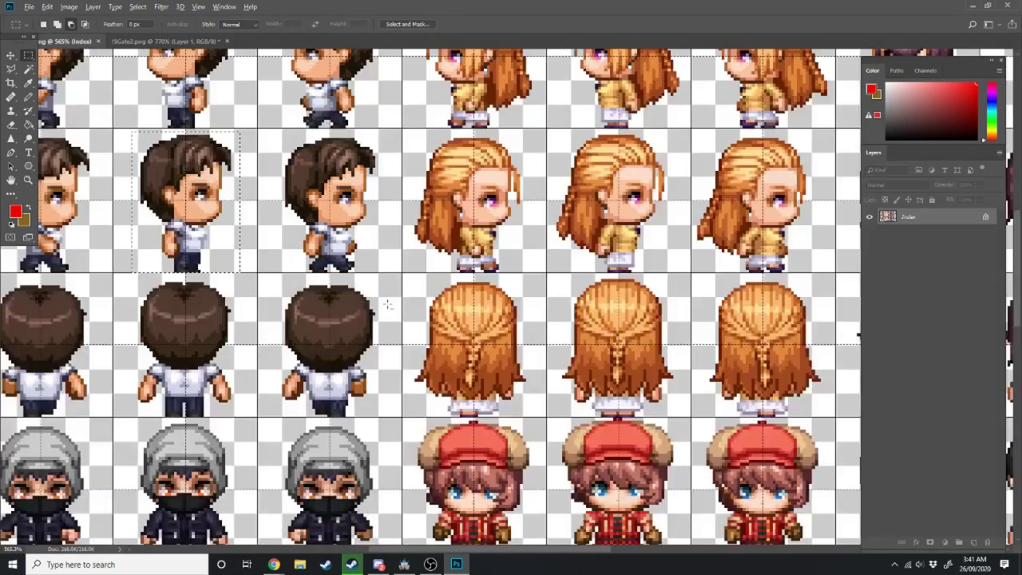
Paste the blonde girl's left-facing standing sprite opposite the boy, centred in the third grid column with her feet on the same grid line
scroll(387, 304, "down", 3, "alt")
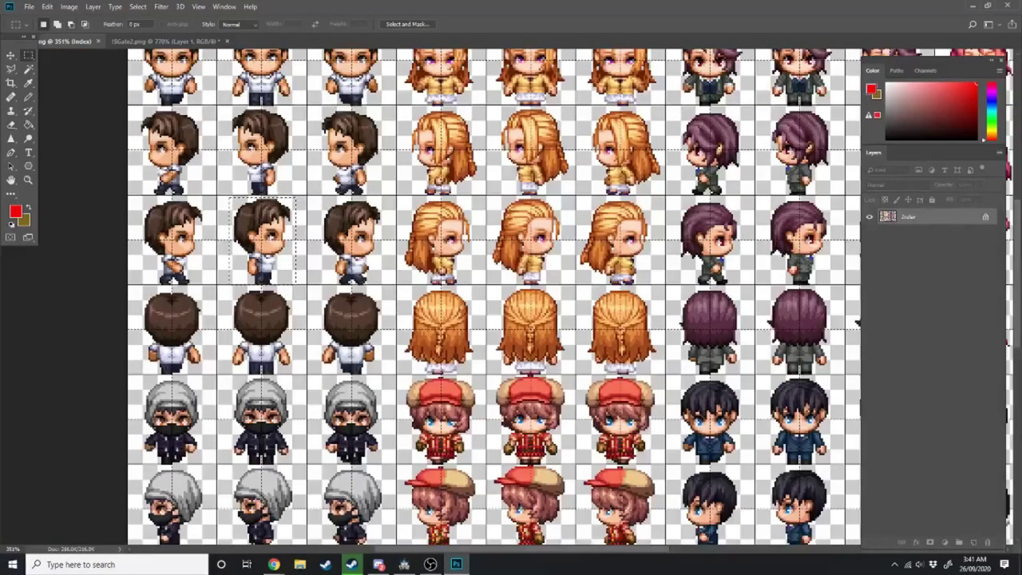
scroll(543, 221, "up", 5, "alt")
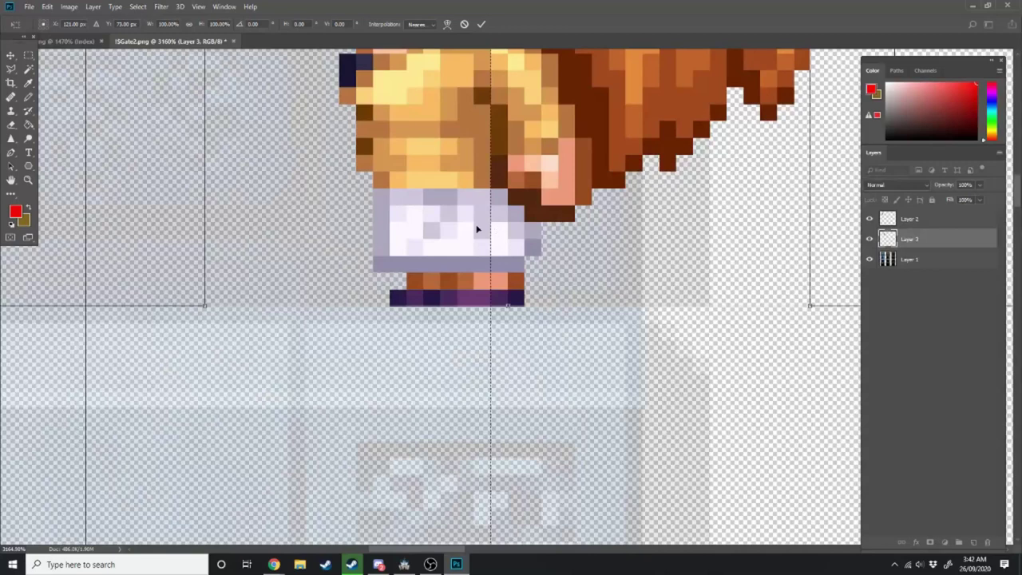
left_click_drag(477, 229, 491, 228)
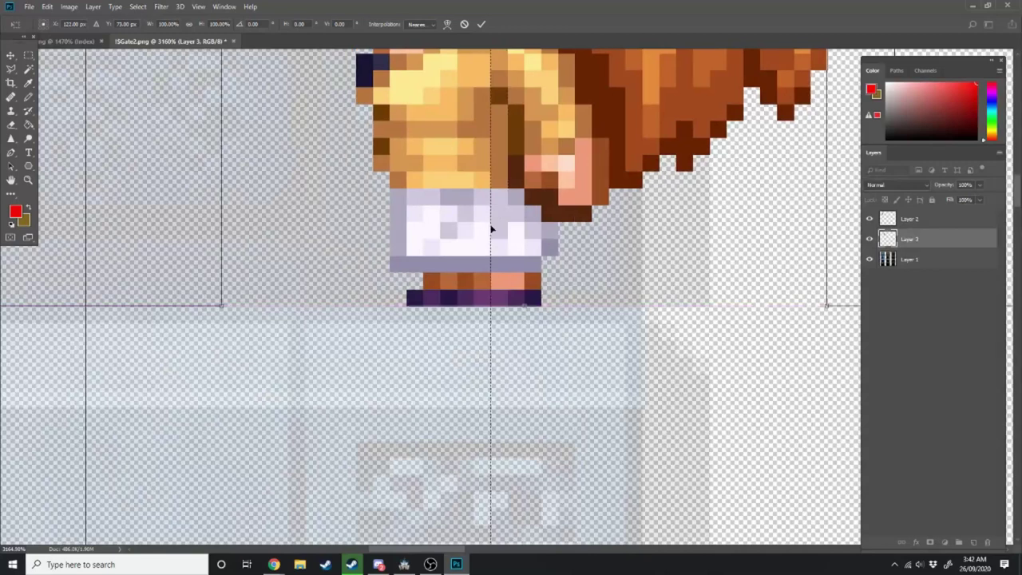
key("Return")
key("m")
scroll(495, 240, "down", 3, "alt")
scroll(497, 245, "down", 5, "alt")
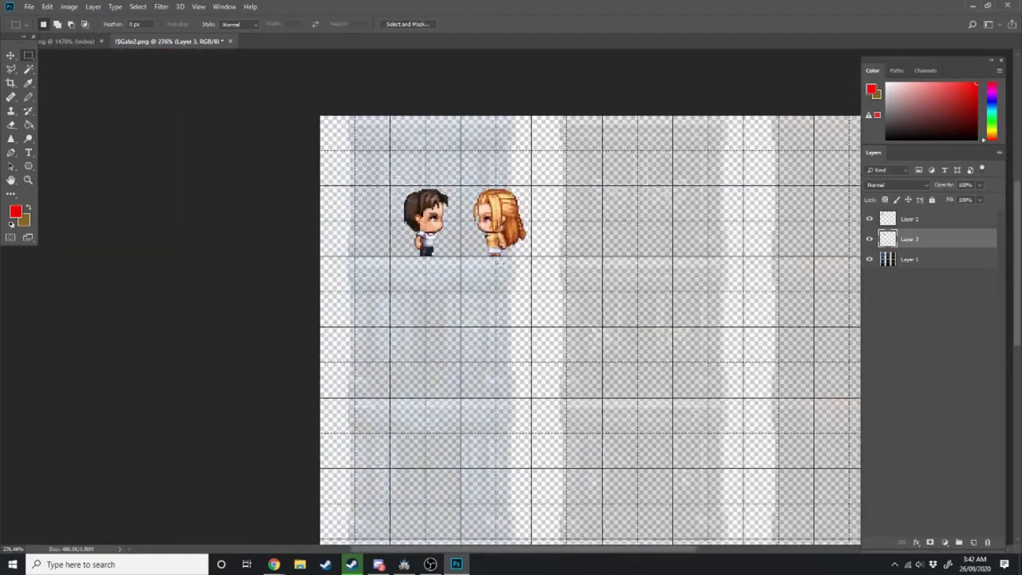
Merge the boy and girl sprite layers, Layer 2 and Layer 3, into one layer
scroll(503, 200, "up", 2, "alt")
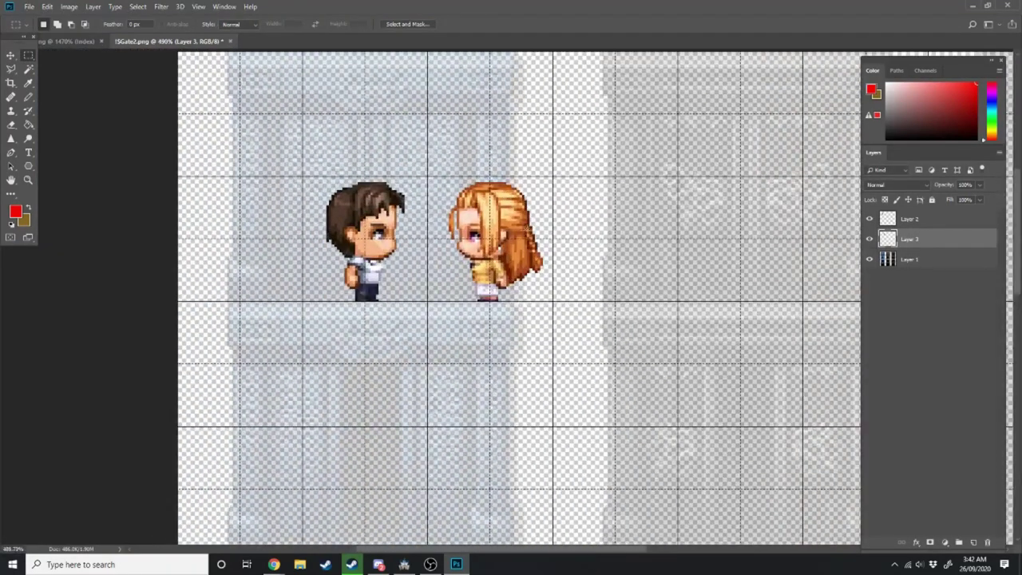
right_click(913, 220)
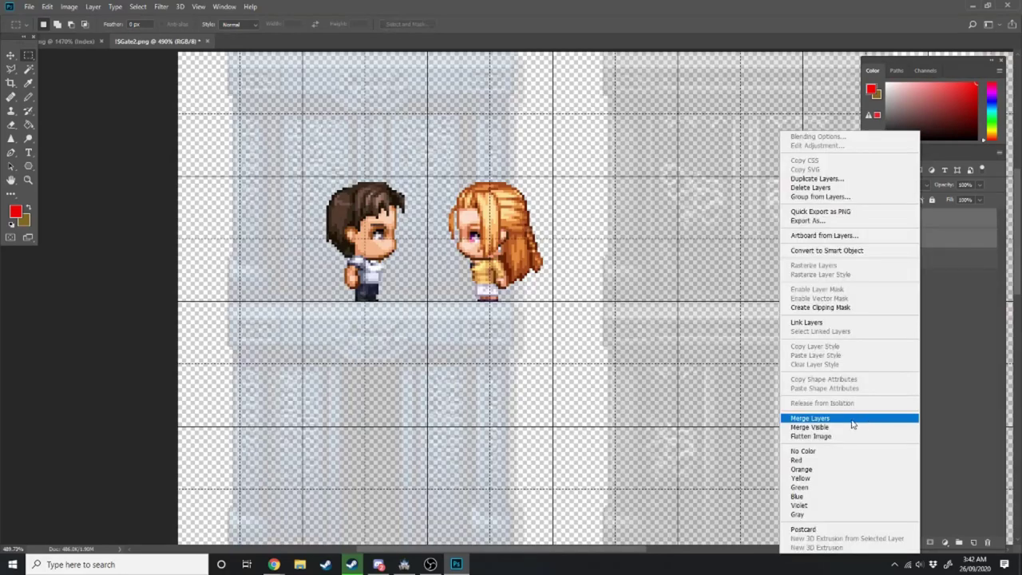
left_click(844, 417)
Paste the girl's first left-facing walking sprite below the standing girl, shifted toward the boy's side with her feet on the next frame's grid line
left_click(55, 43)
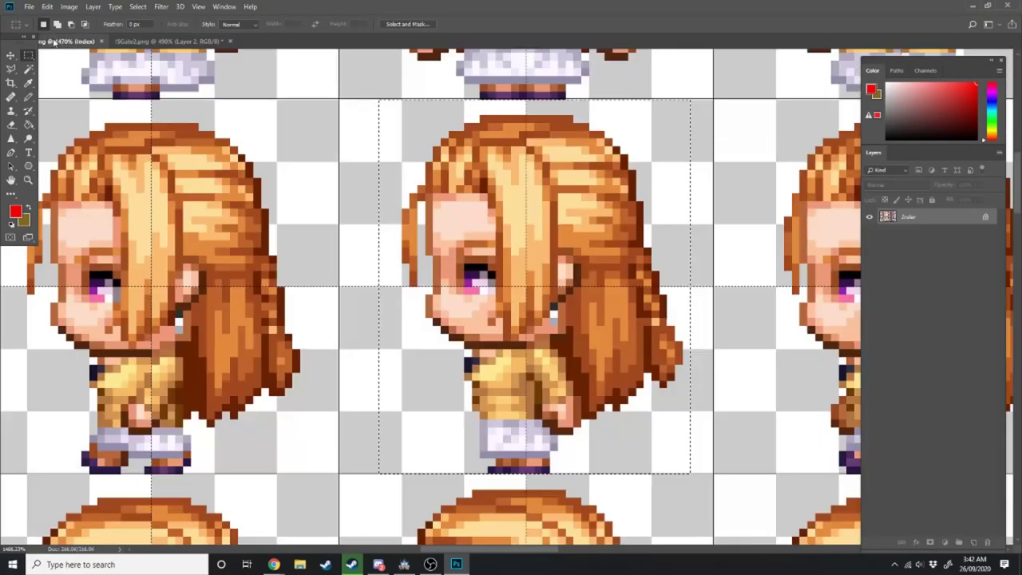
scroll(298, 202, "down", 5, "alt")
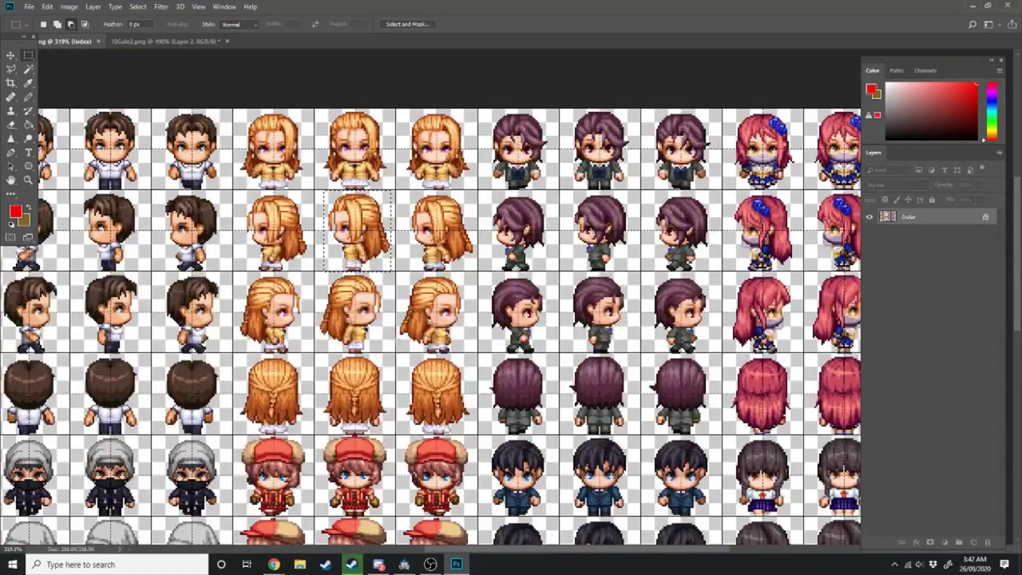
scroll(272, 219, "up", 15, "alt")
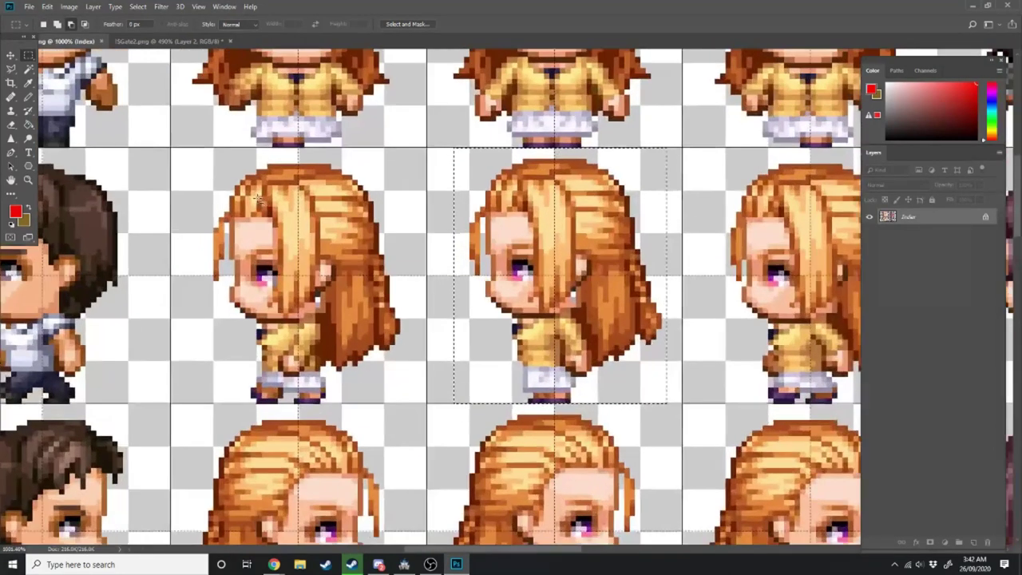
left_click_drag(188, 132, 444, 473)
key("ctrl+c")
left_click(164, 41)
key("ctrl+v")
key("ctrl+t")
left_click_drag(510, 276, 487, 347)
scroll(485, 345, "up", 2, "alt")
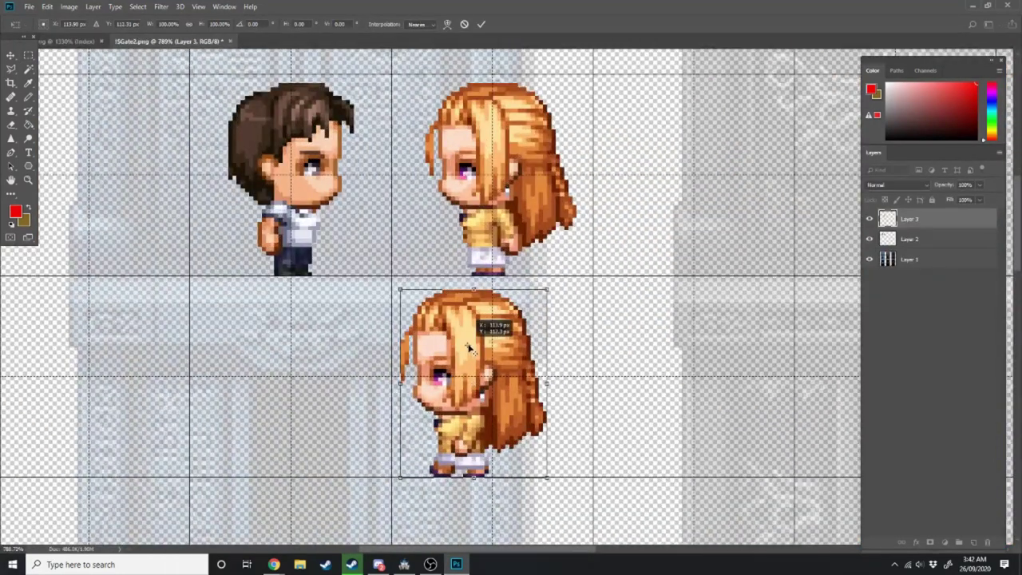
key("Return")
Paste the boy's right-facing walking sprite into the second frame, close to and facing the walking girl
left_click(68, 42)
scroll(302, 226, "down", 7, "alt")
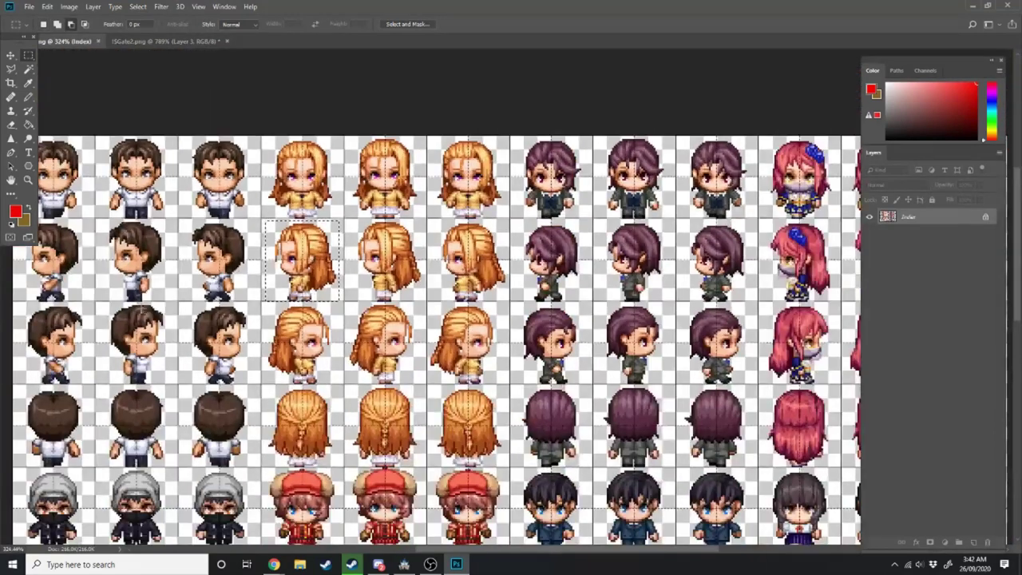
scroll(141, 311, "up", 4, "alt")
scroll(307, 351, "up", 3, "alt")
left_click_drag(327, 367, 332, 343)
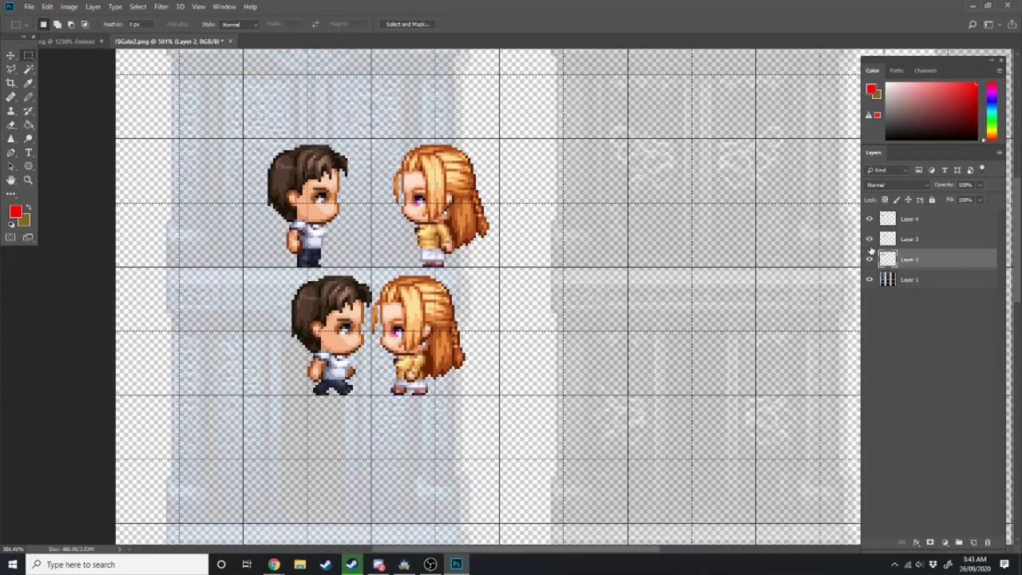
Duplicate the standing couple from the first frame onto a new layer and move the copy into the third frame
left_click_drag(242, 137, 517, 274)
key("ctrl+j")
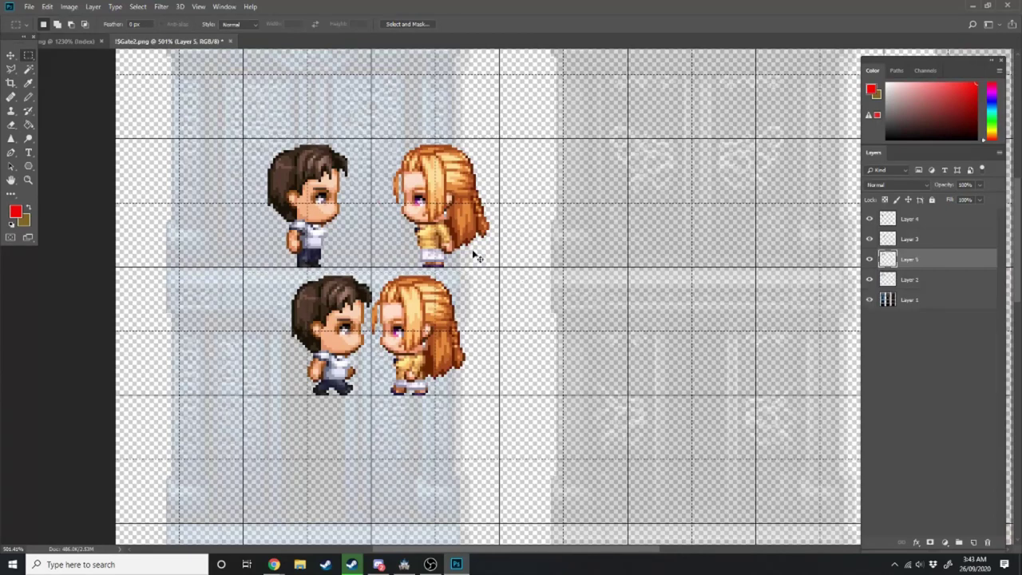
key("ctrl+t")
left_click_drag(444, 196, 444, 421)
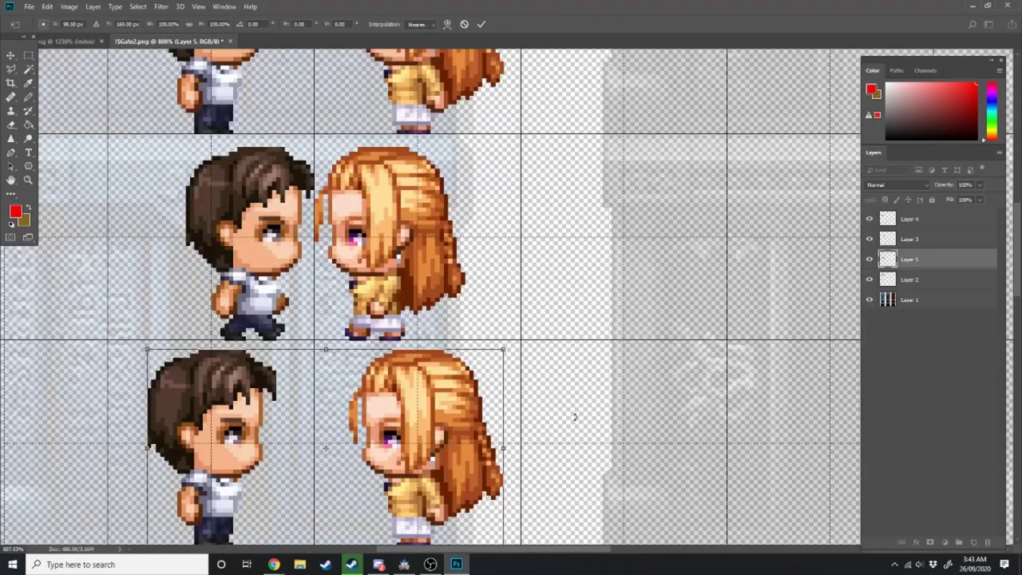
key("Return")
Select the girl in the third frame and move her 12 px toward the boy, keeping her feet on the grid line
left_click_drag(516, 337, 347, 520)
key("ctrl+t")
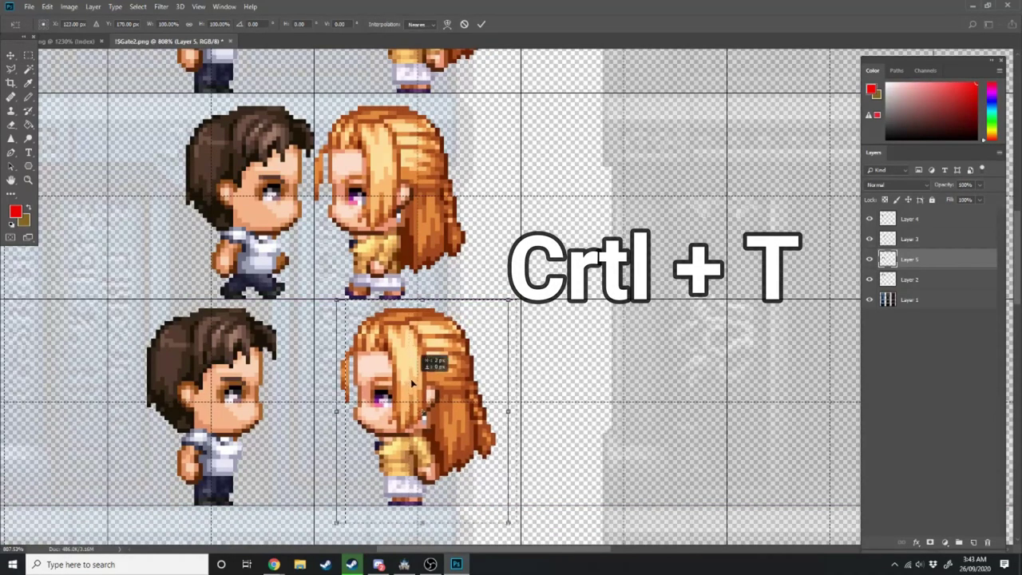
left_click_drag(411, 379, 370, 389)
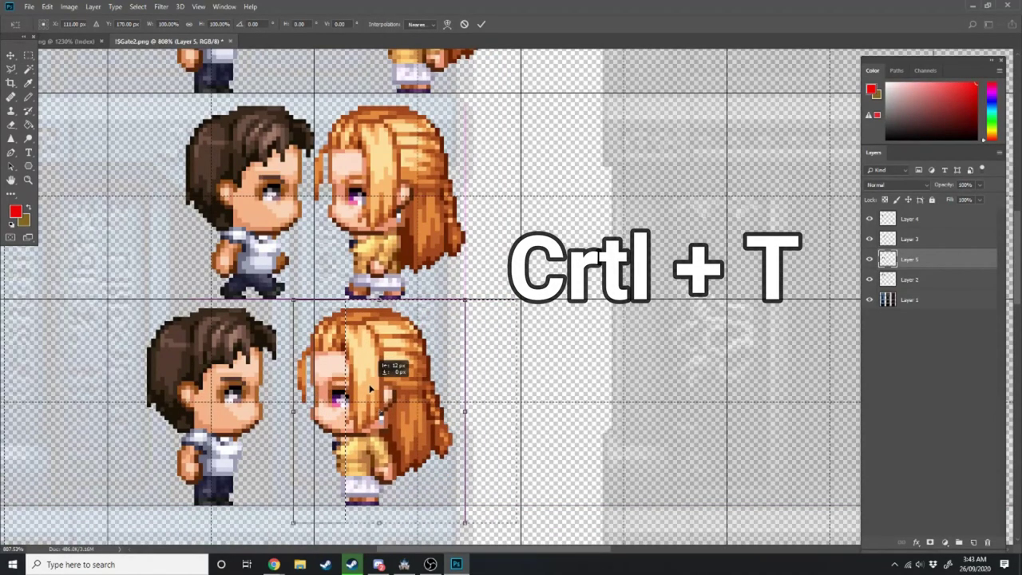
key("Return")
key("ctrl+d")
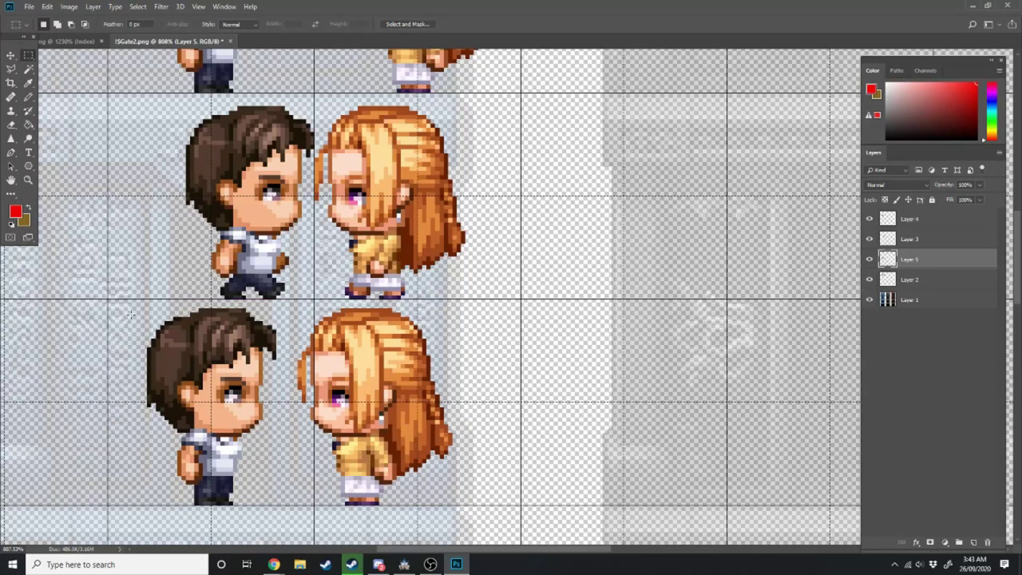
Select the boy in the third frame and move him horizontally until his face touches the girl's
left_click_drag(130, 313, 281, 515)
key("ctrl+t")
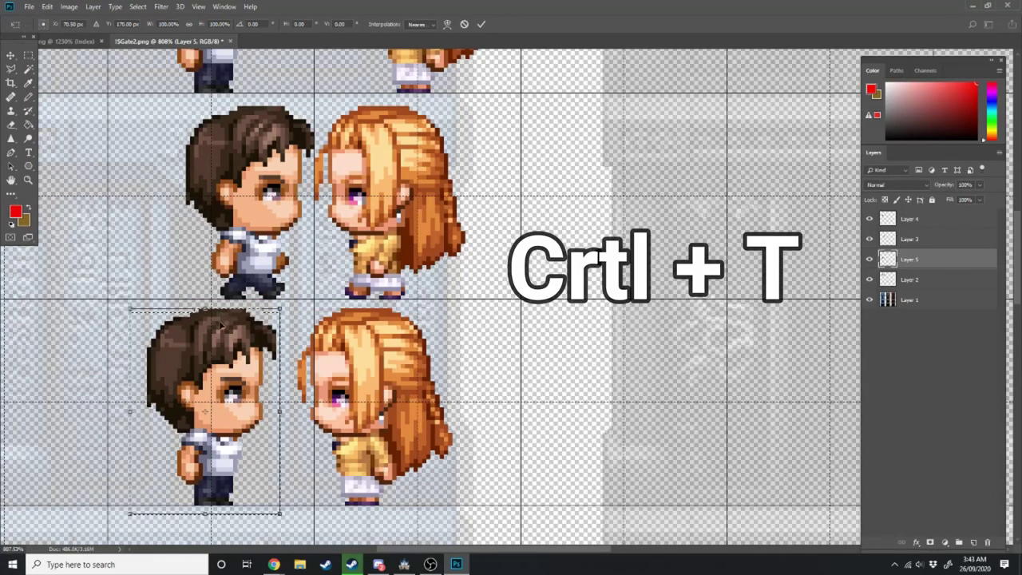
left_click_drag(220, 325, 279, 328)
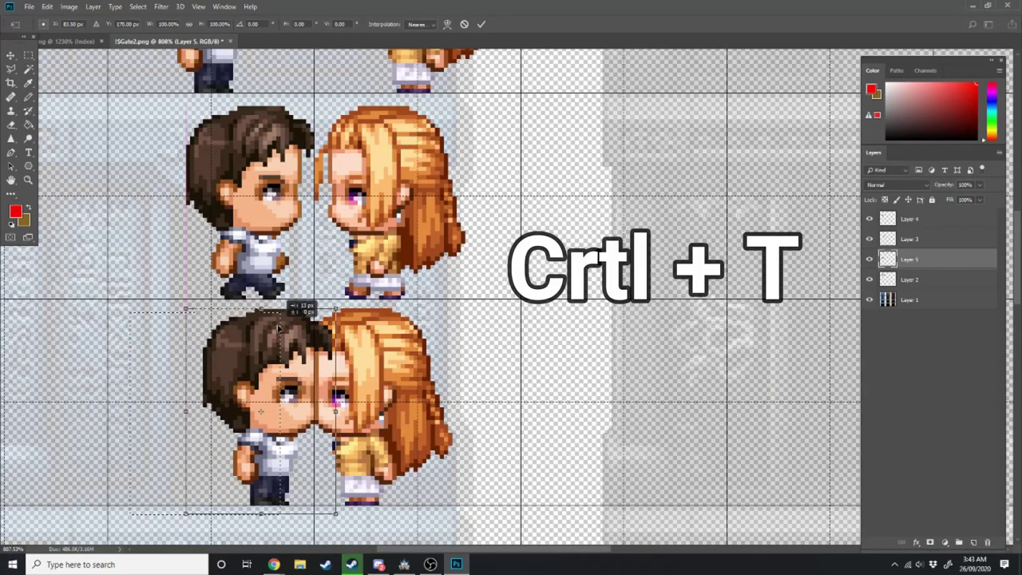
key("Return")
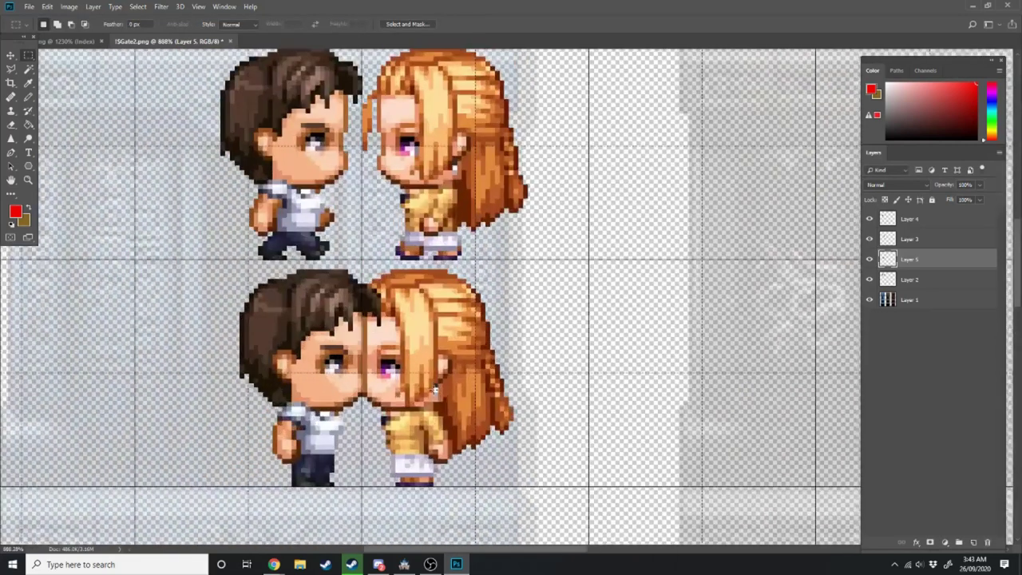
In the source character sheet, select the forward-swung arm and sleeve of the boy's first right-facing walking sprite, pixel by pixel
scroll(397, 397, "up", 4, "alt")
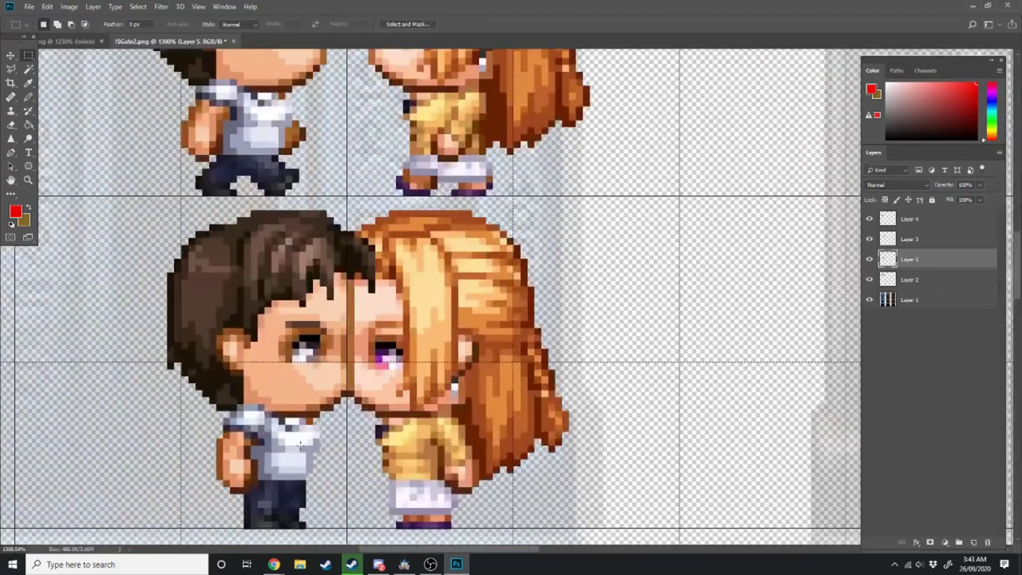
scroll(300, 444, "up", 3, "alt")
scroll(249, 363, "down", 1)
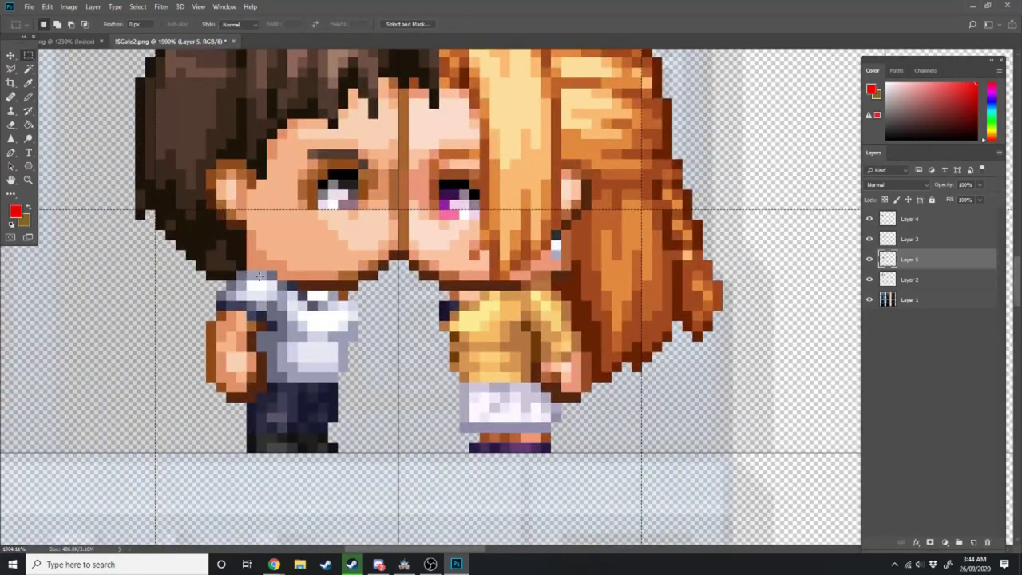
left_click(64, 40)
scroll(286, 363, "down", 9, "alt")
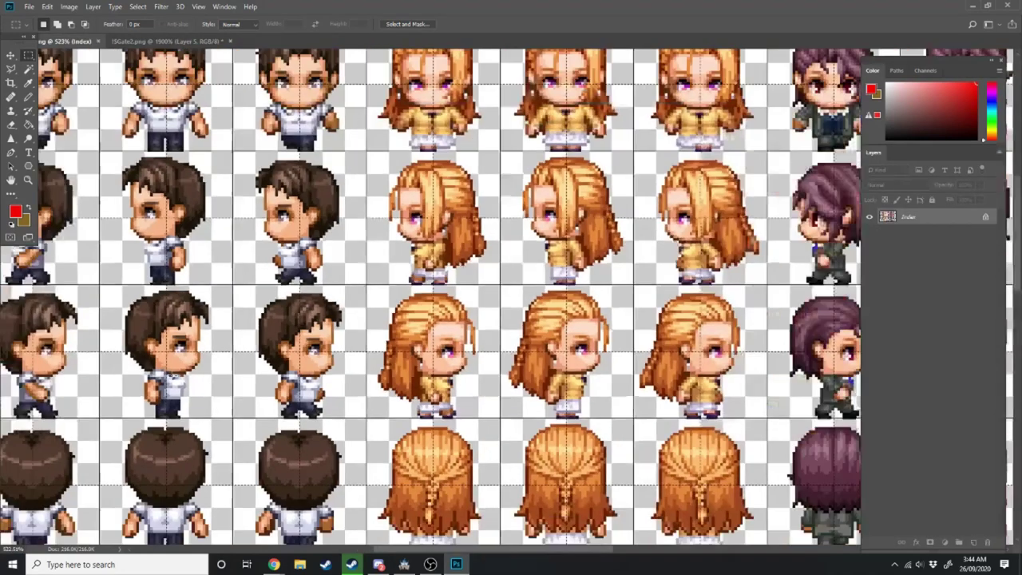
scroll(48, 389, "up", 8, "alt")
scroll(24, 363, "up", 1, "alt")
scroll(324, 325, "up", 2, "alt")
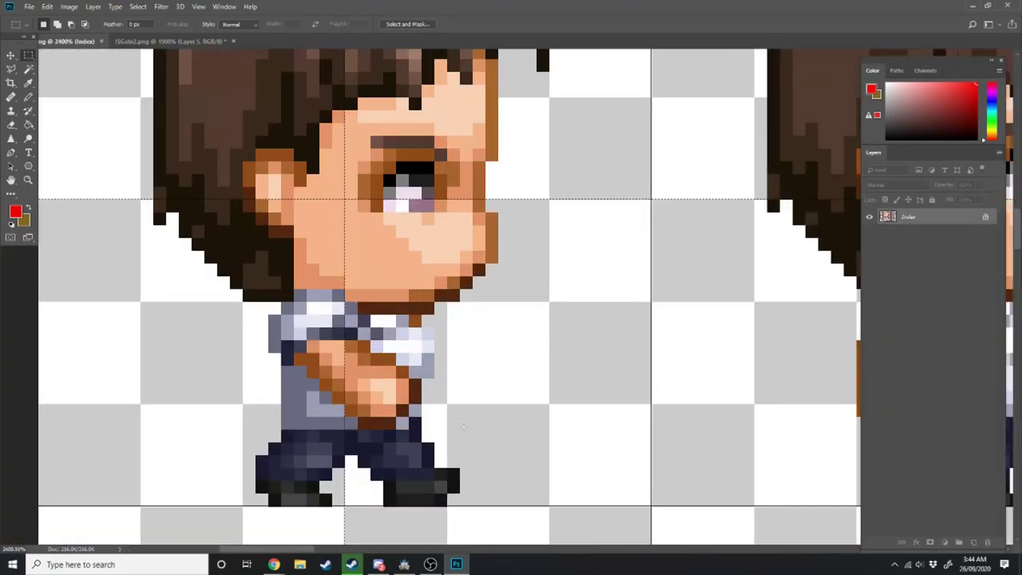
left_click_drag(303, 321, 336, 342)
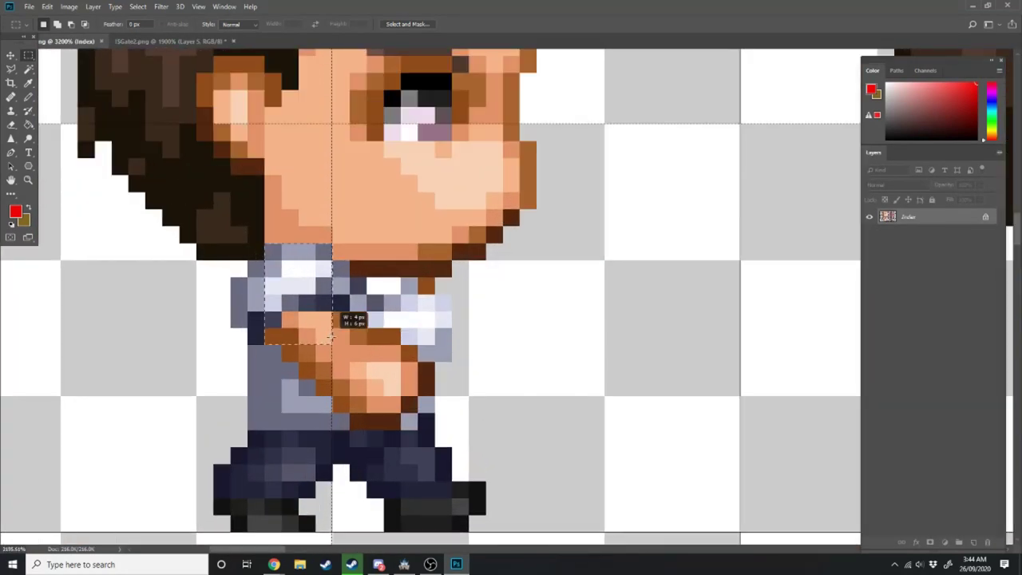
left_click_drag(248, 261, 266, 292, "shift")
left_click_drag(232, 277, 362, 342, "shift")
left_click_drag(283, 296, 350, 361, "shift")
left_click_drag(317, 329, 404, 393, "shift")
left_click_drag(384, 347, 418, 410, "shift")
scroll(423, 384, "down", 2, "alt")
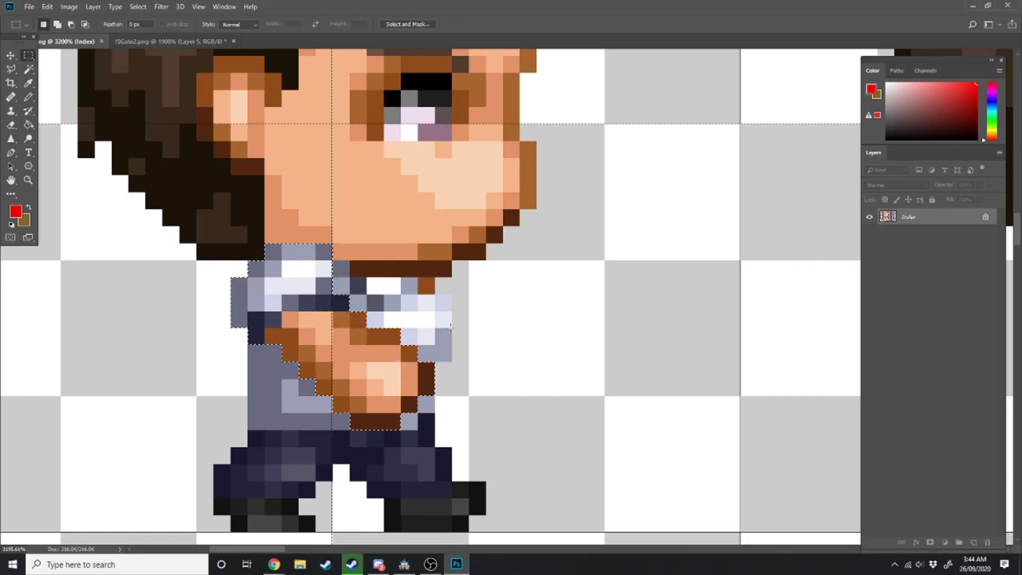
scroll(438, 367, "up", 1, "alt")
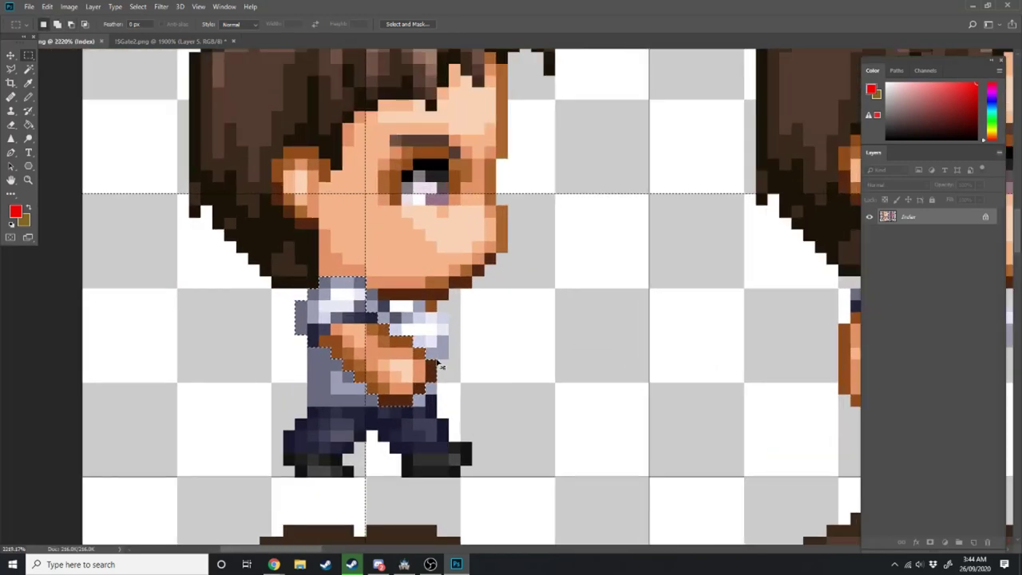
Paste the boy's forward arm into !$Gate2.png and place it over his torso in the third frame
left_click(168, 41)
scroll(336, 356, "up", 3, "alt")
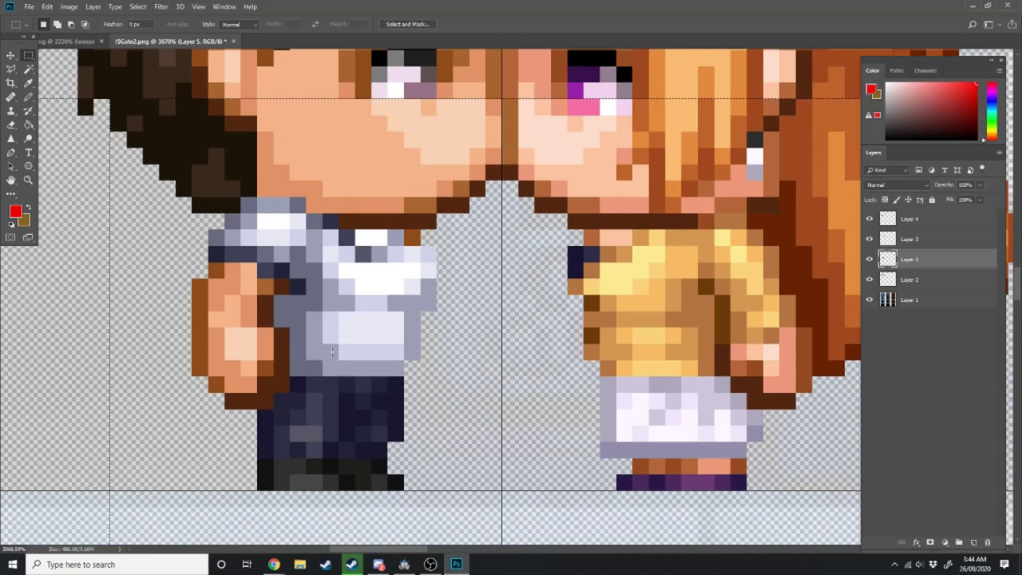
key("ctrl+t")
mouse_move(479, 264)
left_mouse_down()
mouse_move(332, 282)
mouse_move(293, 269)
left_mouse_up()
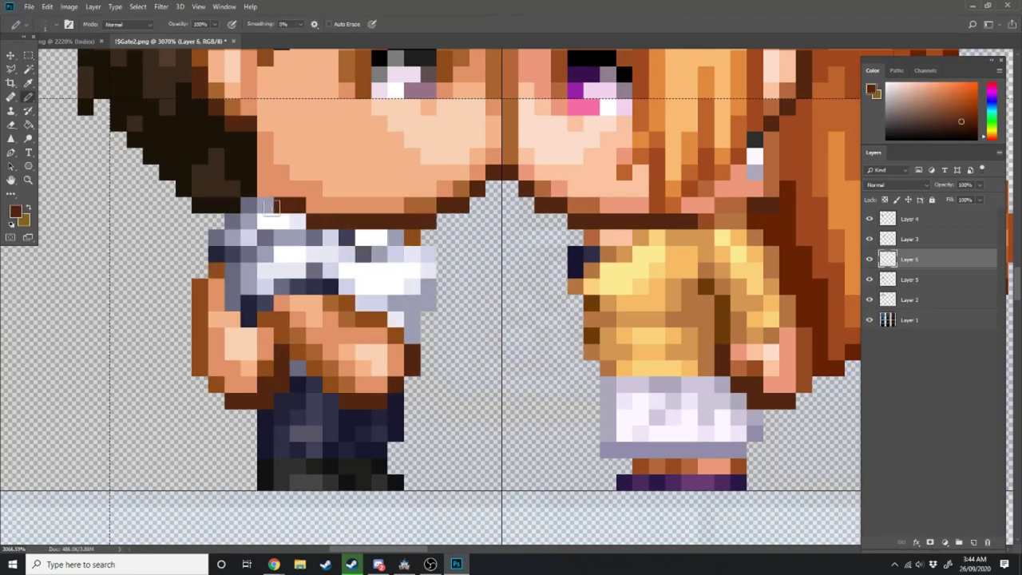
Merge the pasted arm into the couple's layer, Layer 5, and delete the boy's old hanging arm behind it
left_click(254, 229, "alt")
key("m")
left_click_drag(192, 230, 210, 386)
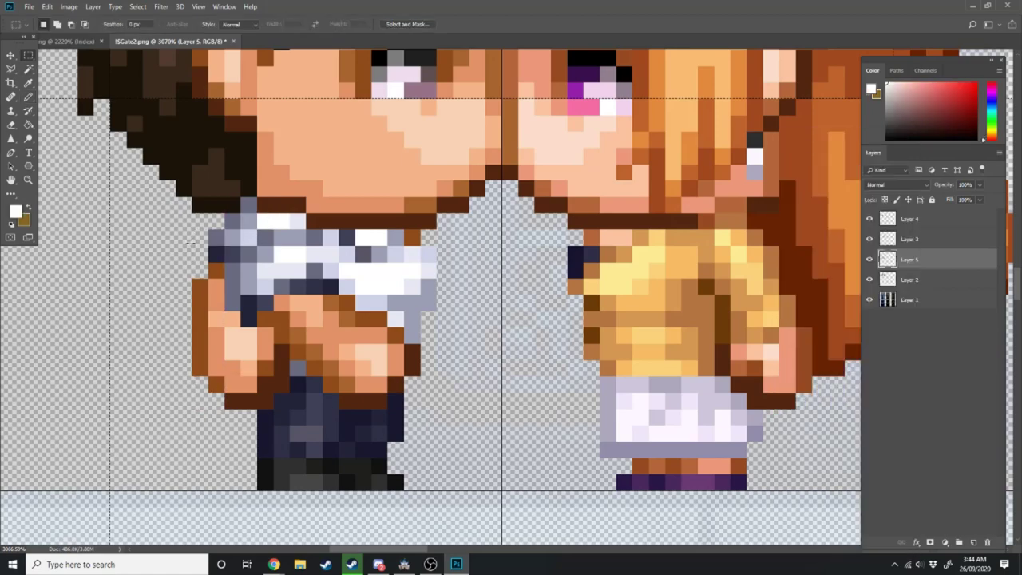
left_click_drag(191, 230, 225, 392)
key("Delete")
left_click_drag(224, 328, 257, 409)
key("Delete")
Trim the leftover sleeve pixels and repaint the boy's trousers, back edge and sleeve with colours sampled from his clothes
key("b")
left_click_drag(265, 352, 265, 401)
key("m")
left_click_drag(224, 213, 240, 326)
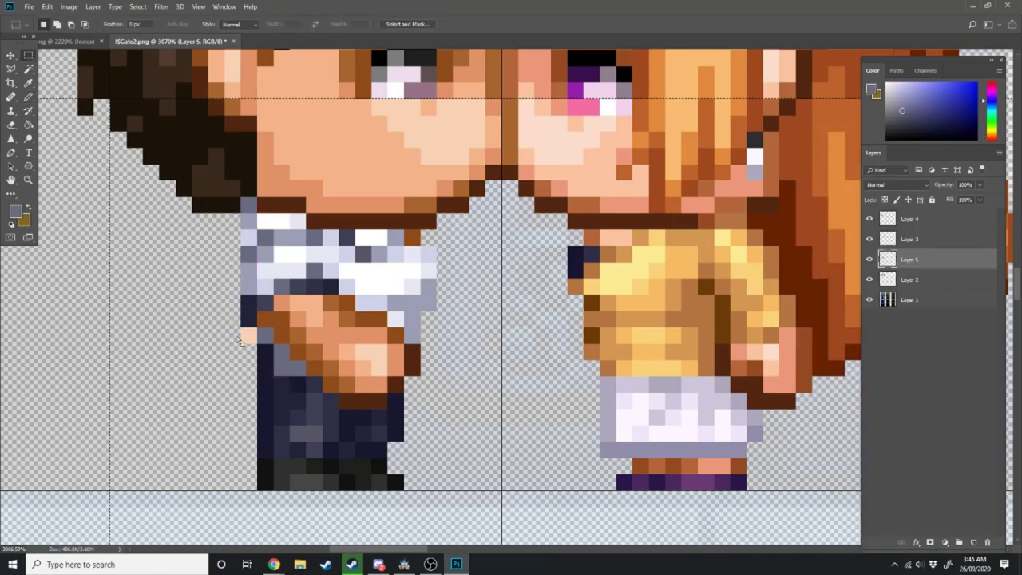
key("Delete")
key("b")
mouse_move(248, 270)
left_mouse_down()
mouse_move(249, 287)
mouse_move(301, 308)
left_mouse_up()
scroll(249, 295, "up", 3, "alt")
left_click(249, 323, "alt")
left_click(285, 312, "alt")
scroll(359, 360, "down", 2, "alt")
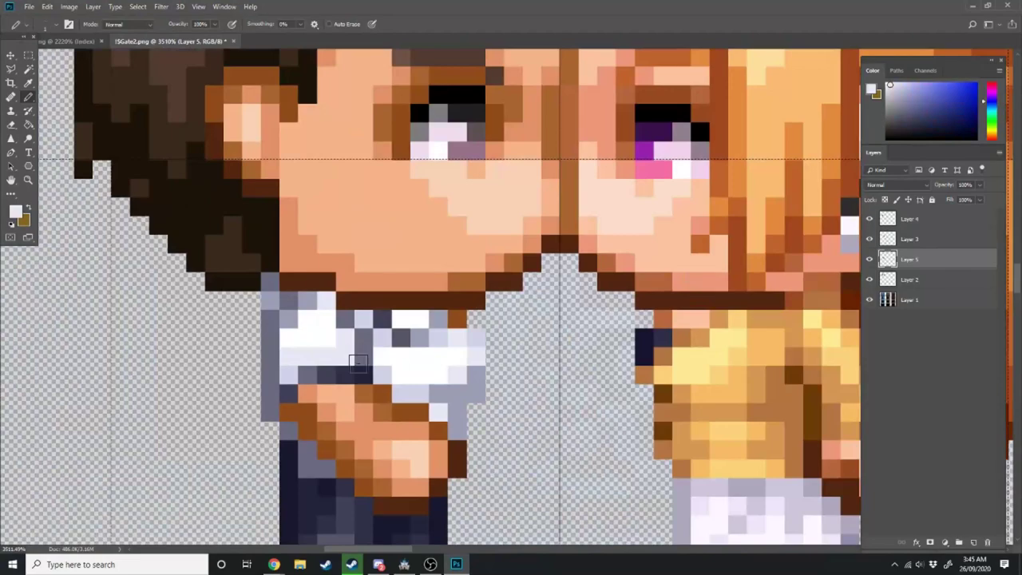
In the source character sheet, select and copy the forward-swung arm of the girl's left-facing walking sprite
key("ctrl+0")
scroll(447, 417, "up", 5, "alt")
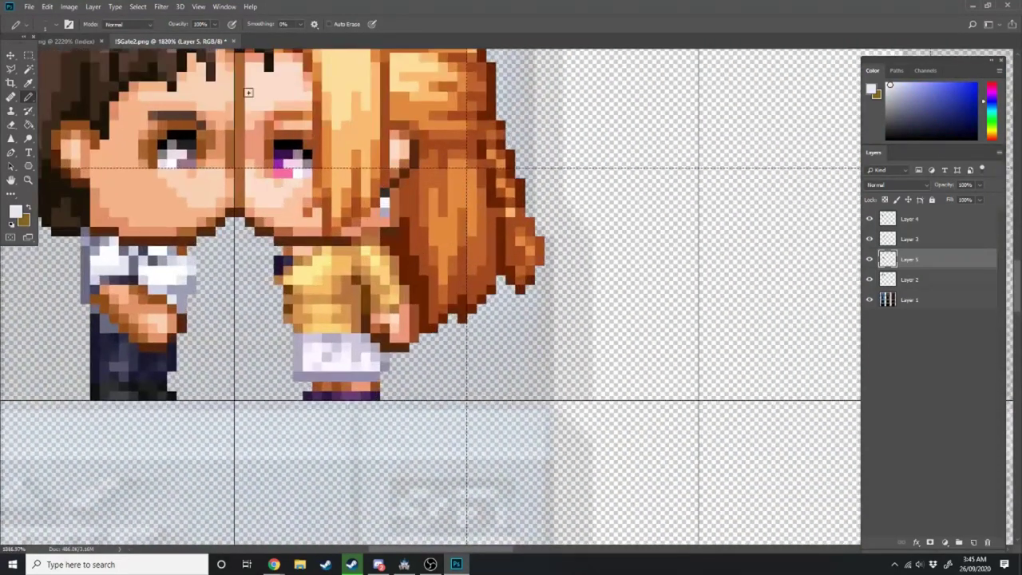
left_click(60, 42)
scroll(591, 291, "down", 6, "alt")
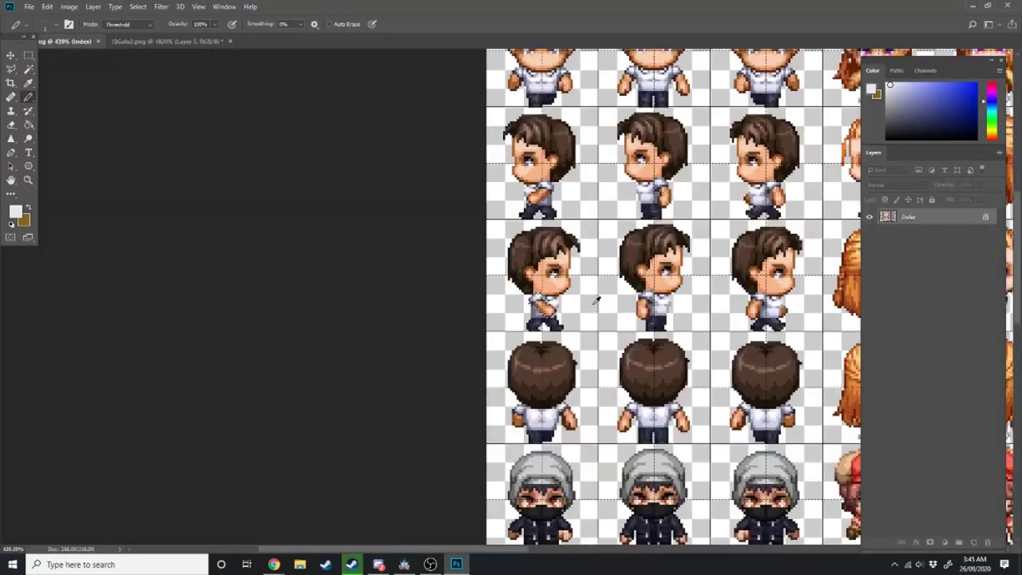
key("m")
scroll(410, 169, "up", 10, "alt")
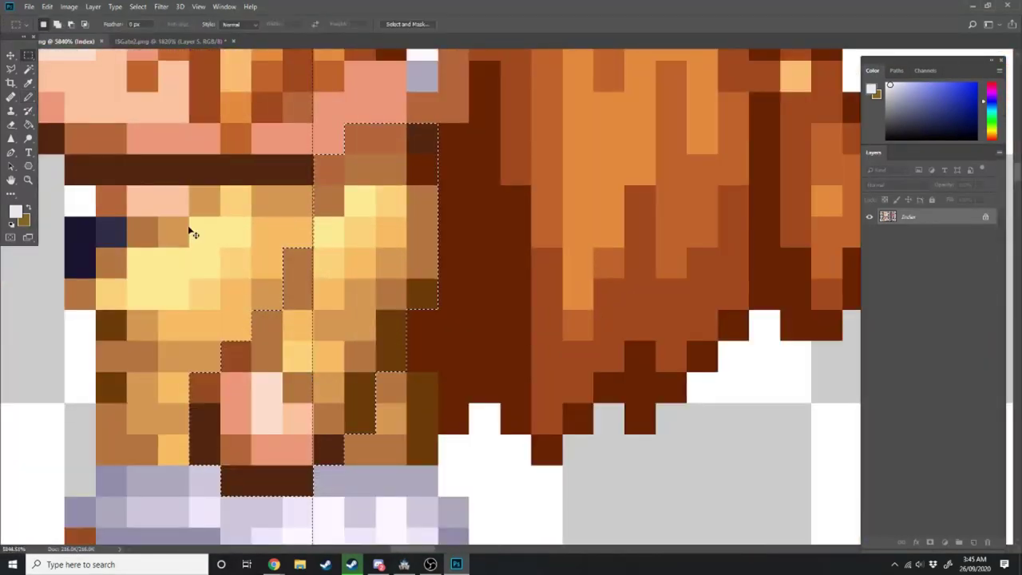
key("ctrl+c")
Paste the girl's forward arm into !$Gate2.png and place it over her torso in the third frame
left_click(132, 41)
key("ctrl+v")
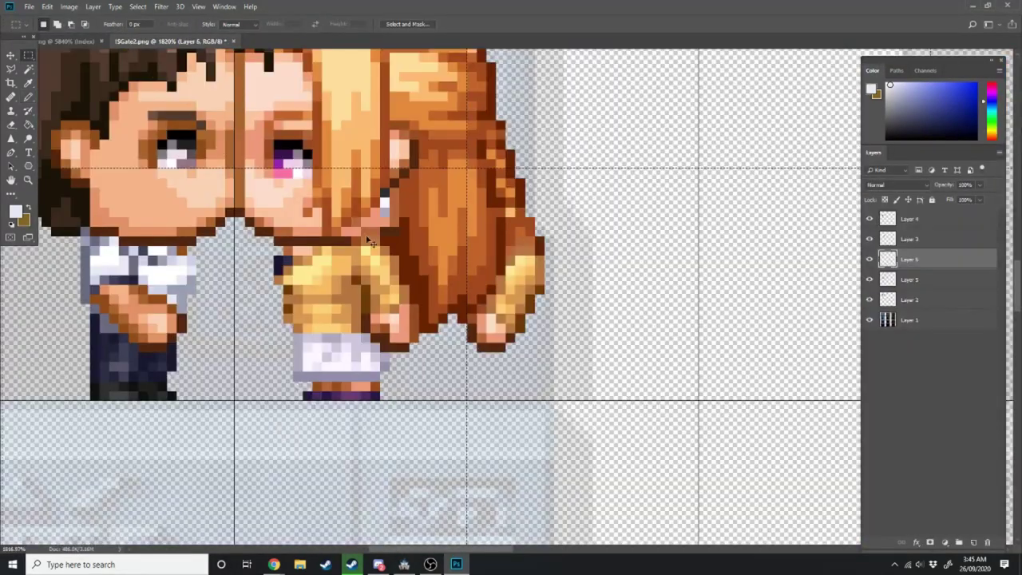
key("ctrl+t")
mouse_move(524, 282)
left_mouse_down()
mouse_move(331, 340)
mouse_move(331, 291)
left_mouse_up()
key("Return")
Paint over the girl's old hanging arm with brown hair colours sampled from beside it
key("b")
scroll(407, 241, "up", 8, "alt")
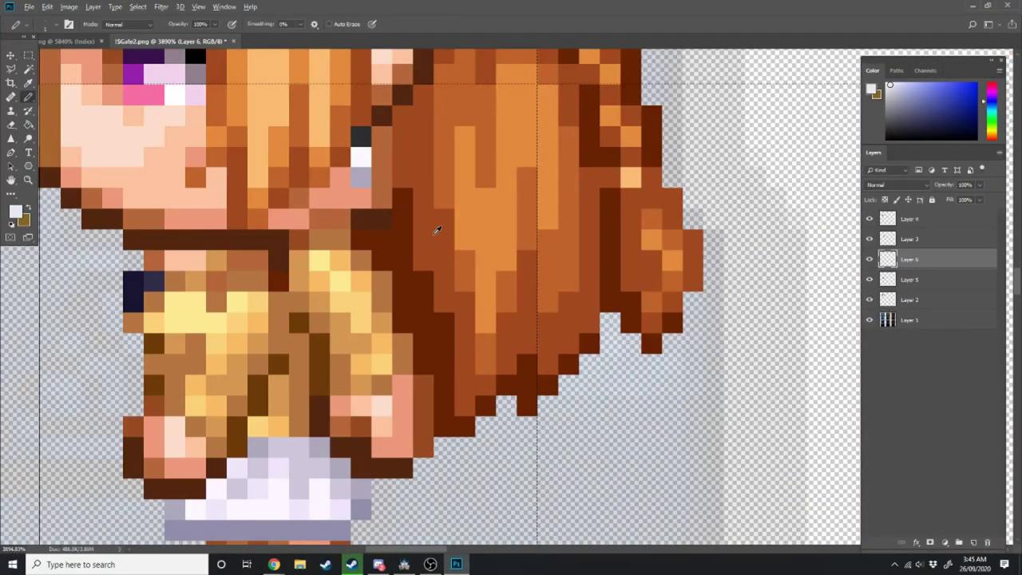
left_click(432, 215, "alt")
left_click_drag(406, 200, 403, 423)
mouse_move(387, 263)
left_mouse_down()
mouse_move(389, 441)
mouse_move(403, 448)
left_mouse_up()
left_click(443, 429, "alt")
left_click_drag(362, 254, 364, 435)
Repaint the girl's yellow top and the new arm's outline with shades sampled from her clothing
left_click(340, 343, "alt")
left_click_drag(319, 343, 320, 416)
left_click(300, 415, "alt")
scroll(351, 479, "down", 10, "alt")
scroll(303, 447, "up", 6, "alt")
left_click(299, 484, "alt")
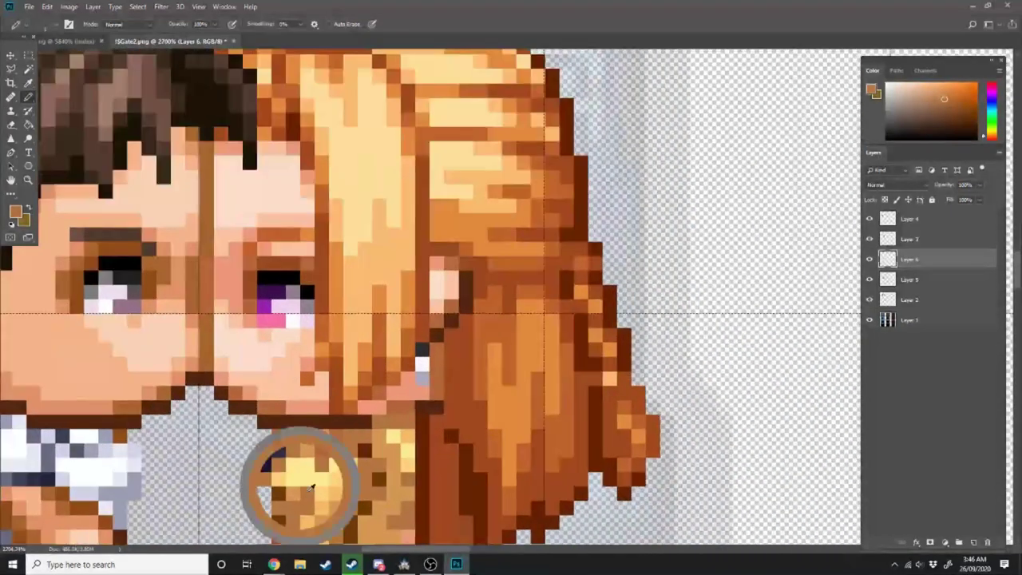
mouse_move(381, 492)
left_mouse_down()
mouse_move(379, 440)
mouse_move(367, 452)
left_mouse_up()
left_click(365, 472, "alt")
scroll(336, 487, "up", 4, "alt")
left_click(359, 447, "alt")
scroll(378, 429, "down", 8, "alt")
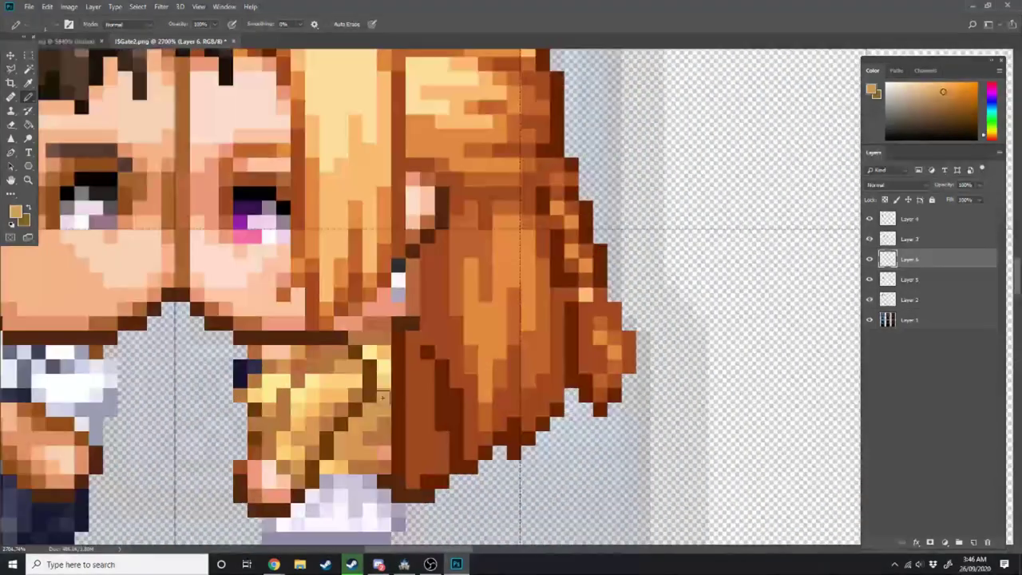
left_click(371, 360, "alt")
left_click_drag(382, 350, 370, 395)
scroll(412, 472, "down", 10, "alt")
Check the girl's new arm by toggling its layer's visibility, and merge that layer into Layer 5
left_click(869, 258)
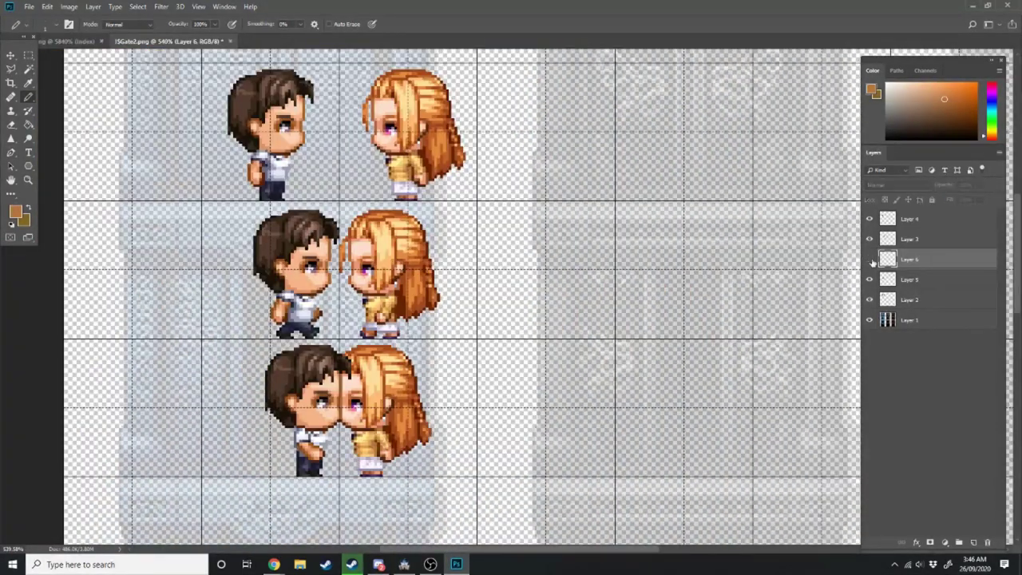
left_click(871, 260)
left_click(869, 258)
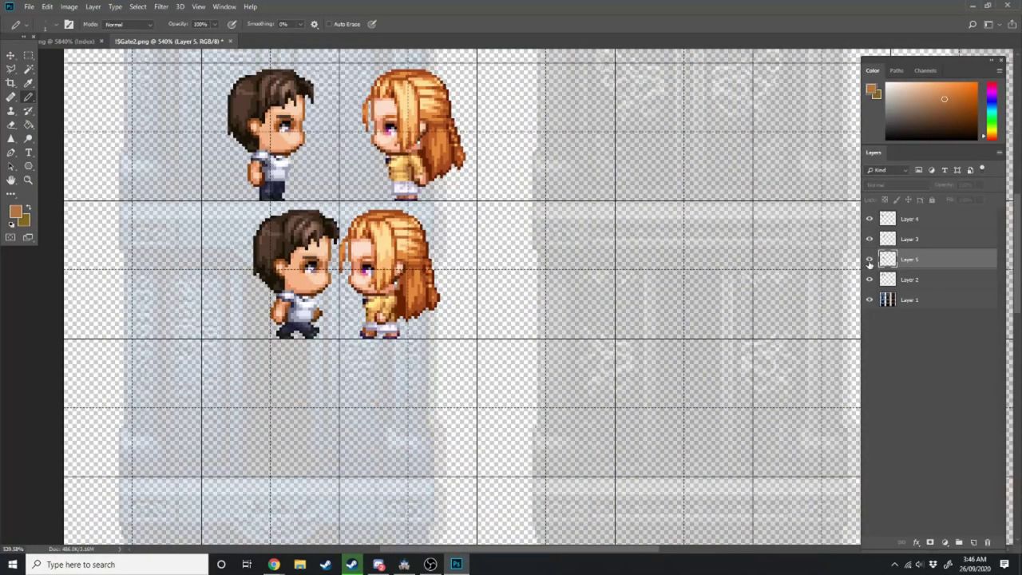
left_click(870, 259)
left_click(870, 259)
left_click(870, 259)
Paste a copy of the kissing couple and place it directly below the third frame, in the fourth frame
key("ctrl+v")
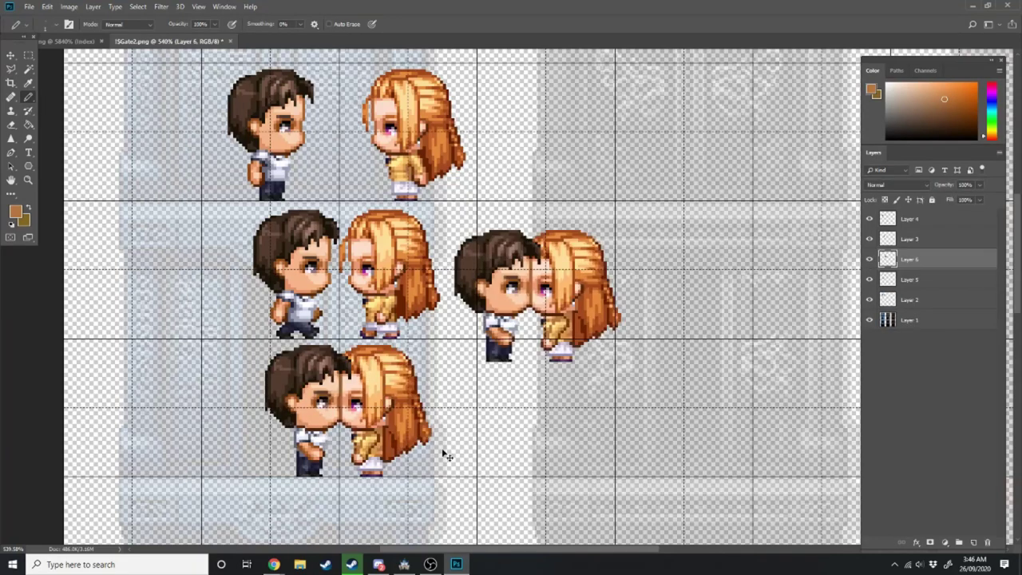
key("ctrl+t")
mouse_move(562, 280)
left_mouse_down()
mouse_move(372, 396)
mouse_move(370, 527)
left_mouse_up()
scroll(371, 527, "down", 1)
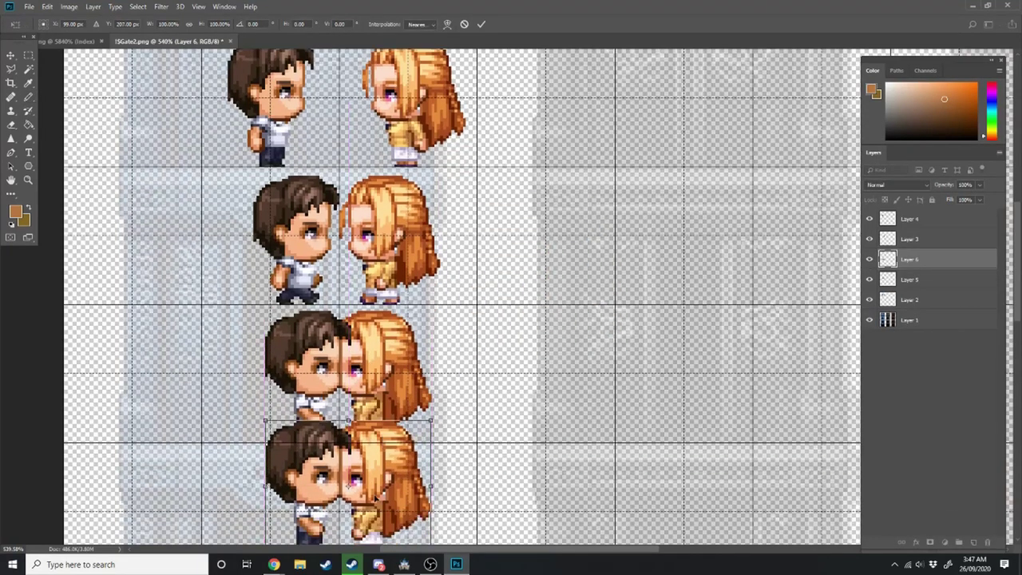
key("Return")
Paint over the boy's open eye in the fourth frame with his skin colour, leaving a closed eyelid line
scroll(351, 524, "up", 10, "alt")
scroll(384, 495, "down", 3)
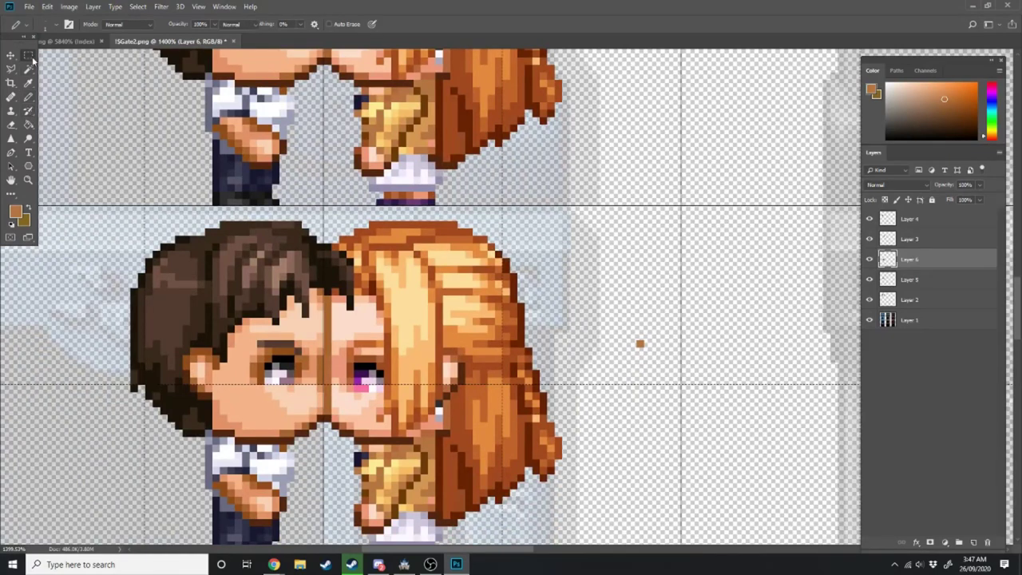
scroll(255, 373, "up", 3, "alt")
left_click(280, 381, "alt")
left_click(215, 386, "alt")
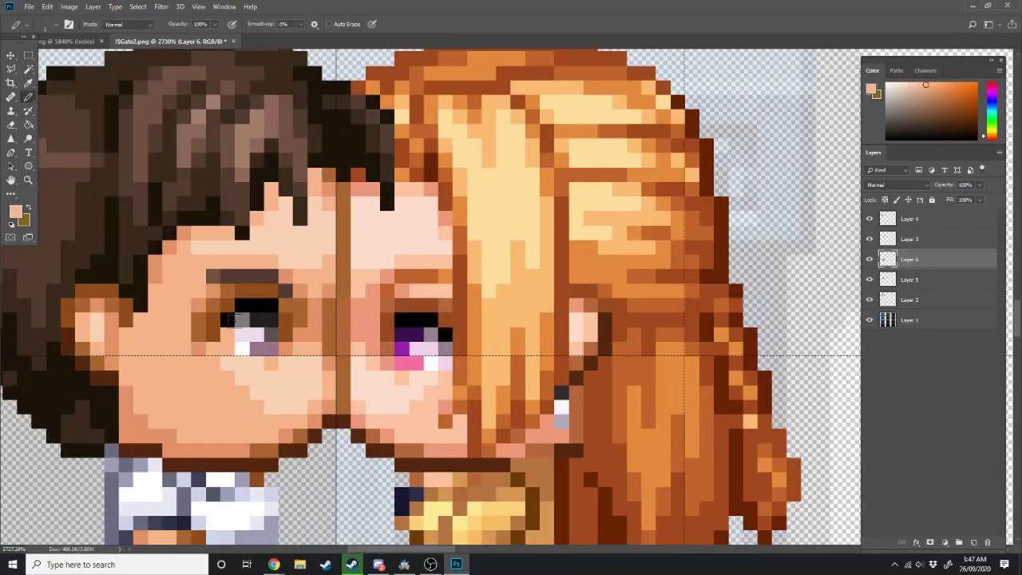
mouse_move(236, 319)
left_mouse_down()
mouse_move(268, 305)
mouse_move(242, 336)
left_mouse_up()
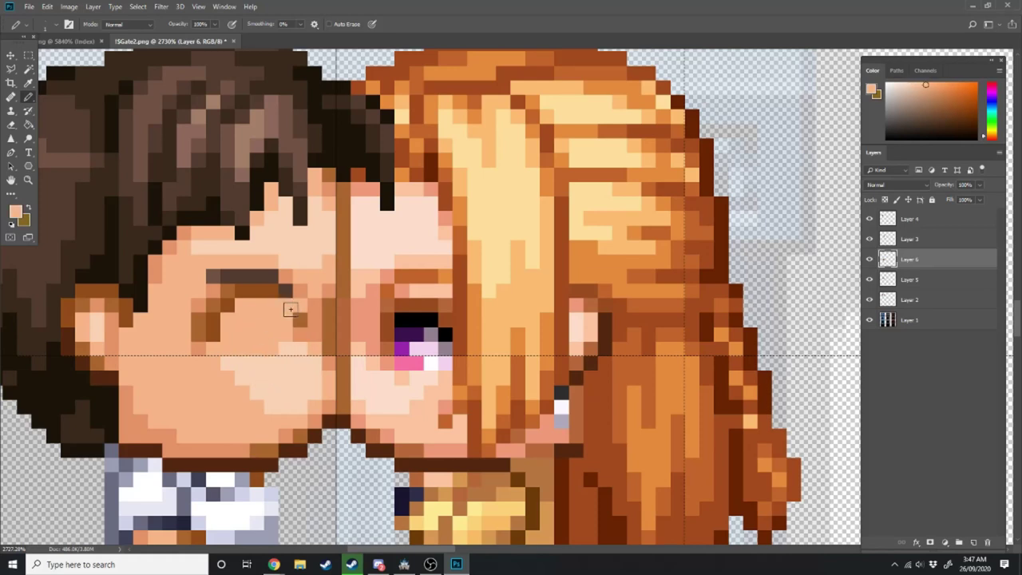
Cover the girl's open eye in the fourth frame with her skin colour and redraw the boy's closed eyelid line
left_click(401, 378, "alt")
left_click_drag(441, 364, 391, 323)
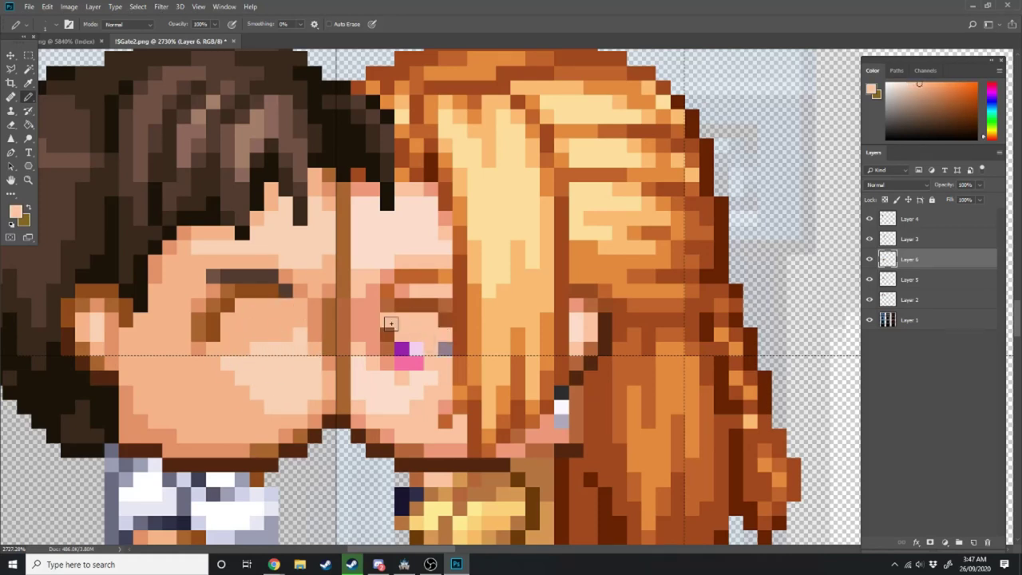
left_click_drag(227, 305, 272, 291)
left_click(200, 323, "alt")
left_click_drag(227, 334, 272, 306)
key("ctrl+z")
left_click_drag(256, 320, 279, 317)
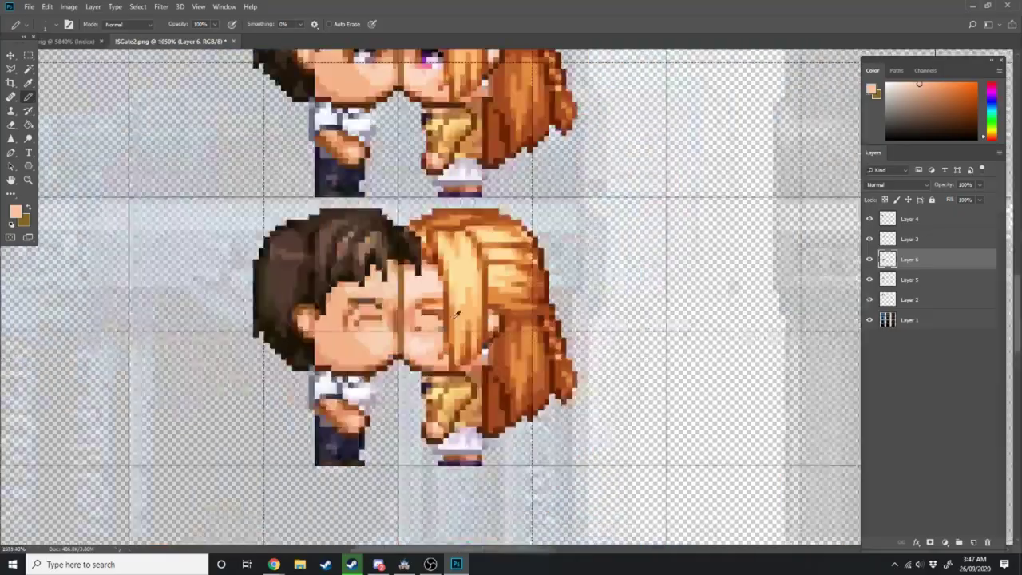
Draw the girl's closed eyelid as a brown line with a pinkish skin shade filling the area above it
scroll(425, 318, "up", 5, "alt")
left_click(519, 300, "alt")
left_click_drag(413, 307, 477, 328)
left_click(446, 326, "alt")
left_click(404, 285, "alt")
left_click_drag(434, 285, 499, 265)
scroll(400, 404, "down", 5, "alt")
scroll(401, 382, "up", 5, "alt")
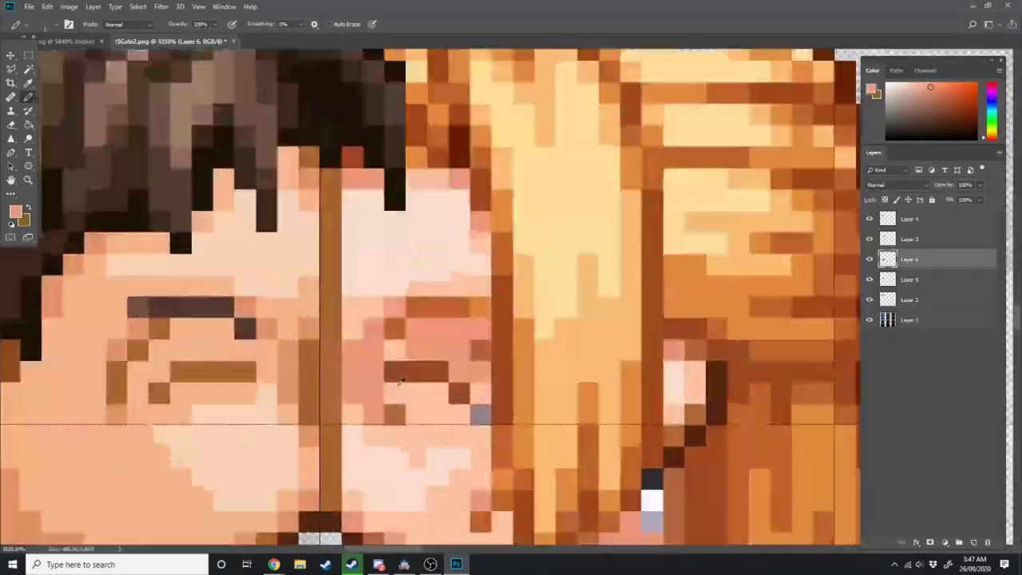
Refine the pixels around the girl's closed eyelid with skin shades sampled from her face
left_click(399, 384, "alt")
scroll(416, 371, "down", 5, "alt")
mouse_move(373, 329)
left_mouse_down()
mouse_move(374, 393)
mouse_move(456, 369)
left_mouse_up()
scroll(415, 374, "up", 4, "alt")
left_click(416, 381, "alt")
scroll(479, 367, "down", 4, "alt")
scroll(447, 372, "up", 5, "alt")
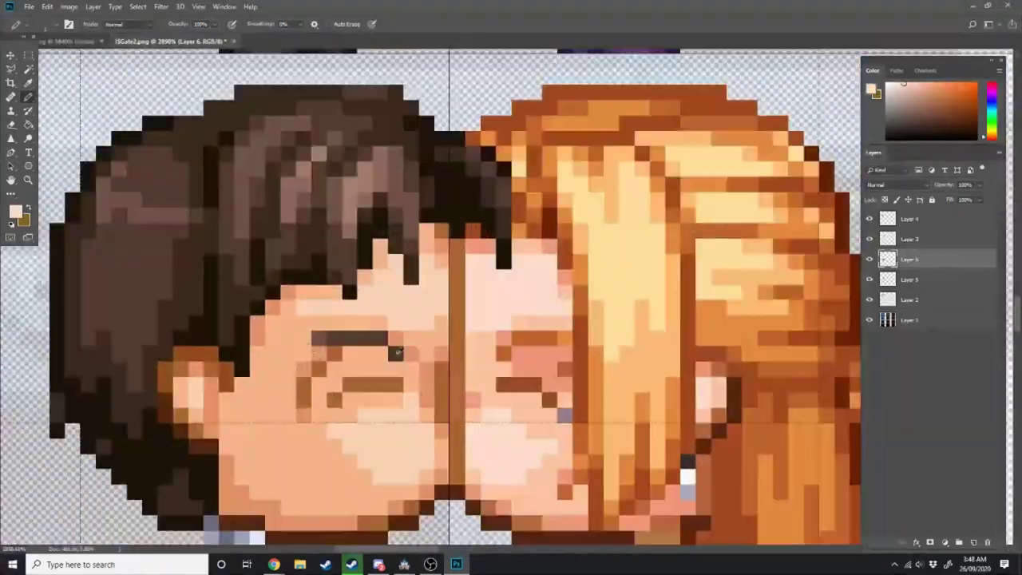
left_click(398, 352, "alt")
scroll(406, 404, "down", 8, "alt")
scroll(454, 439, "up", 6, "alt")
scroll(744, 275, "down", 3)
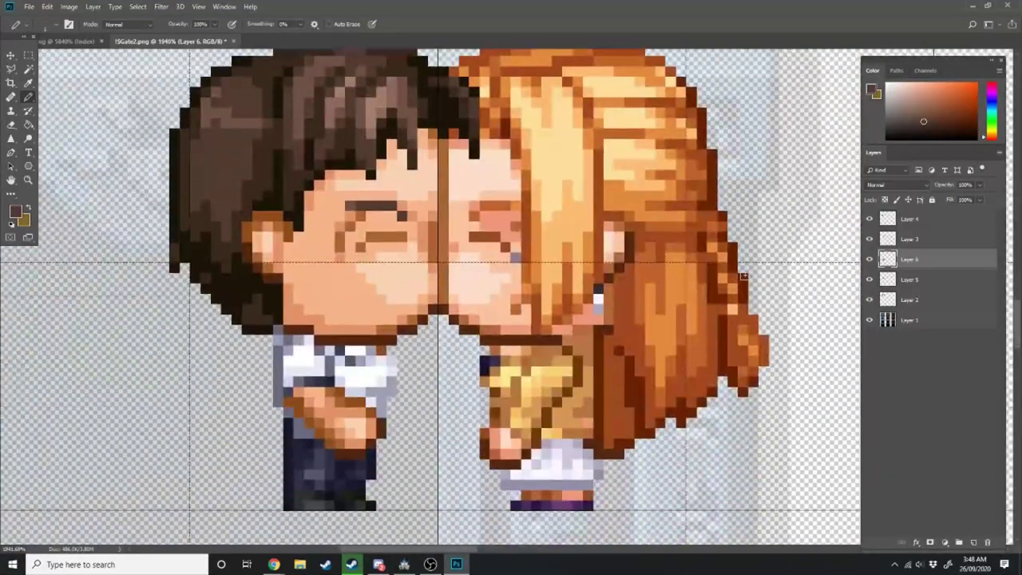
Paint a red blush on both characters' cheeks in the fourth frame with the pencil at 19% opacity
left_click(994, 137)
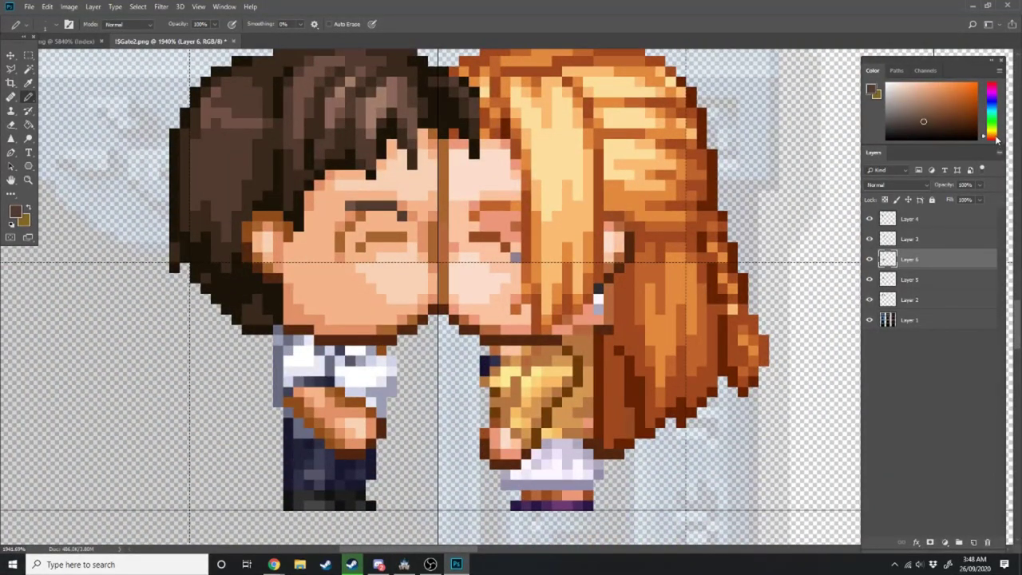
left_click_drag(995, 139, 995, 144)
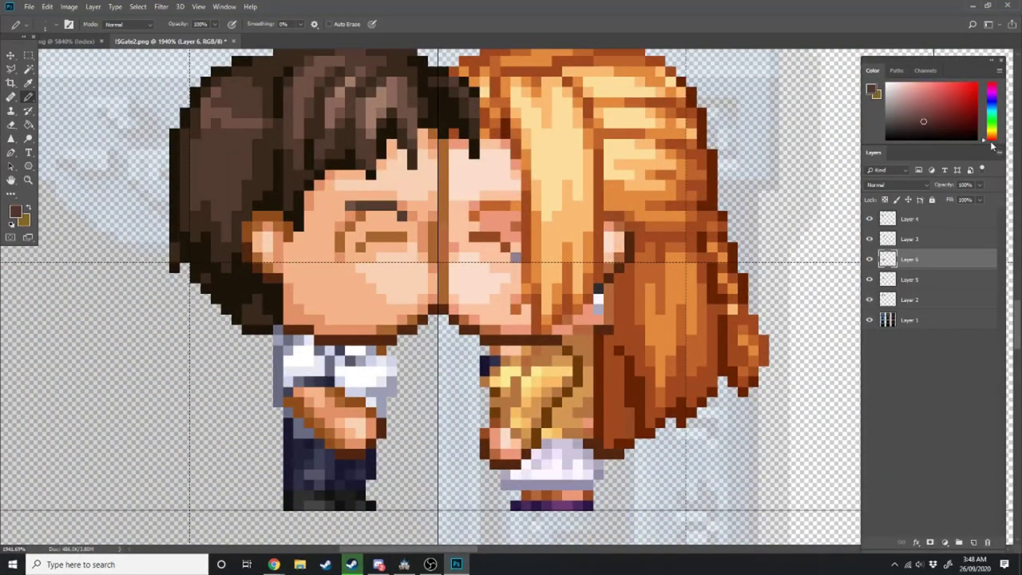
left_click(214, 25)
mouse_move(391, 268)
left_mouse_down()
mouse_move(343, 286)
mouse_move(354, 287)
left_mouse_up()
scroll(245, 253, "down", 2)
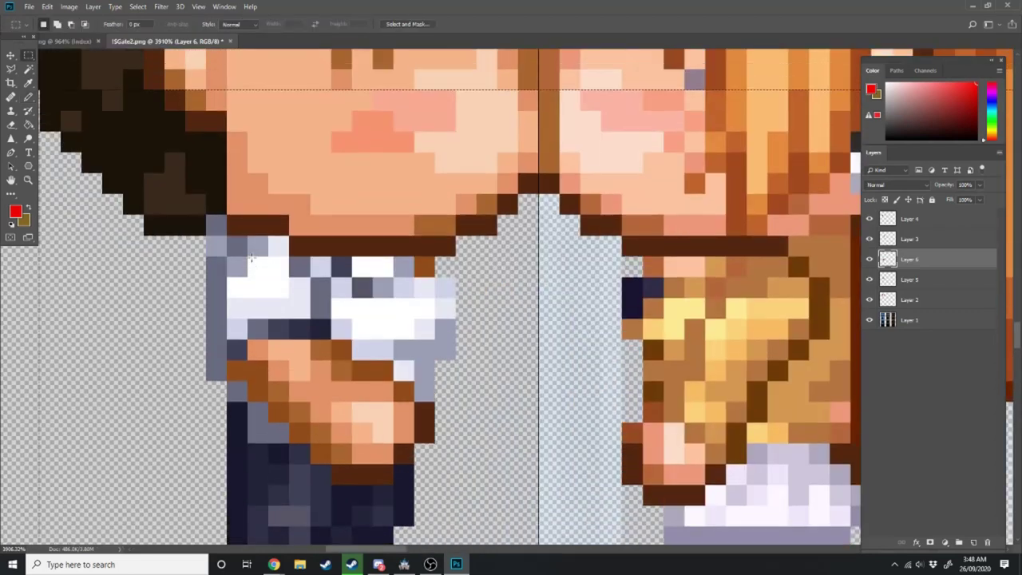
Separate the boy's sleeve and arm onto their own layer and move them forward toward the girl
scroll(586, 261, "down", 1)
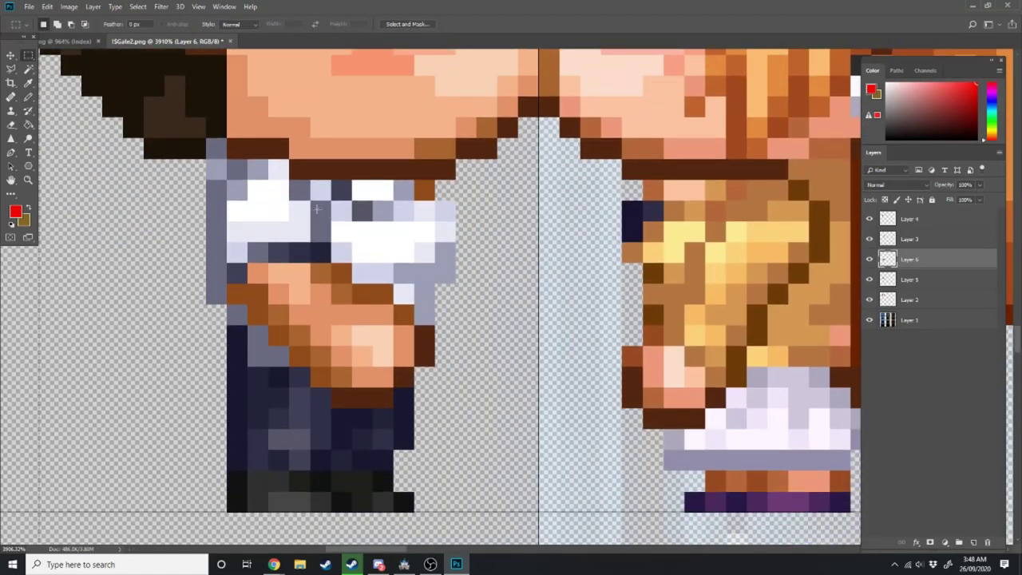
key("ctrl+t")
left_click_drag(282, 278, 412, 327)
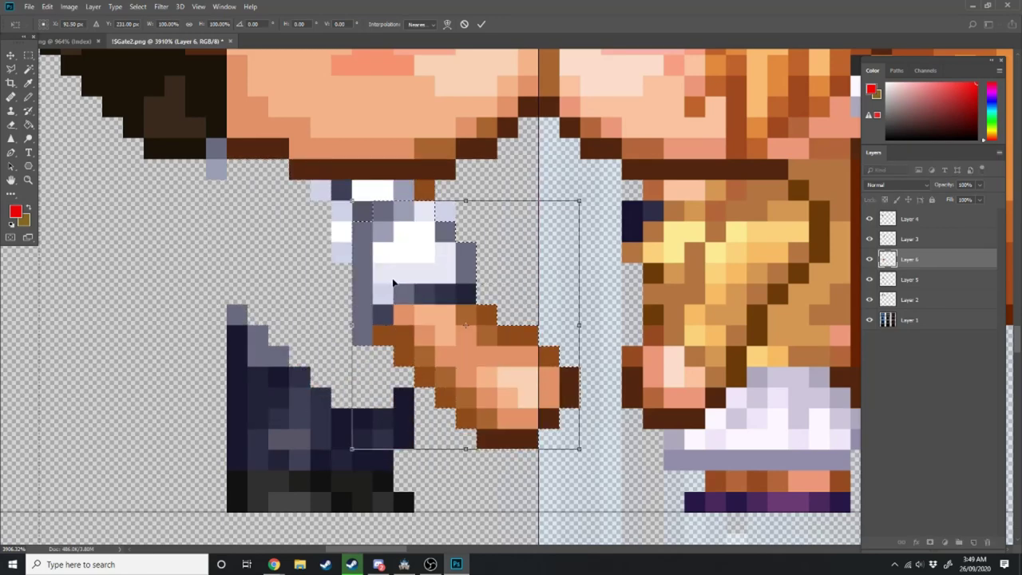
key("Return")
key("ctrl+d")
key("ctrl+z")
left_click_drag(481, 290, 565, 311, "ctrl")
Erase the dark outline on the boy's moved sleeve and repaint the back edge of his shirt in grey at 100% opacity
key("b")
right_click(433, 259)
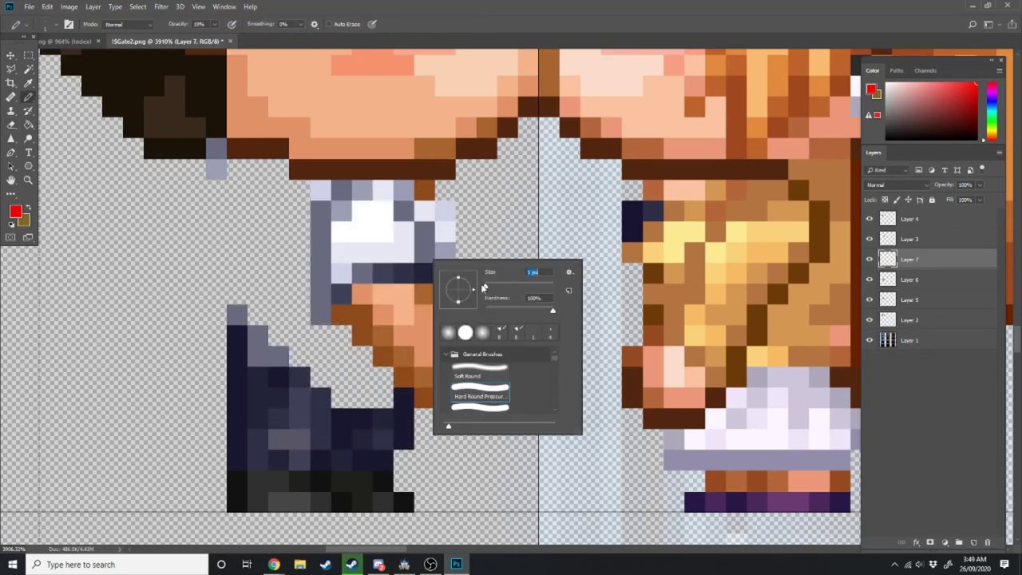
left_click(414, 242)
key("e")
right_click(437, 244)
left_click_drag(425, 242, 331, 227)
key("b")
left_click(236, 312, "alt")
left_click_drag(237, 314, 216, 190)
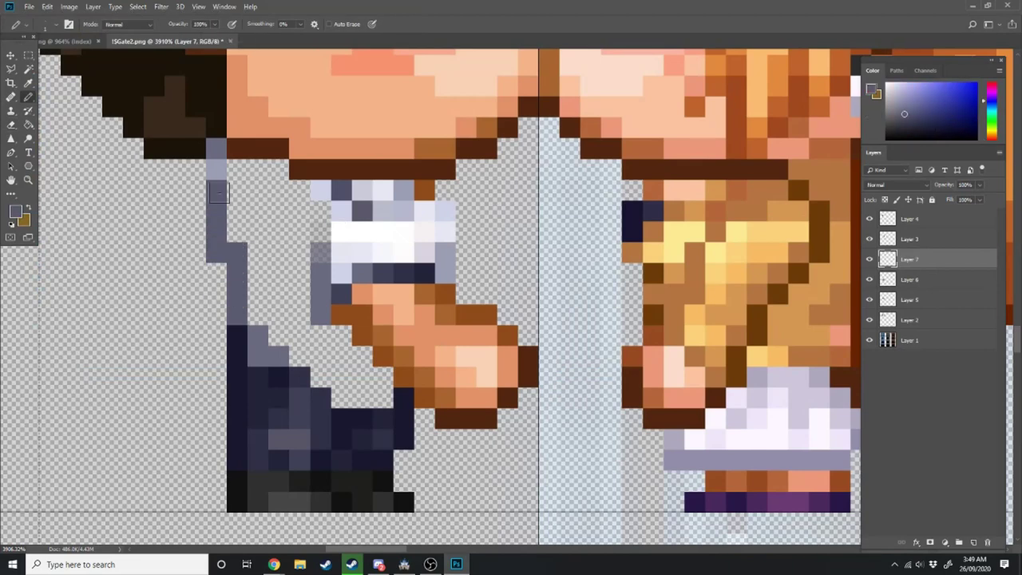
Fill the gap in the boy's torso with white, grey and dark shades sampled from his shirt
left_click(342, 232, "alt")
mouse_move(321, 231)
left_mouse_down()
mouse_move(377, 381)
mouse_move(321, 314)
left_mouse_up()
left_click(342, 293, "alt")
mouse_move(321, 293)
left_mouse_down()
mouse_move(299, 190)
mouse_move(403, 252)
left_mouse_up()
mouse_move(342, 252)
left_mouse_down()
mouse_move(285, 300)
mouse_move(237, 170)
left_mouse_up()
left_click_drag(257, 169, 383, 398)
left_click(258, 356)
left_click(320, 356)
left_click_drag(321, 316, 364, 376)
scroll(471, 443, "down", 10, "alt")
scroll(441, 415, "up", 12, "alt")
left_click(412, 372)
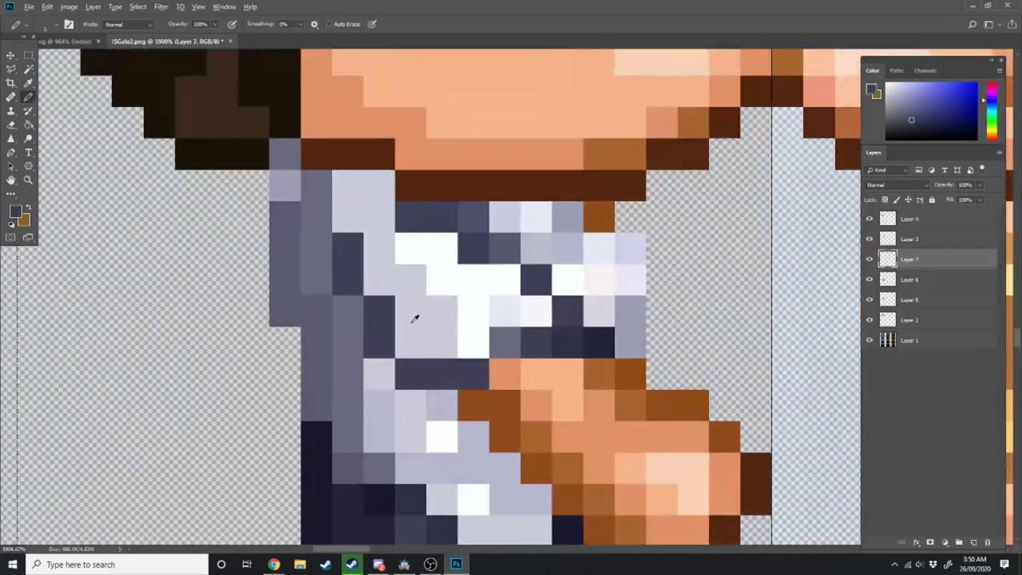
Touch up the folds of the boy's shirt around the sleeve with sampled grey shades
scroll(407, 335, "down", 4, "alt")
left_click(391, 300)
left_click(400, 353, "alt")
left_click(427, 369)
scroll(463, 391, "down", 18, "alt")
scroll(495, 387, "up", 20, "alt")
Select the girl's sleeve, arm and hand on Layer 6 in the fourth frame and cut them out
left_click(486, 319, "ctrl")
key("m")
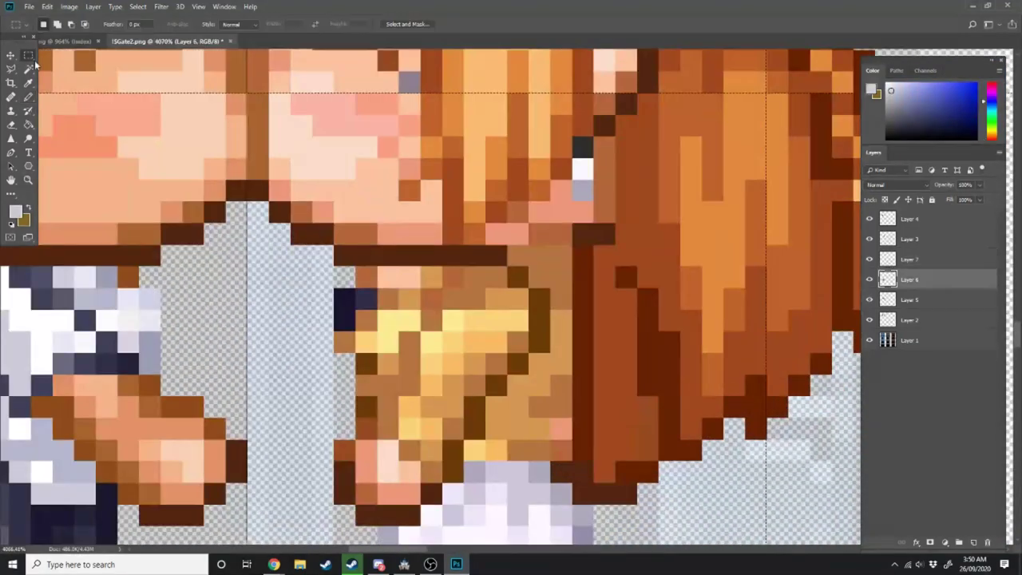
left_click_drag(444, 266, 527, 374)
left_click_drag(515, 289, 550, 353, "shift")
left_click_drag(495, 387, 341, 519, "shift")
key("ctrl+t")
key("Escape")
key("ctrl+x")
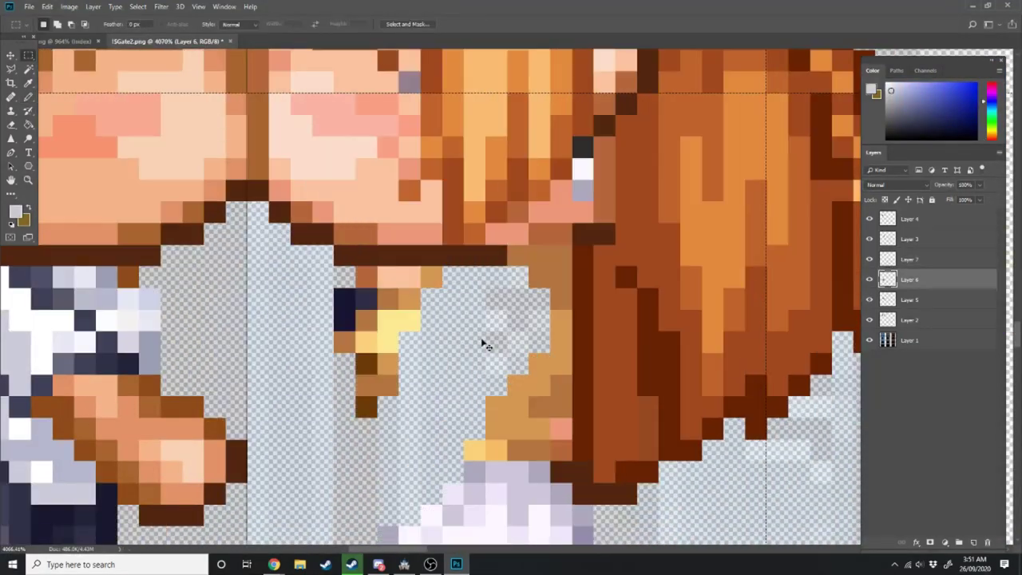
Paste the girl's arm in place on its own layer and move it toward the boy so their hands meet
key("ctrl+shift+v")
key("ctrl+t")
mouse_move(518, 292)
left_mouse_down()
mouse_move(410, 312)
mouse_move(410, 295)
left_mouse_up()
key("Return")
Paint the gap in the girl's top and the lower outline of her outstretched arm with colours sampled from her clothing
key("b")
scroll(406, 375, "down", 2)
left_click(398, 443, "alt")
left_click(516, 365, "alt")
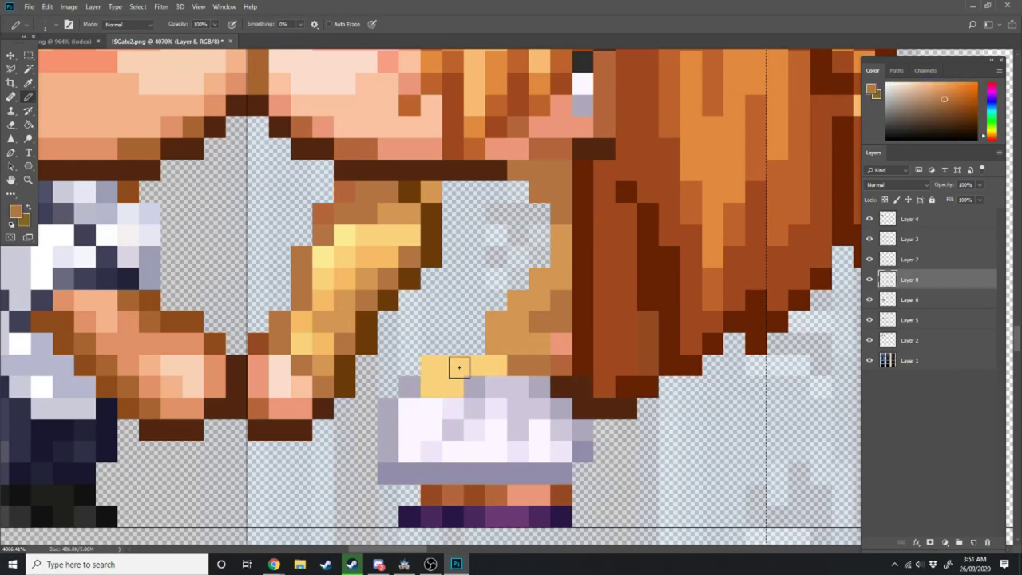
mouse_move(455, 366)
left_mouse_down()
mouse_move(410, 322)
mouse_move(453, 192)
left_mouse_up()
left_click(345, 236, "alt")
left_click(432, 224, "alt")
left_click_drag(517, 235, 365, 343)
Delete the displaced upper part of the girl's sleeve that juts out in front of her chest
key("m")
left_click_drag(398, 267, 291, 181)
key("Delete")
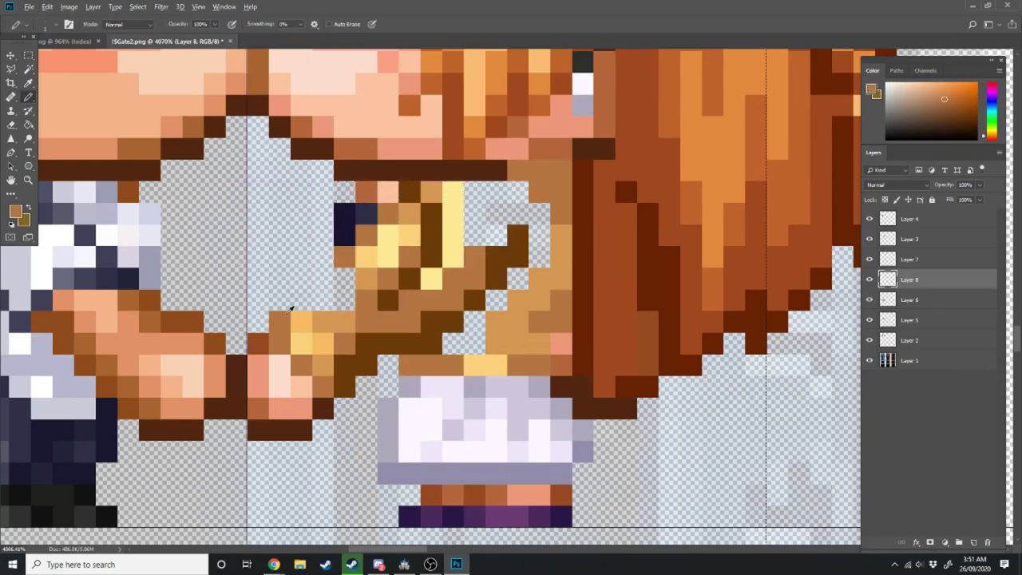
Fill the girl's outstretched sleeve and the remaining gaps in her top with sampled yellow and tan shades
mouse_move(302, 300)
left_mouse_down()
mouse_move(409, 257)
mouse_move(345, 321)
mouse_move(475, 257)
left_mouse_up()
left_click(409, 236, "alt")
left_click(302, 322, "alt")
left_click_drag(467, 338, 539, 237)
scroll(495, 256, "down", 15)
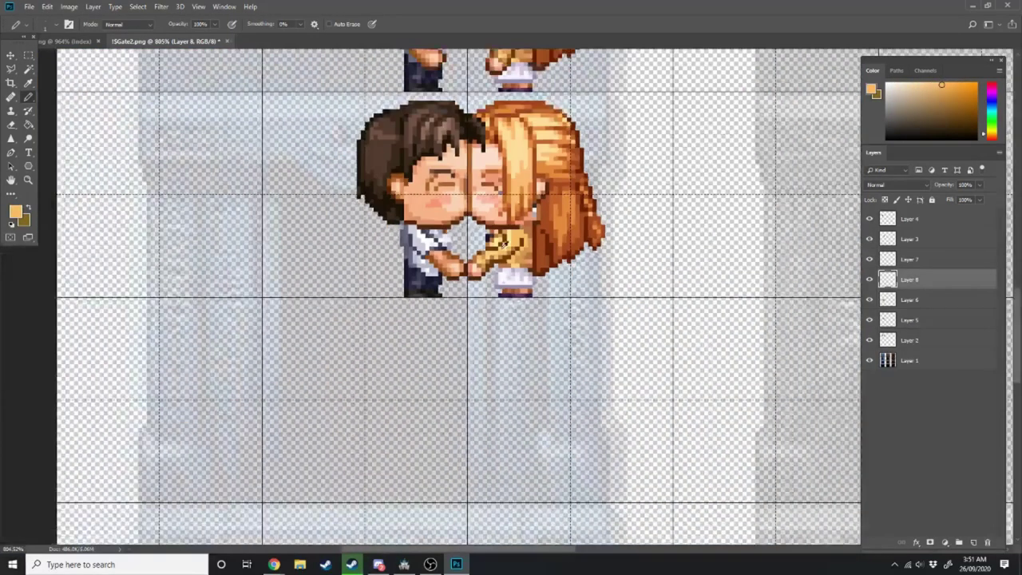
scroll(471, 280, "up", 17)
left_click(482, 342)
left_click(450, 312, "alt")
scroll(452, 309, "down", 7, "alt")
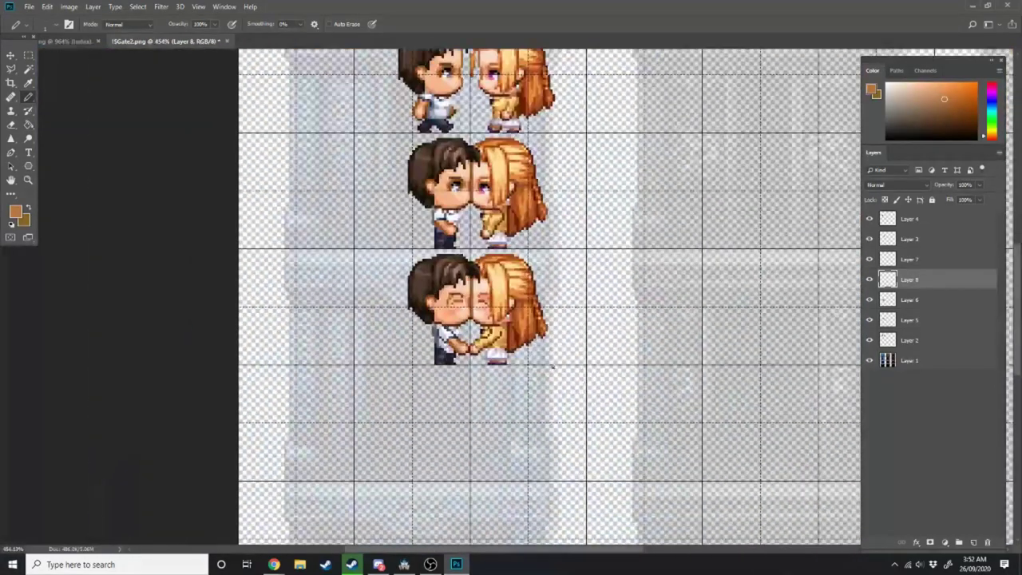
Set the gate template on Layer 1 to 100% opacity
scroll(552, 355, "up", 1, "alt")
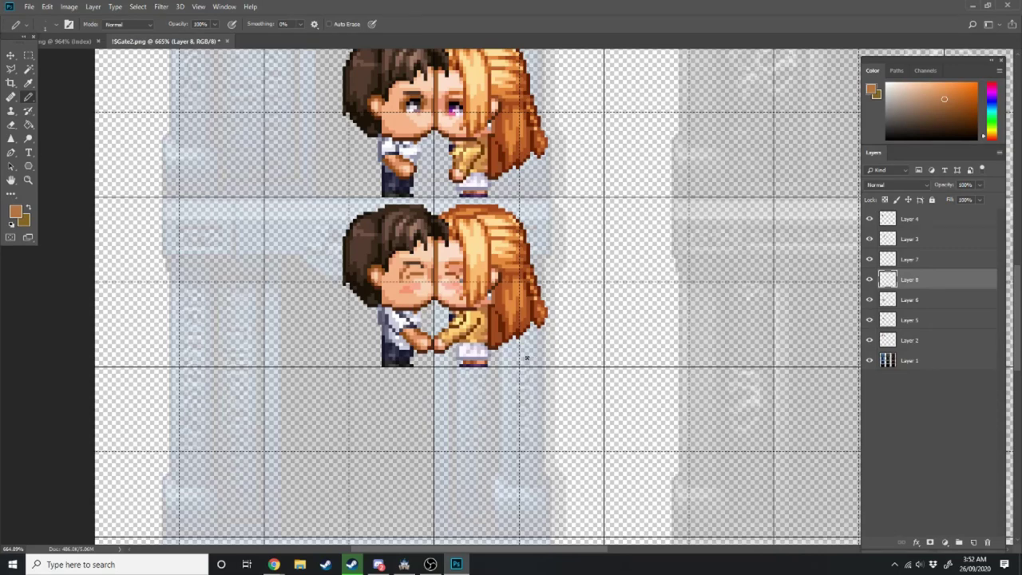
scroll(526, 358, "down", 3, "alt")
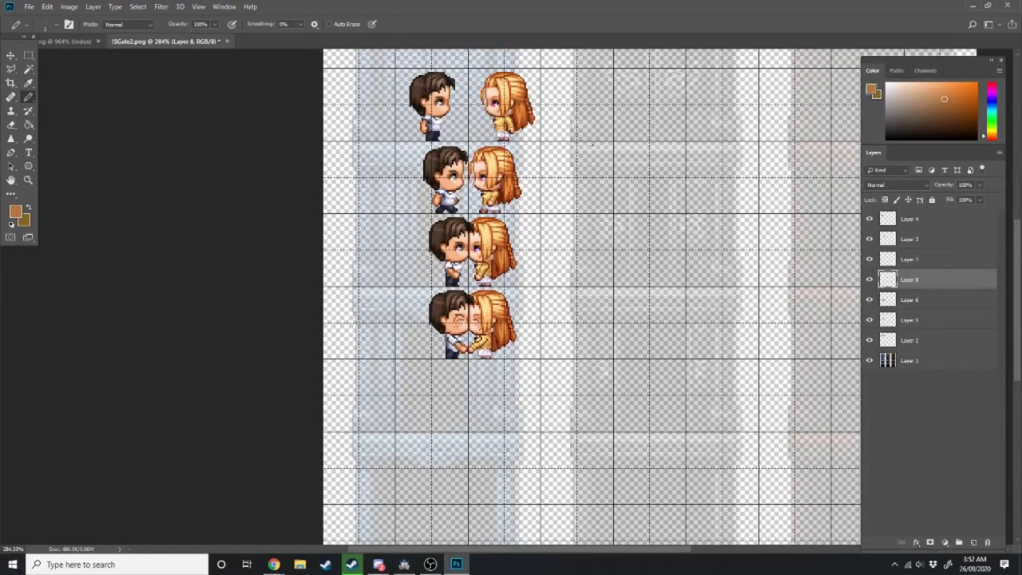
left_click(922, 362)
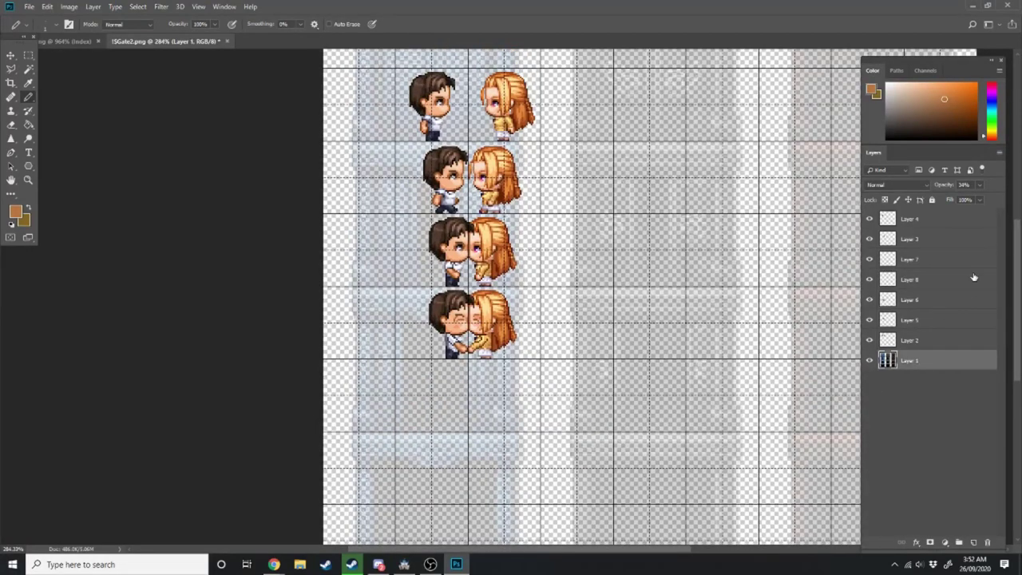
left_click(981, 185)
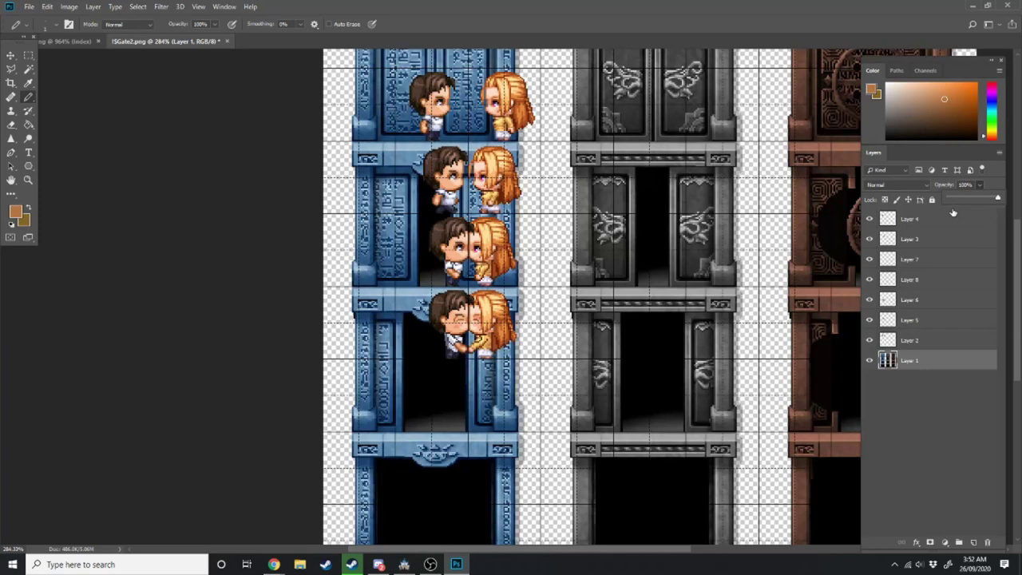
Merge all the character layers from Layer 2 up to Layer 4 into one layer above the gate template
left_click(941, 222)
left_click(918, 342, "shift")
right_click(919, 342)
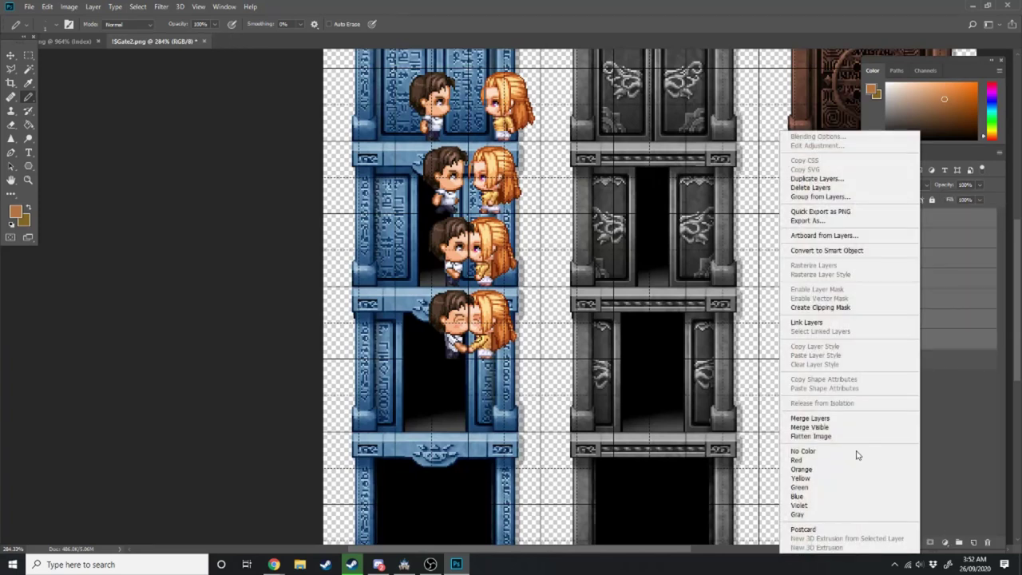
left_click(838, 428)
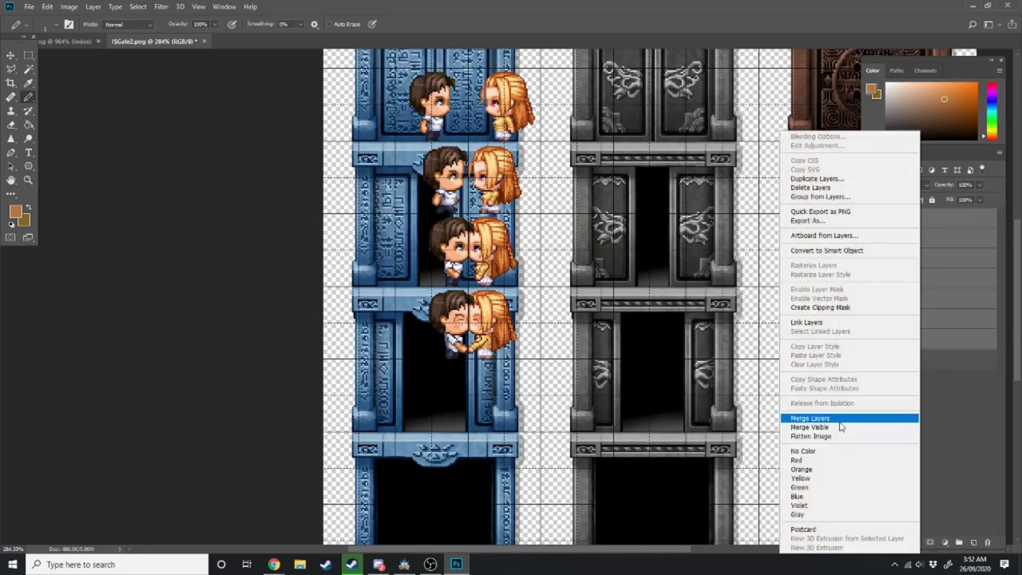
scroll(469, 158, "up", 1)
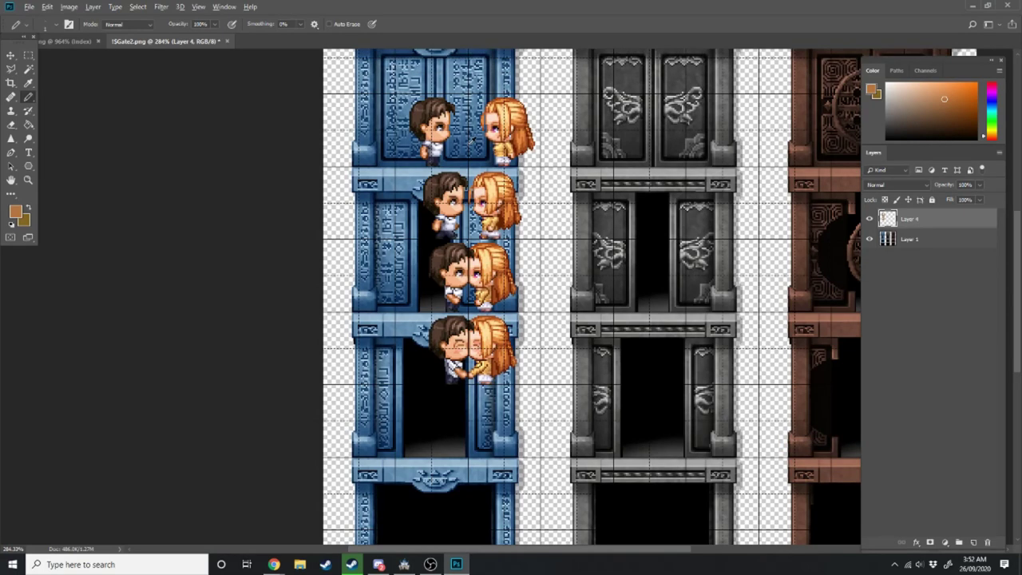
Move the second, third and fourth frames down together so the second couple stands at the base of the second gate
scroll(473, 144, "up", 11, "alt")
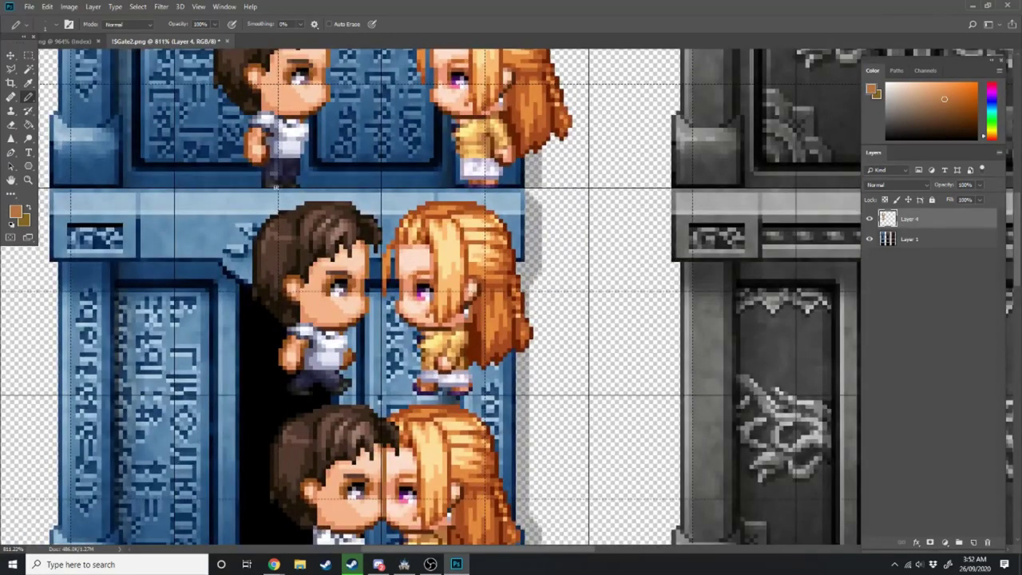
scroll(252, 255, "down", 1, "alt")
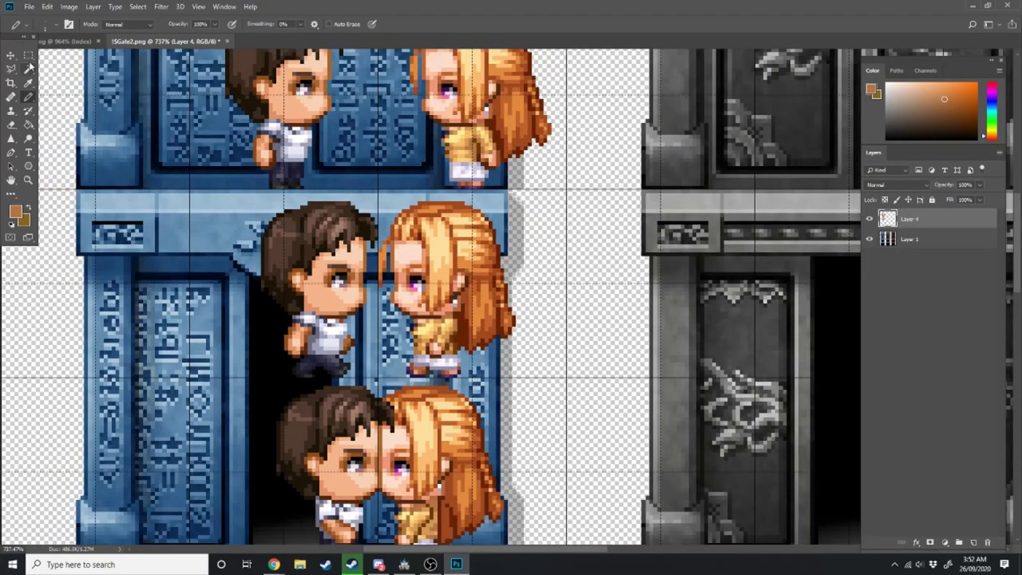
key("m")
scroll(239, 263, "down", 2, "alt")
scroll(447, 415, "down", 3)
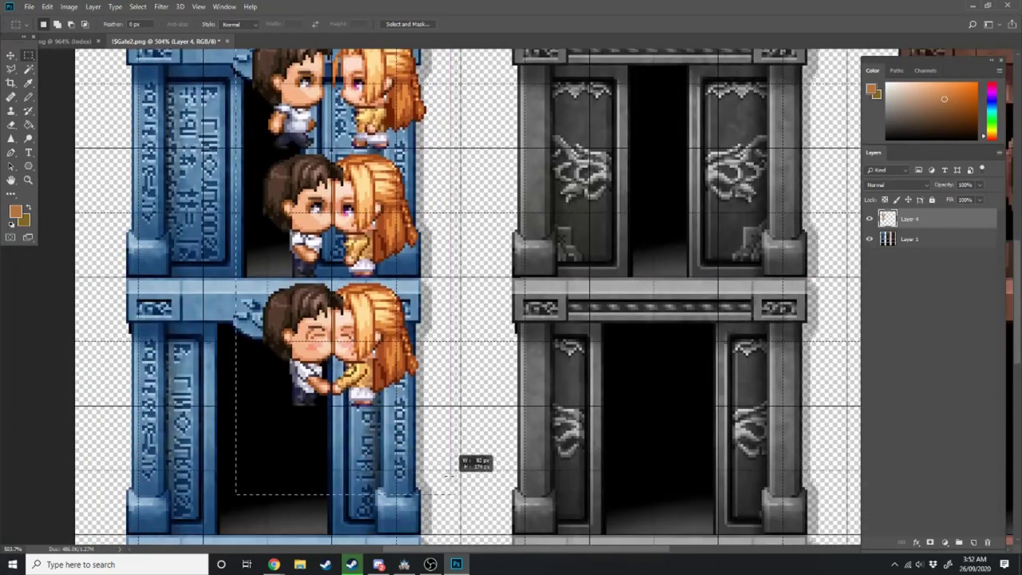
key("ctrl+t")
left_click_drag(343, 135, 337, 318)
key("Return")
scroll(467, 297, "down", 2)
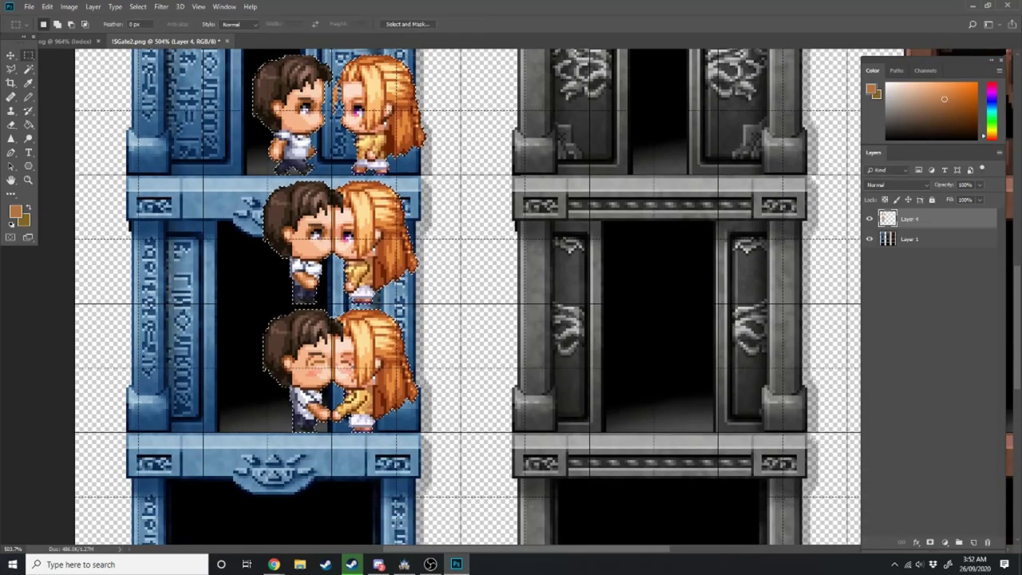
Move the third and fourth frames straight down so the third couple stands at the base of the third blue gate
left_click(242, 246)
left_click_drag(258, 182, 431, 445)
key("ctrl+t")
left_click_drag(367, 253, 368, 376)
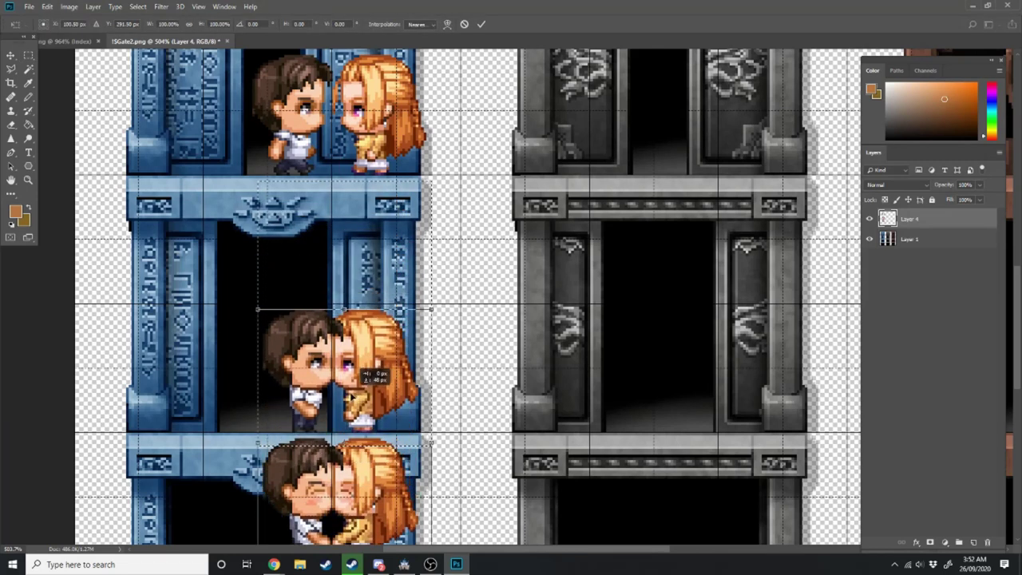
key("Return")
Move the hand-holding couple of the fourth frame down to the base of the lowest blue gate
scroll(349, 393, "down", 3)
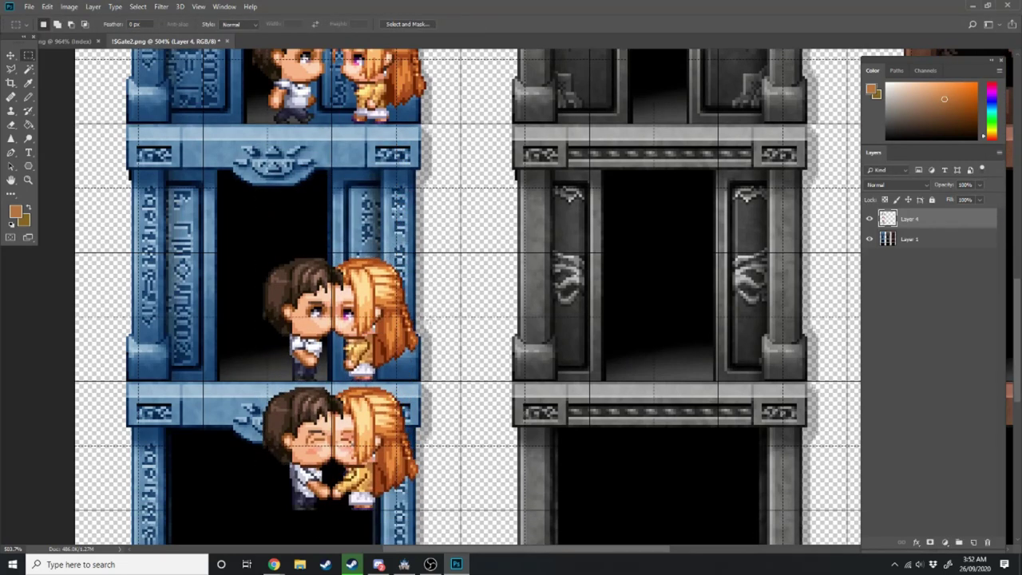
left_click_drag(260, 281, 427, 429)
key("ctrl+t")
left_click_drag(343, 341, 345, 469)
key("Return")
key("Return")
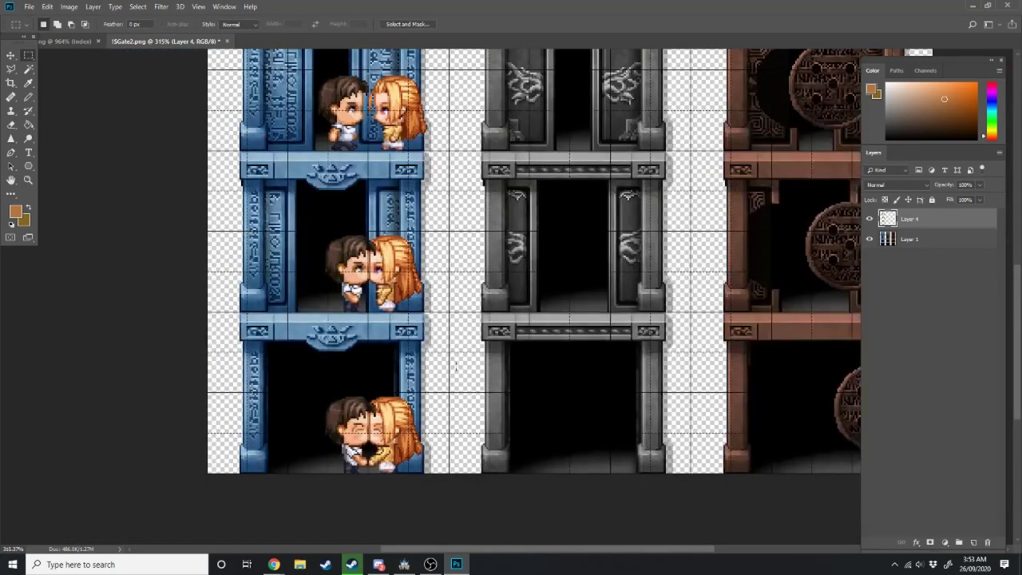
Select the whole blue gate column on Layer 1 and delete it from behind the couple's four frames
scroll(443, 369, "down", 5, "alt")
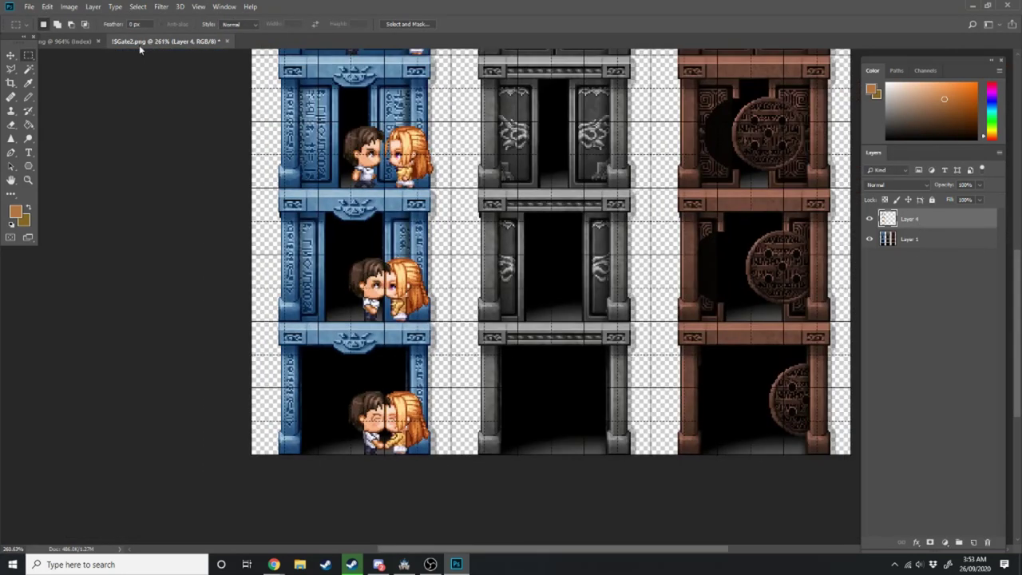
scroll(240, 192, "up", 1)
scroll(285, 222, "down", 2, "alt")
left_click_drag(253, 68, 421, 520)
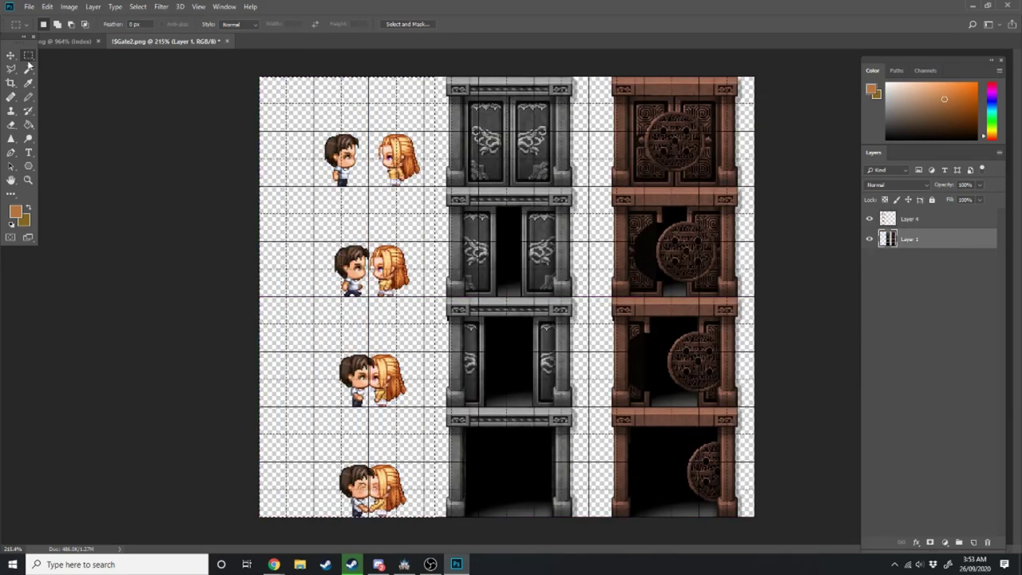
Deselect the area and export the sheet as a PNG named !$Kiss in the project's img\characters folder
key("ctrl+d")
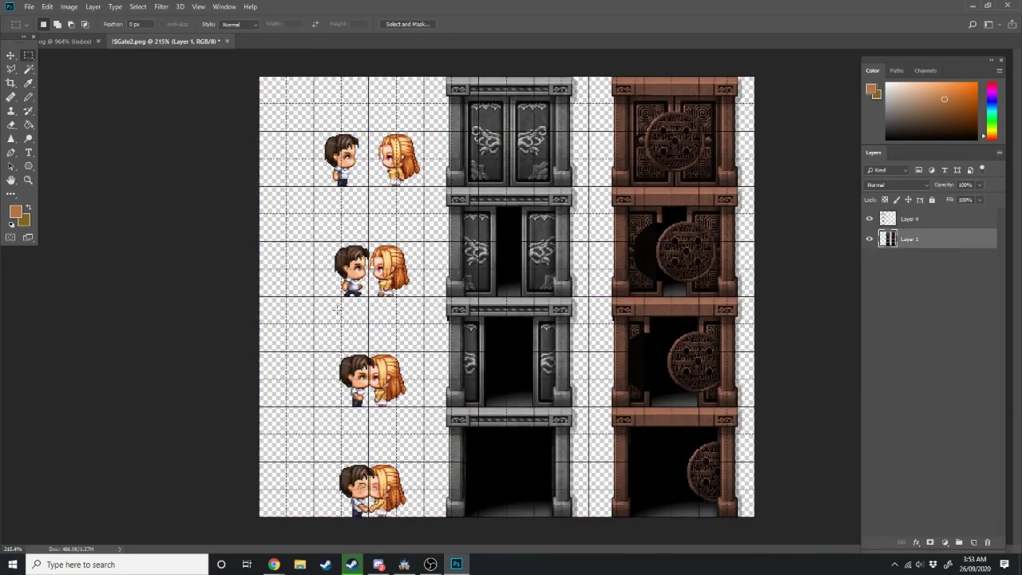
left_click(28, 6)
mouse_move(47, 150)
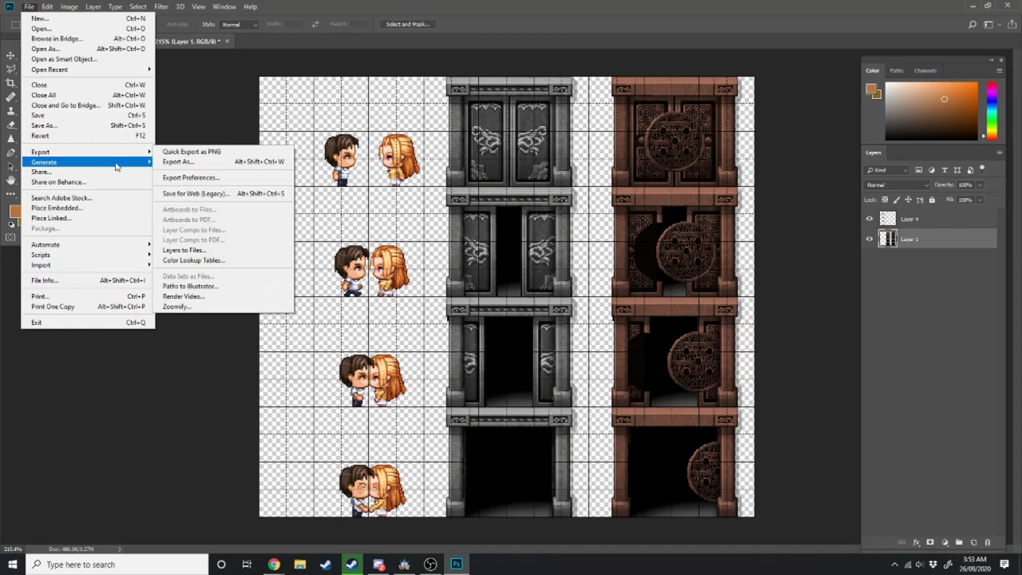
left_click(184, 151)
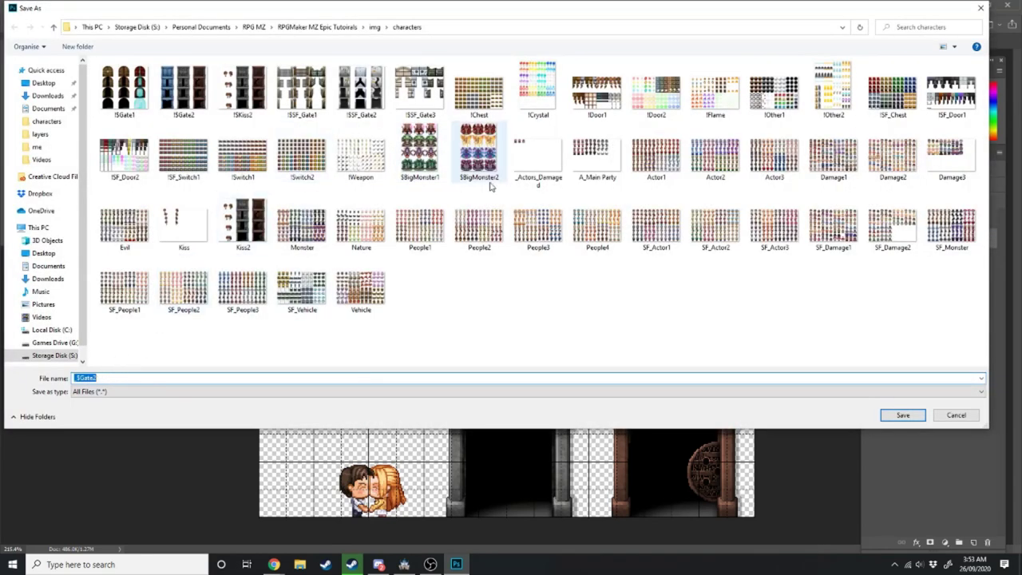
left_click(242, 87)
left_click(78, 378)
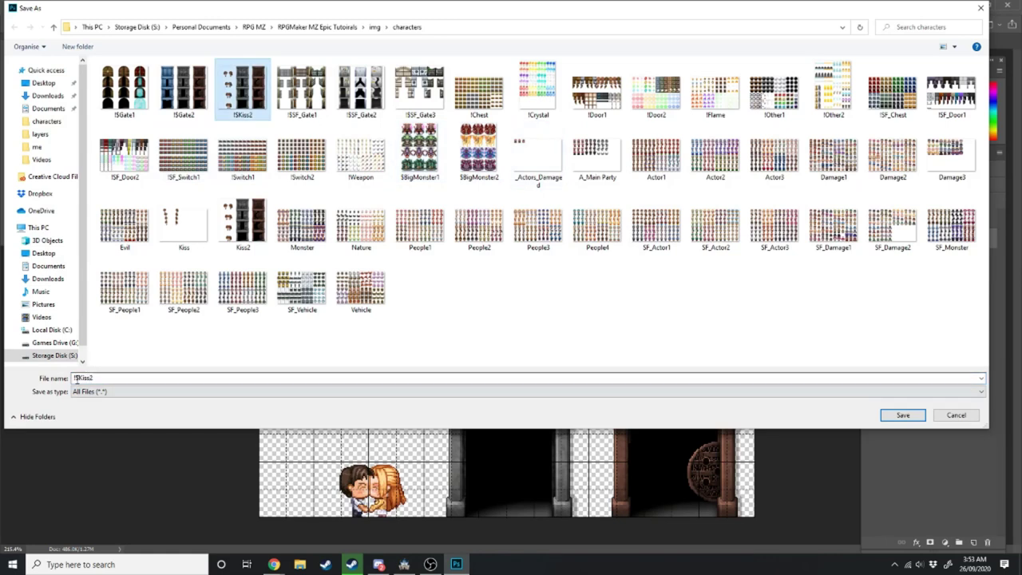
double_click(78, 378)
left_click(95, 378)
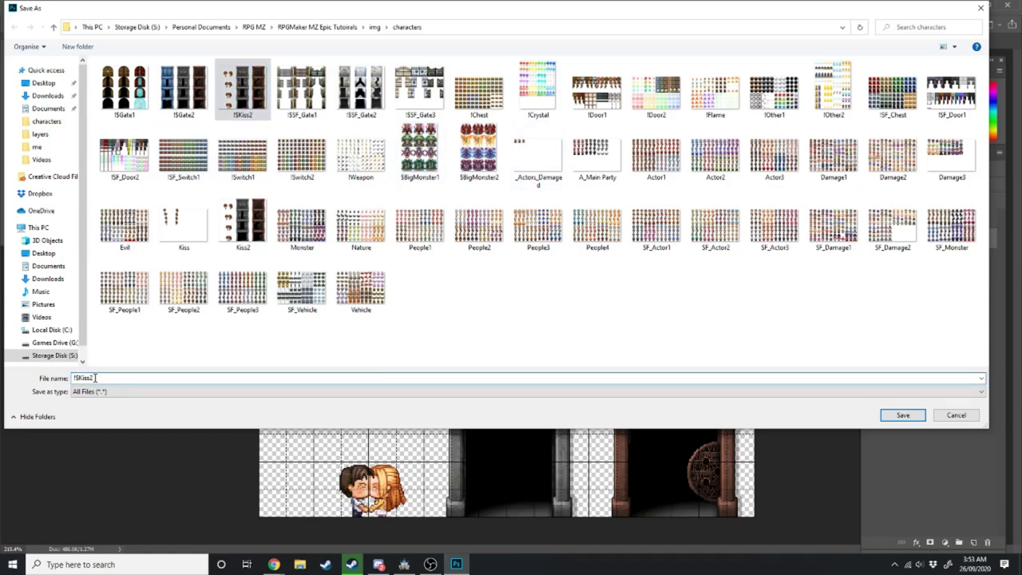
key("BackSpace")
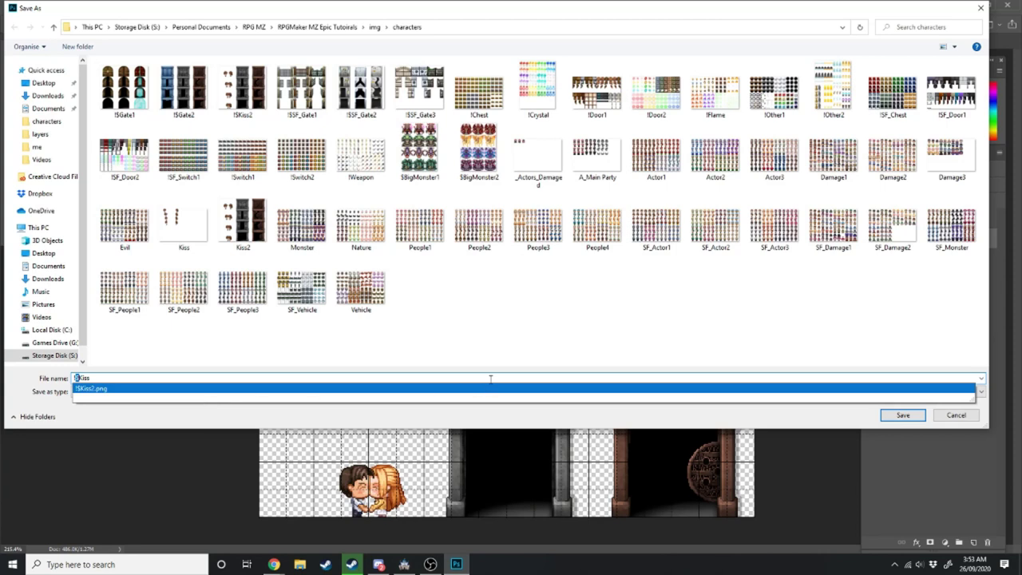
key("Escape")
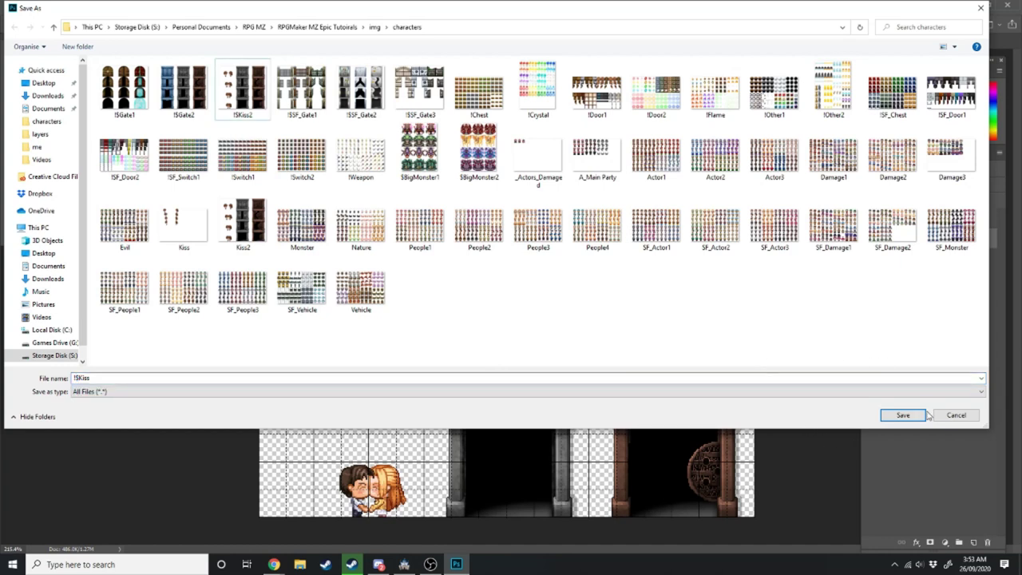
left_click(912, 416)
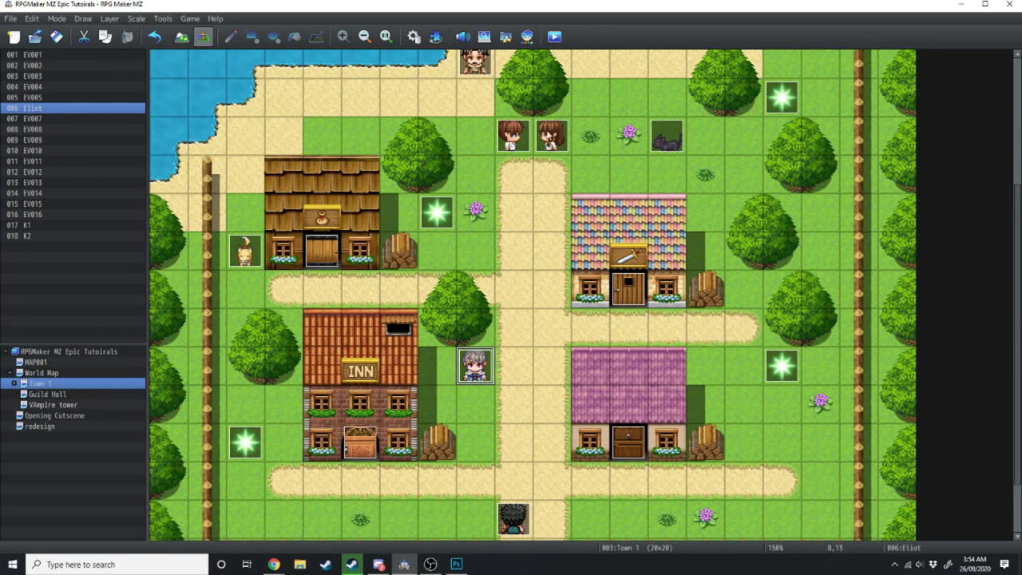
In RPG Maker MZ, delete the girl's event beside K1 on the Town 1 map and remove all commands from event K1
left_click(553, 136)
double_click(514, 140)
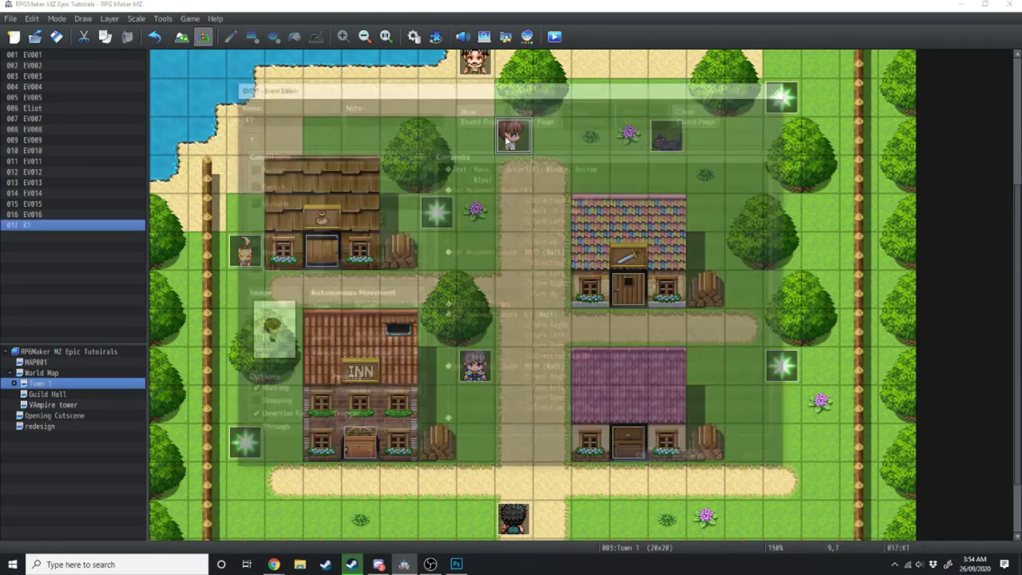
key("Delete")
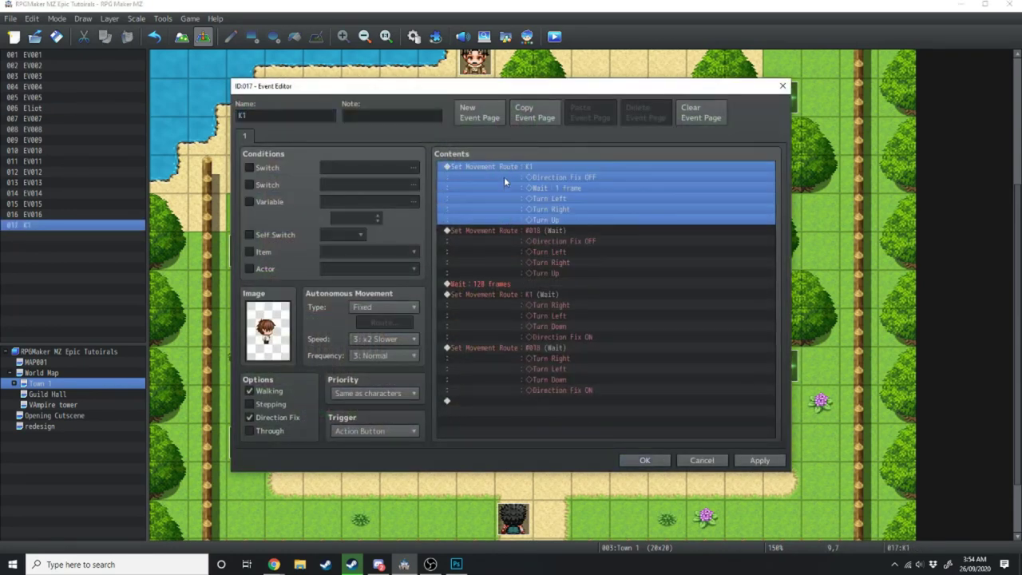
Set event K1's image to the topmost couple frame of the !$Kiss sheet
double_click(268, 329)
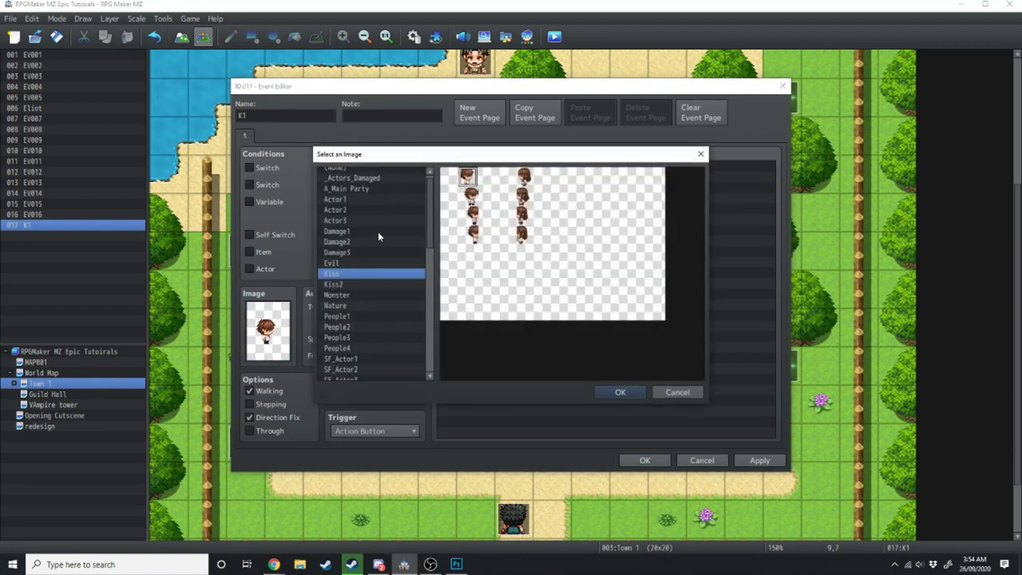
scroll(369, 260, "down", 10)
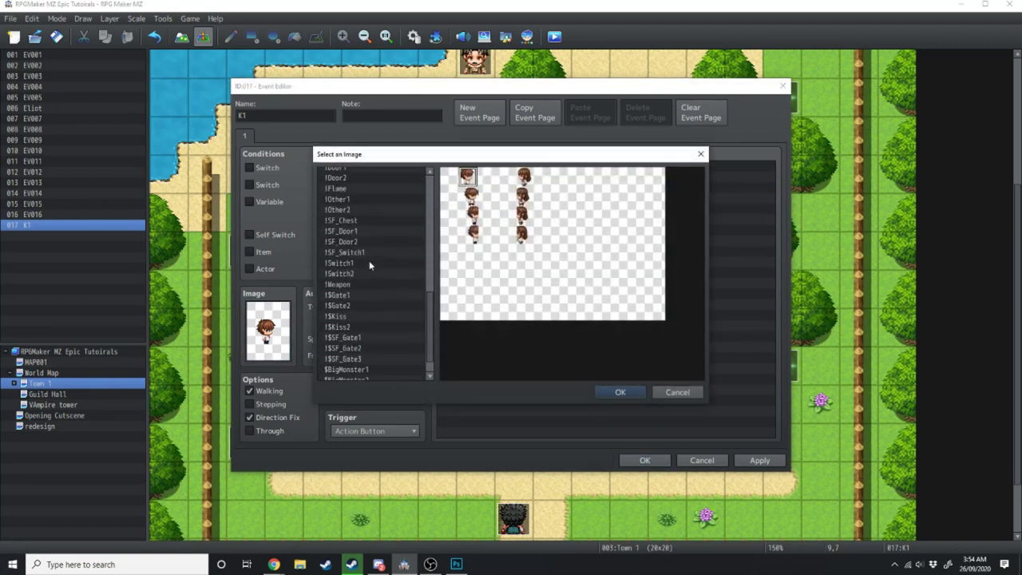
left_click(342, 290)
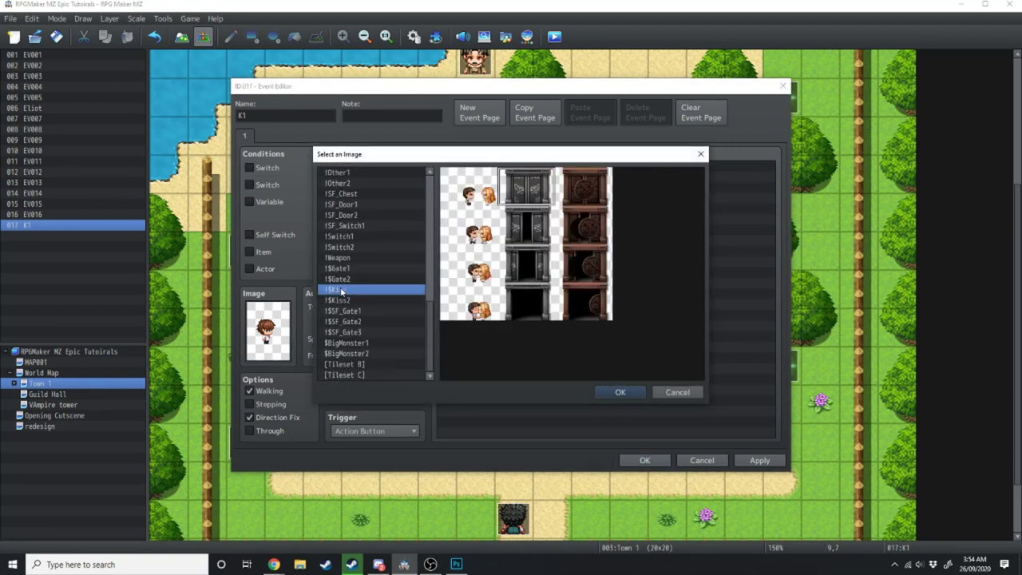
left_click(492, 192)
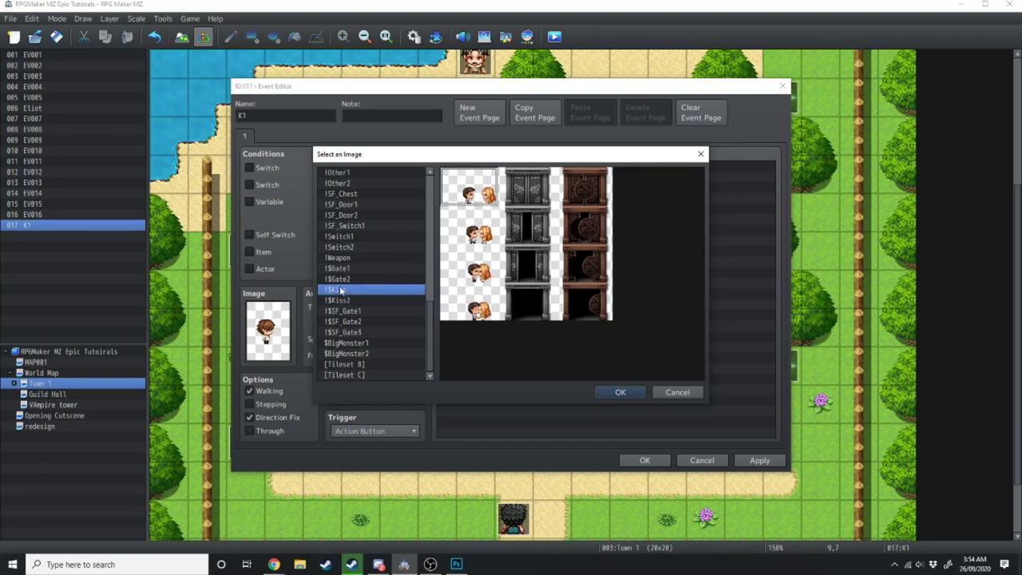
left_click(619, 392)
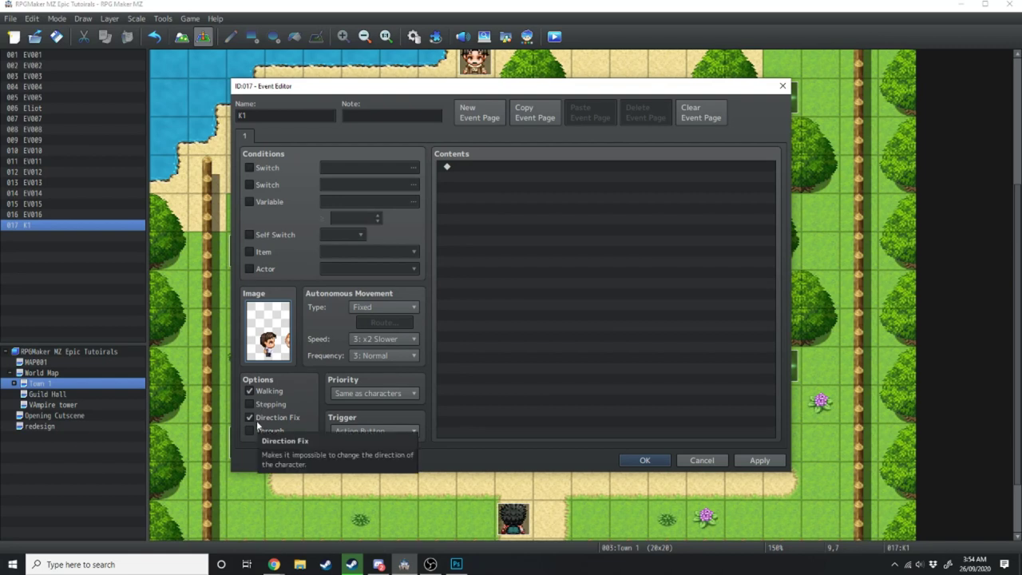
Add a Show Text command with the dark-haired man's face and the line "Come on over for a kiss!"
double_click(286, 118)
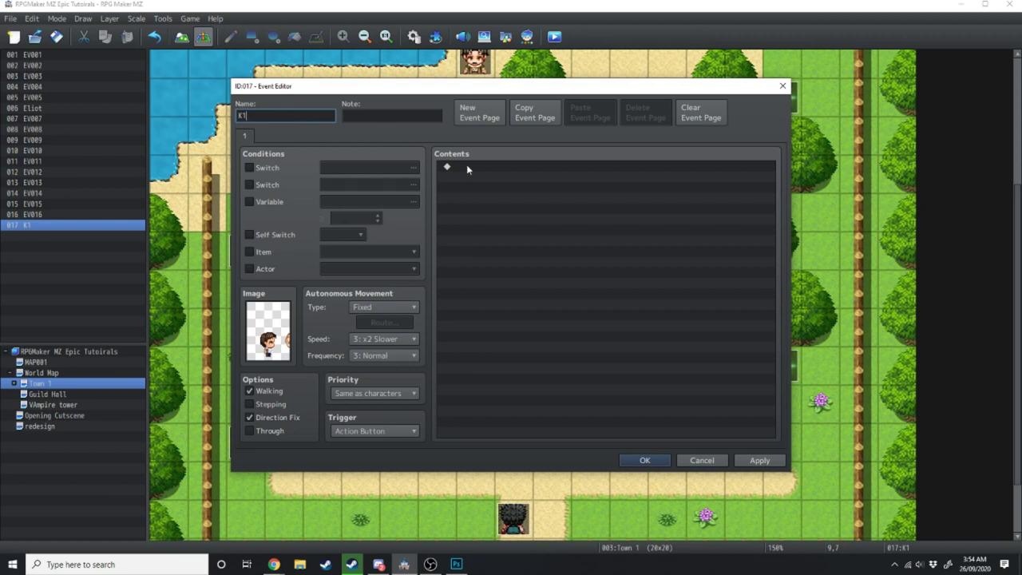
double_click(466, 166)
left_click(470, 138)
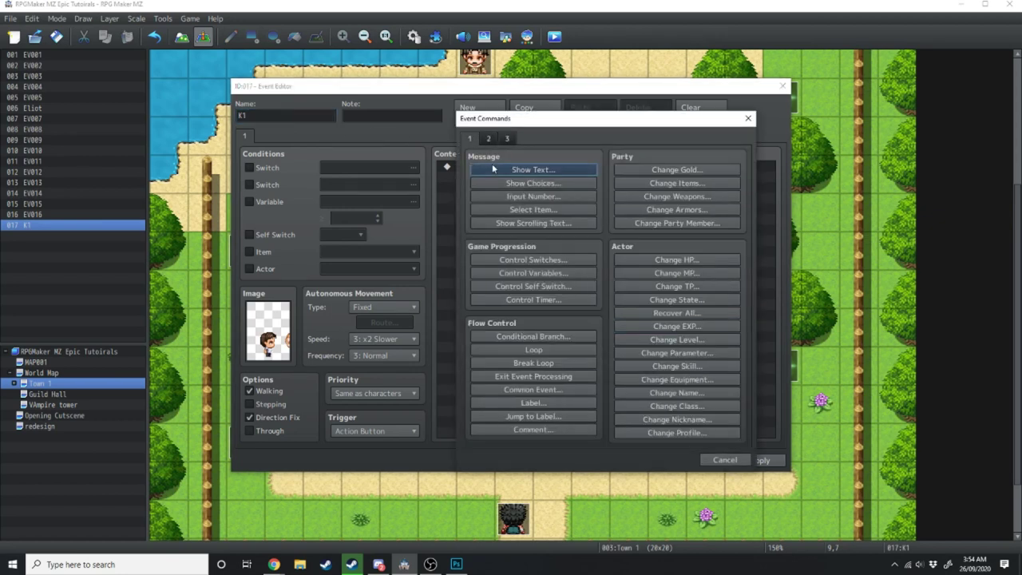
left_click(533, 169)
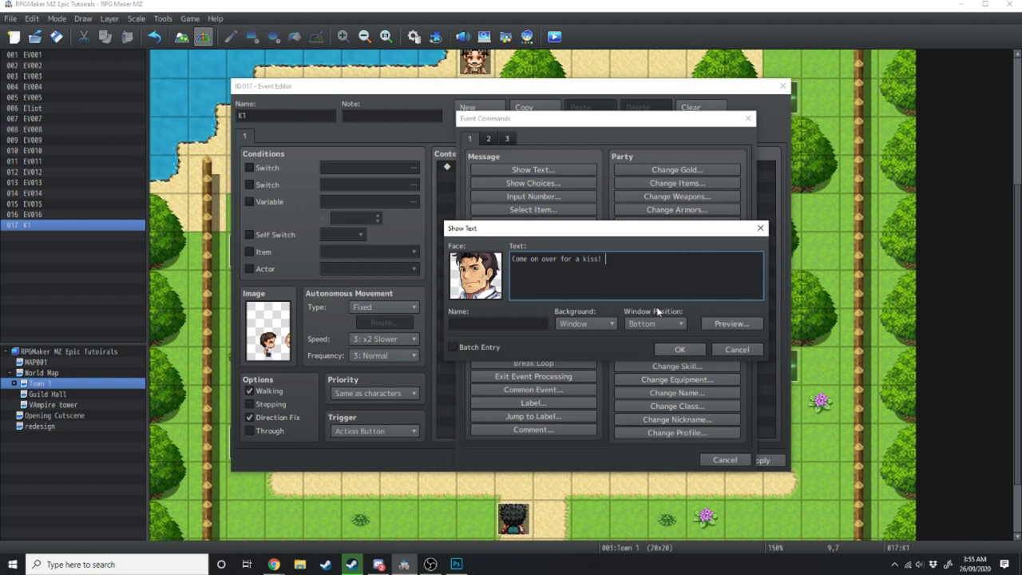
left_click(676, 352)
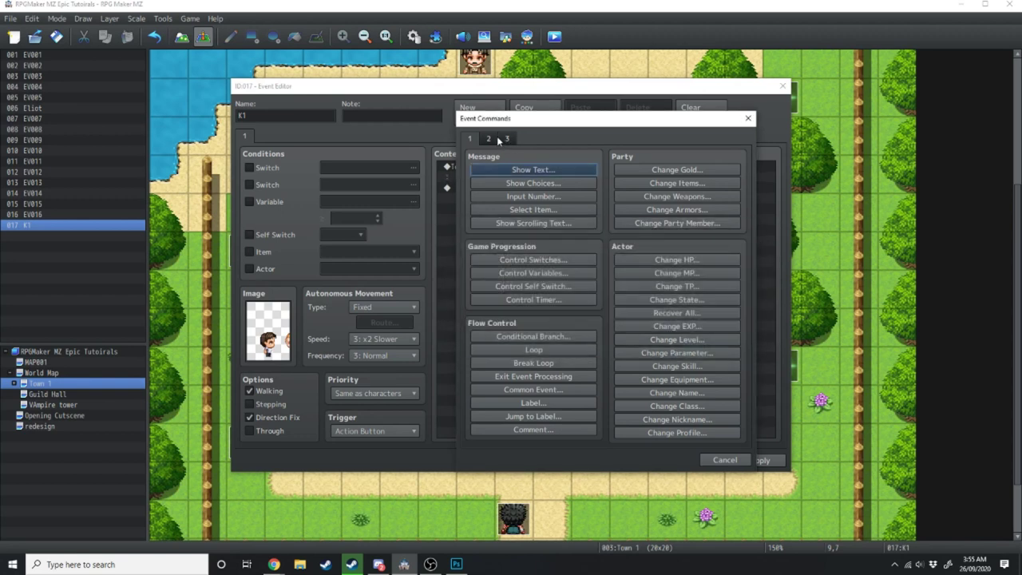
Add a movement route for This Event with Direction Fix OFF, Turn Left, Turn Right and Turn Up
left_click(492, 139)
left_click(496, 223)
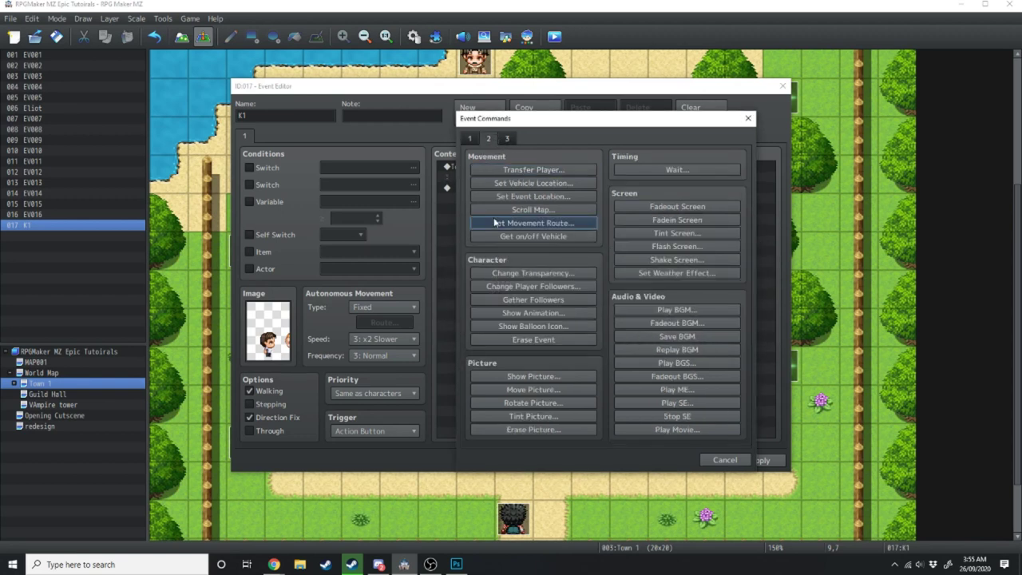
left_click(423, 184)
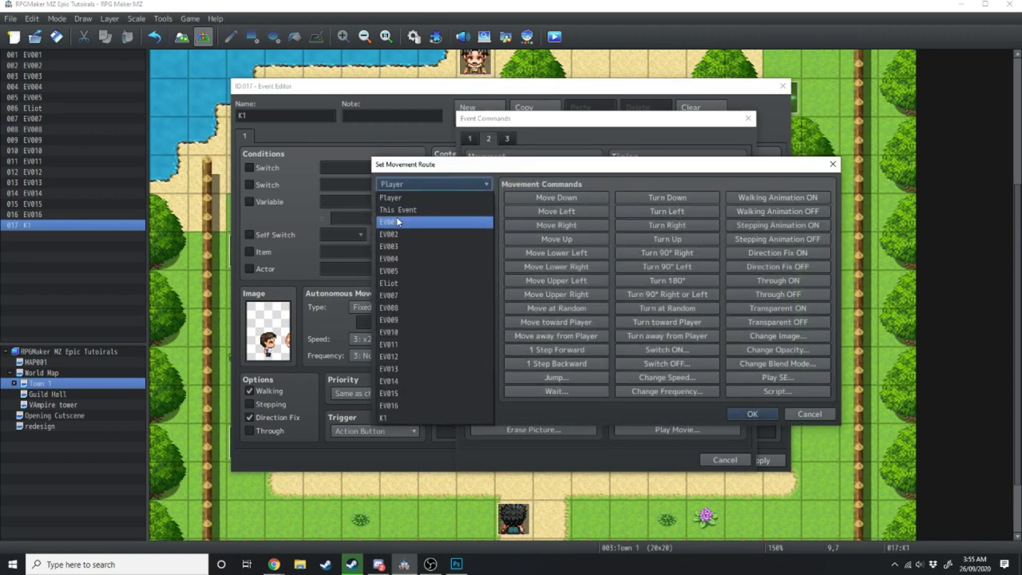
left_click(397, 209)
left_click_drag(396, 164, 532, 160)
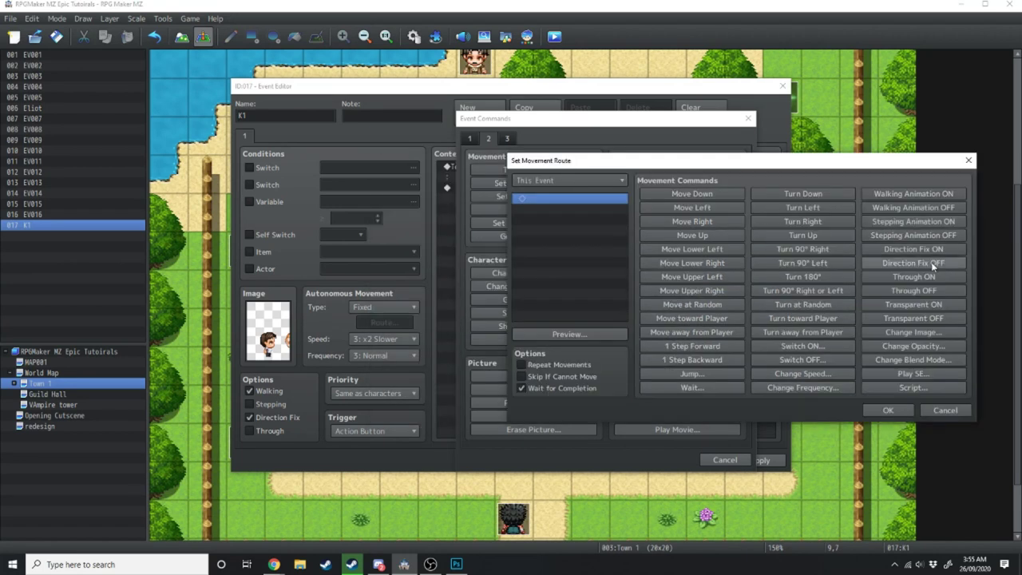
left_click(933, 264)
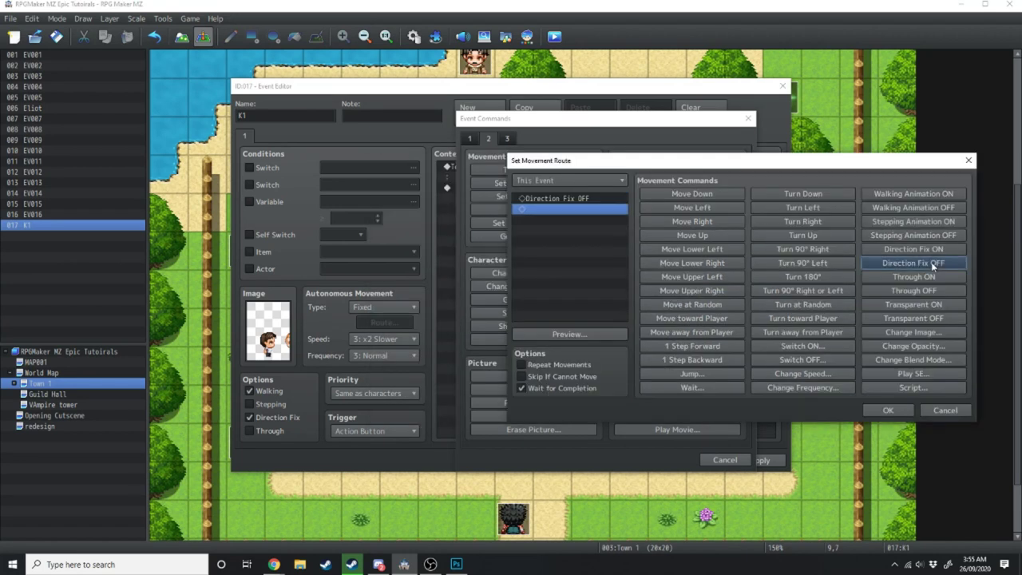
left_click(808, 206)
left_click(808, 221)
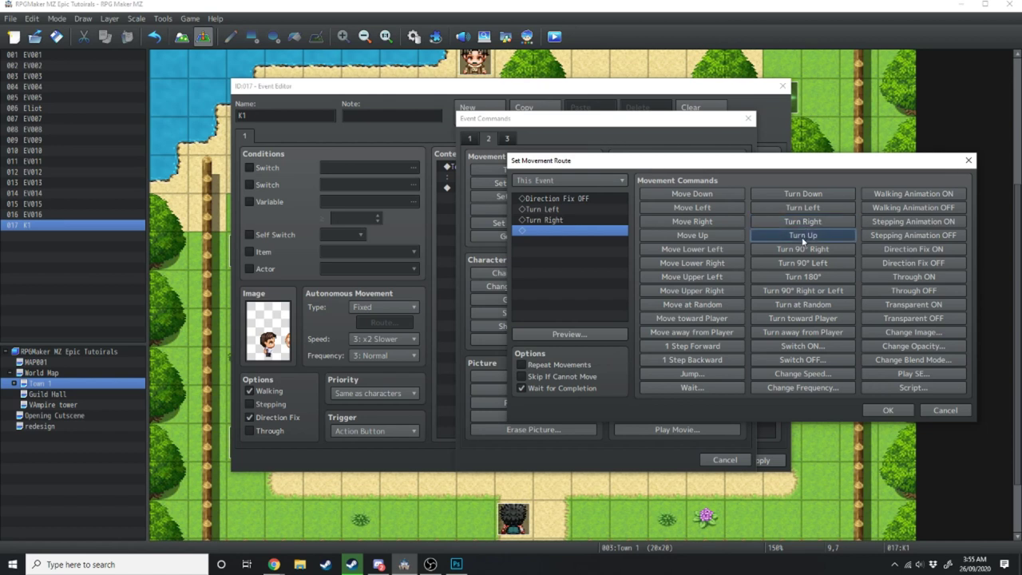
left_click(803, 237)
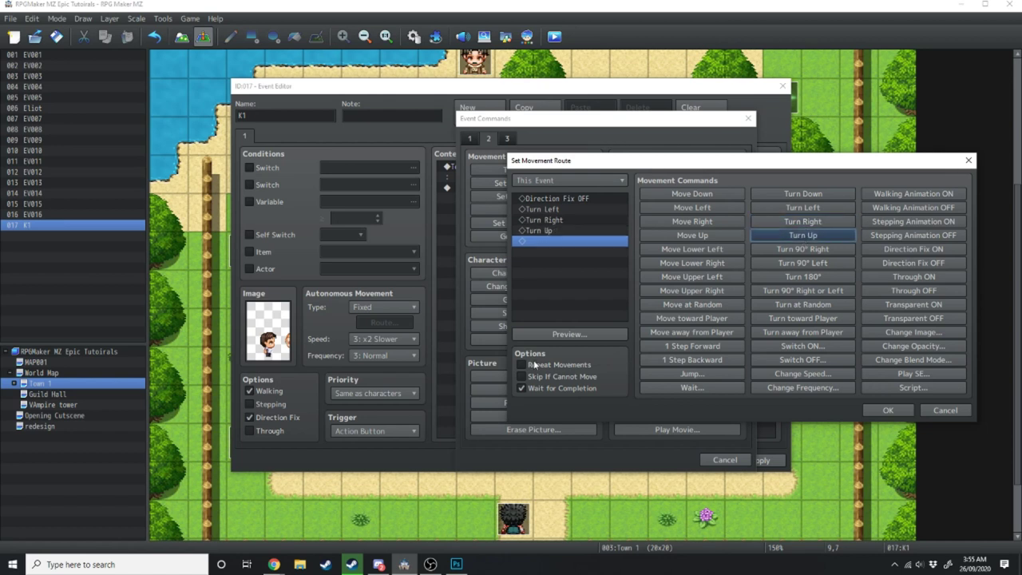
left_click(887, 410)
Compare the movement route's turn commands with the four couple frames in the !$Kiss sheet
left_click(473, 187)
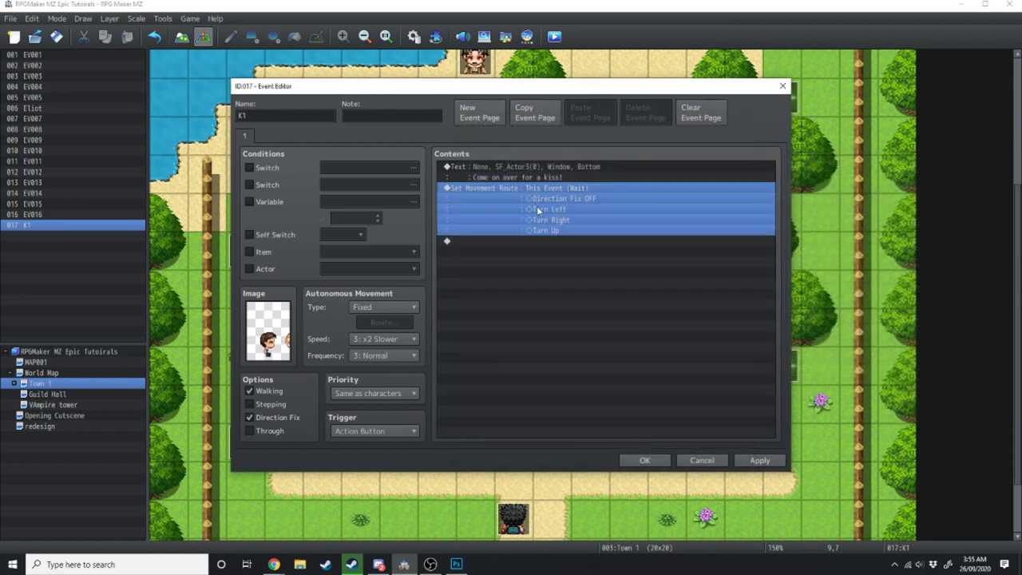
double_click(269, 330)
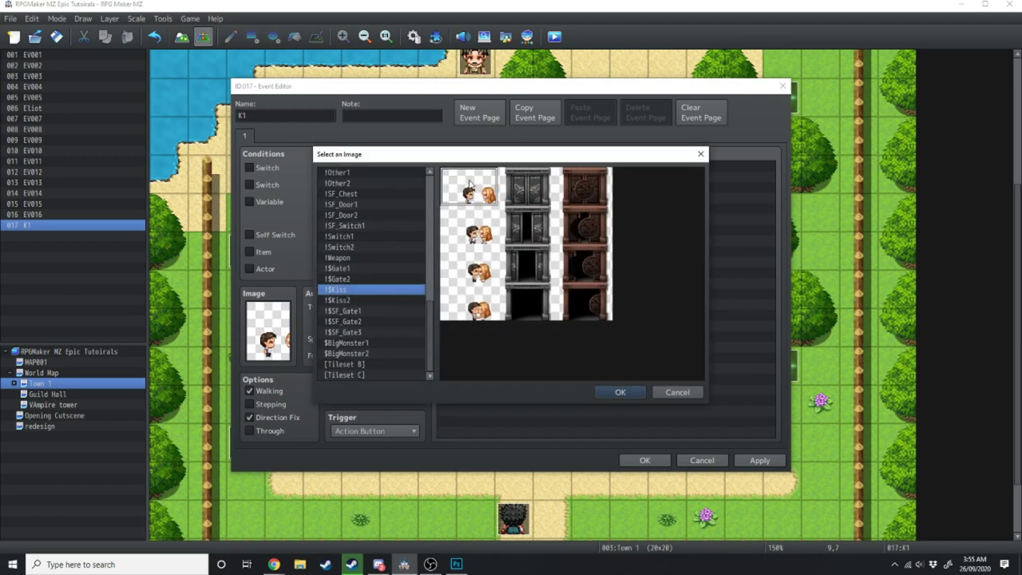
left_click(472, 232)
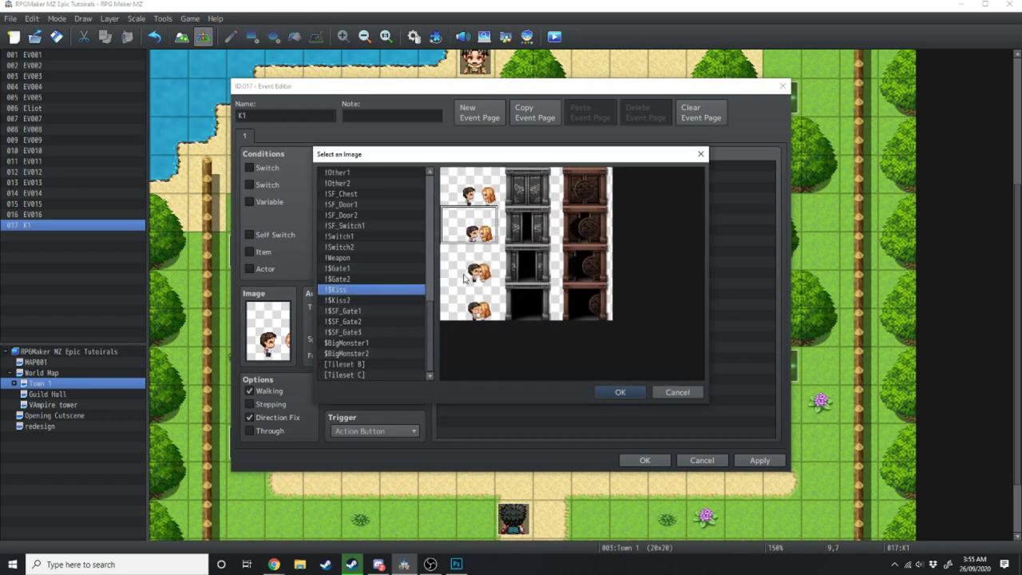
left_click(466, 279)
left_click(468, 310)
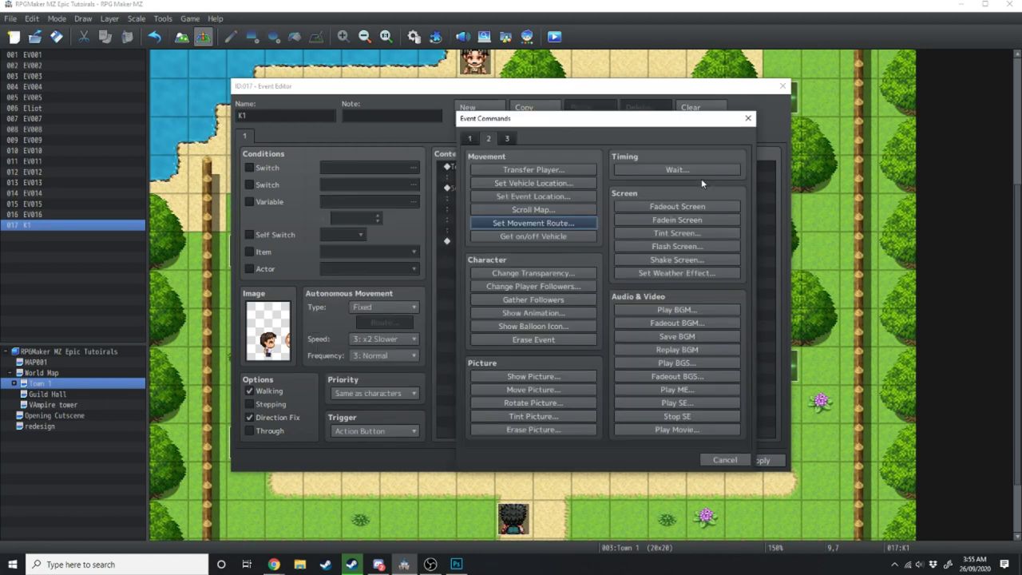
Add a 120-frame Wait and a movement route for This Event with Turn Right, Turn Left, Turn Down and Direction Fix ON
left_click(693, 170)
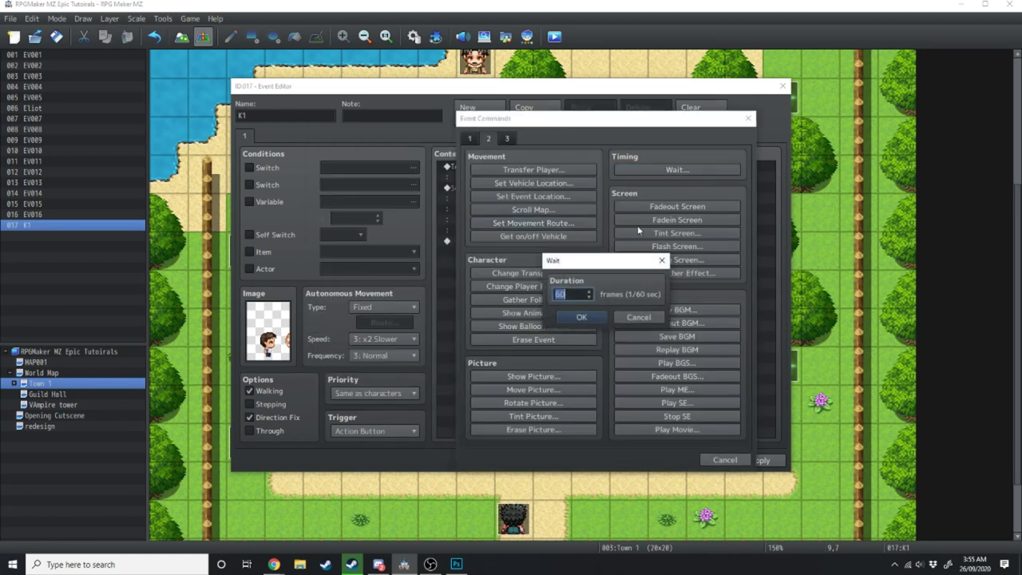
left_click(572, 321)
double_click(495, 254)
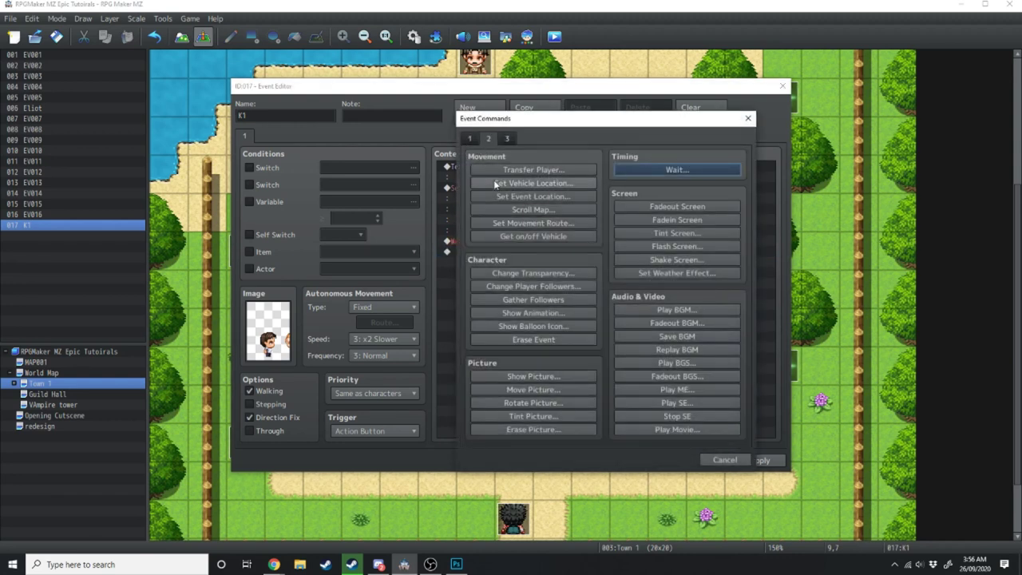
left_click(511, 223)
left_click(446, 185)
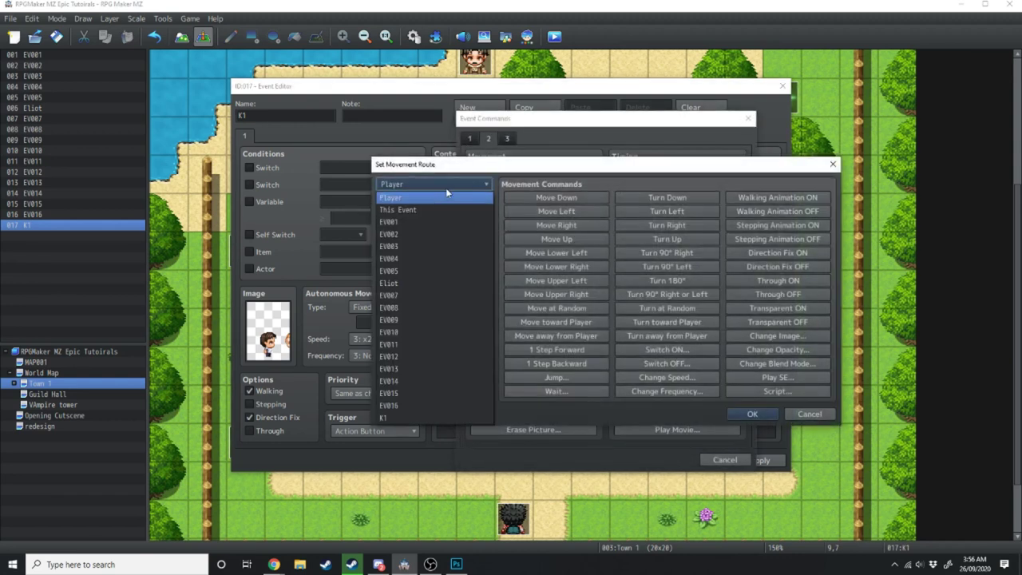
left_click(403, 208)
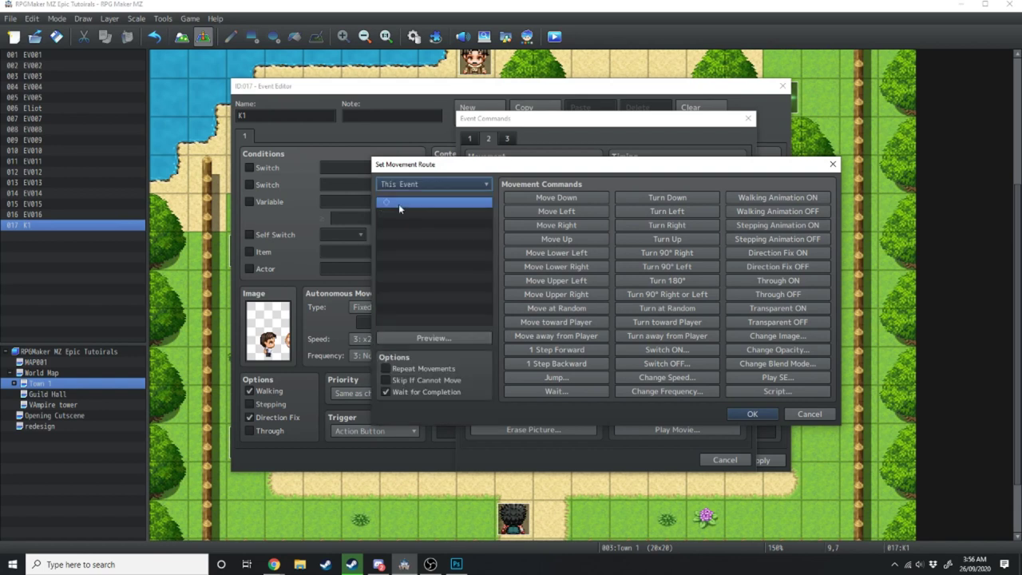
left_click(674, 226)
left_click(675, 211)
left_click(677, 198)
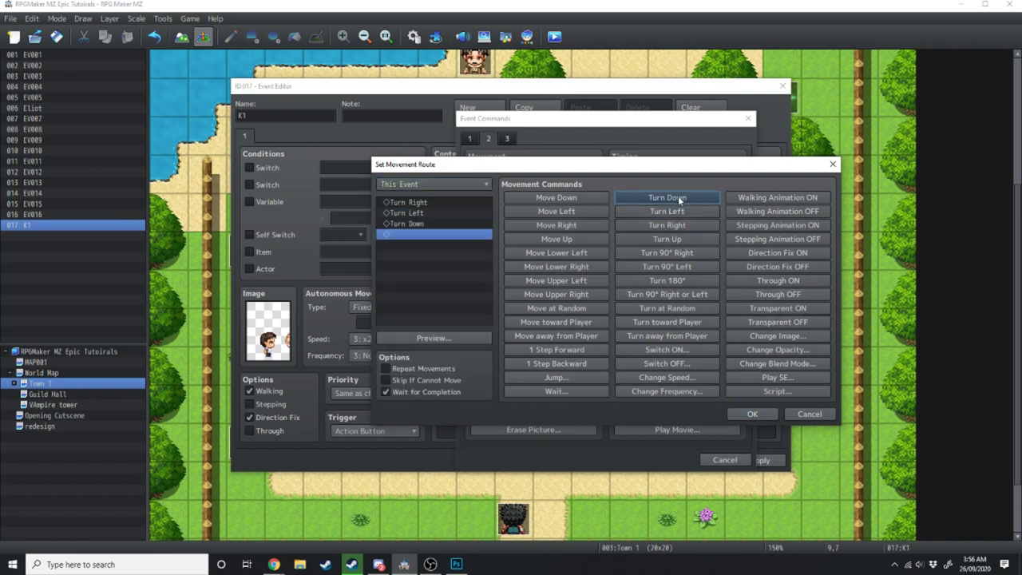
left_click(769, 251)
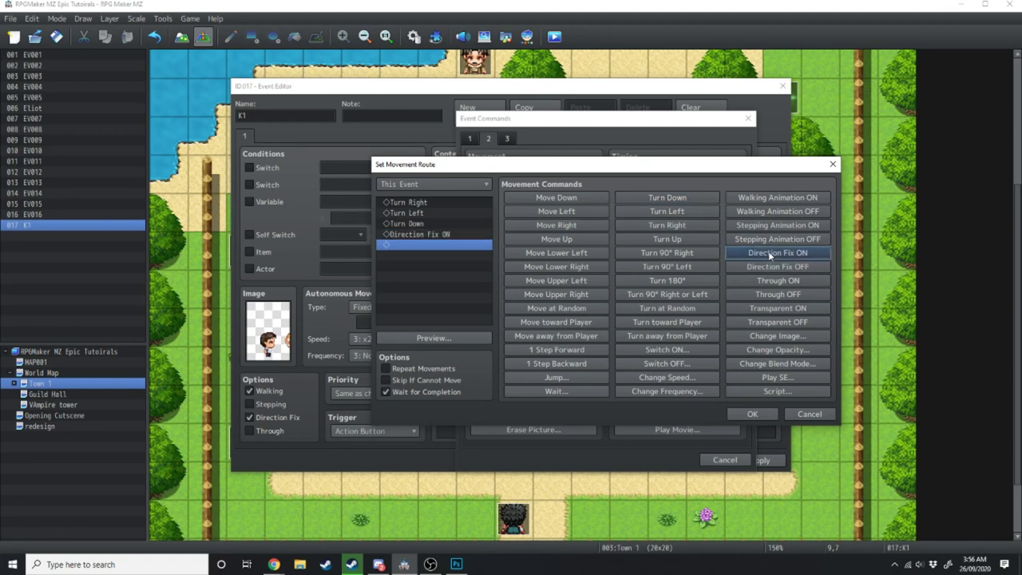
left_click(753, 414)
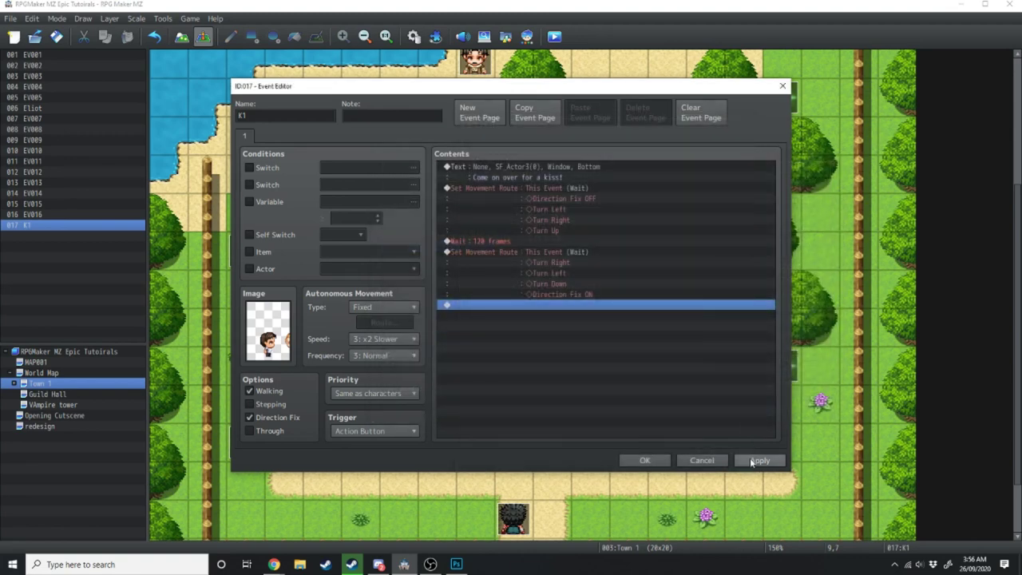
Apply the changes to event K1 and start a playtest, saving the changes to the game
left_click(756, 460)
left_click(648, 460)
left_click(555, 37)
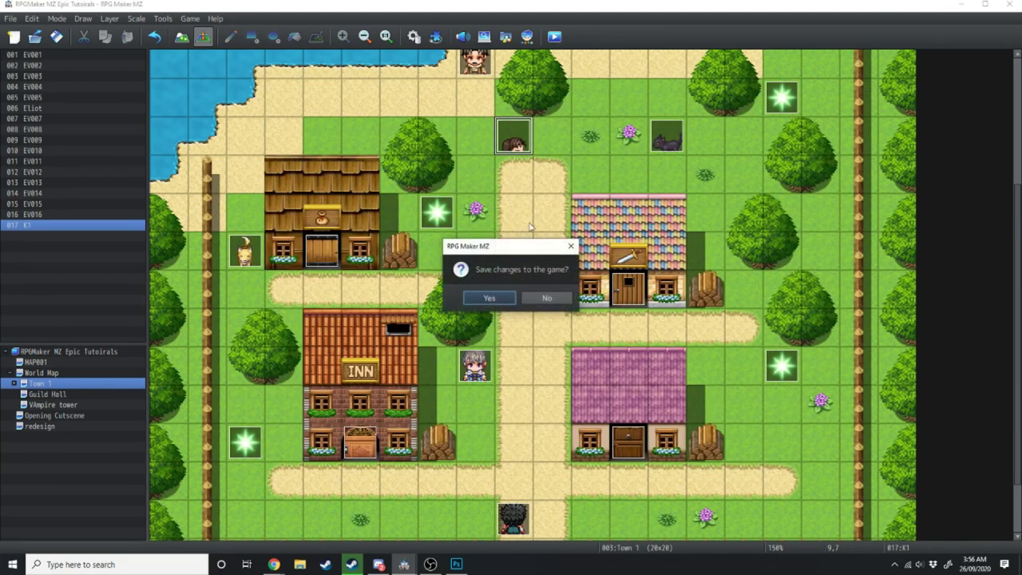
left_click(487, 296)
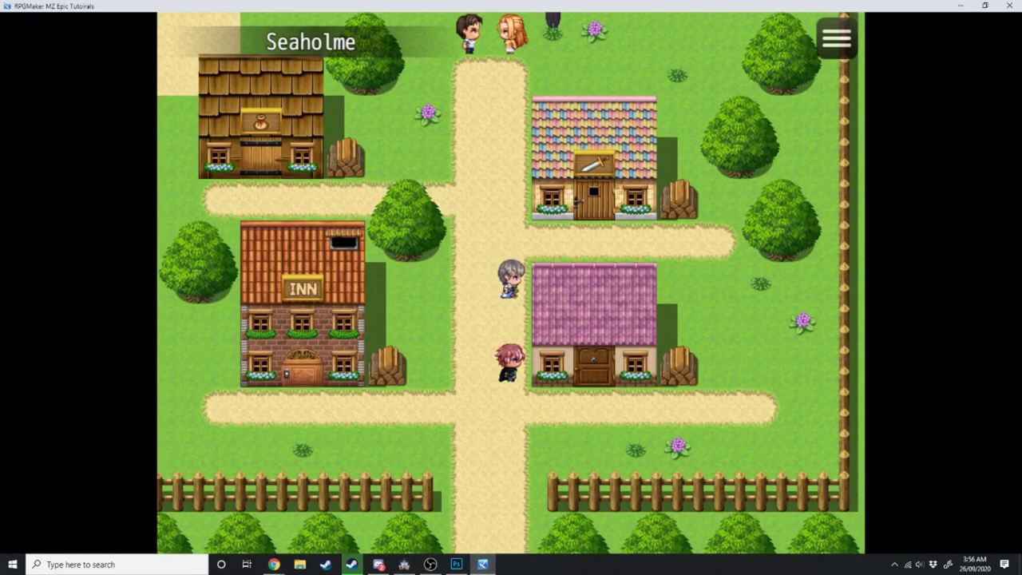
Walk the player up to the couple, test whether the man's and woman's tiles block movement, and close the playtest
key("Left")
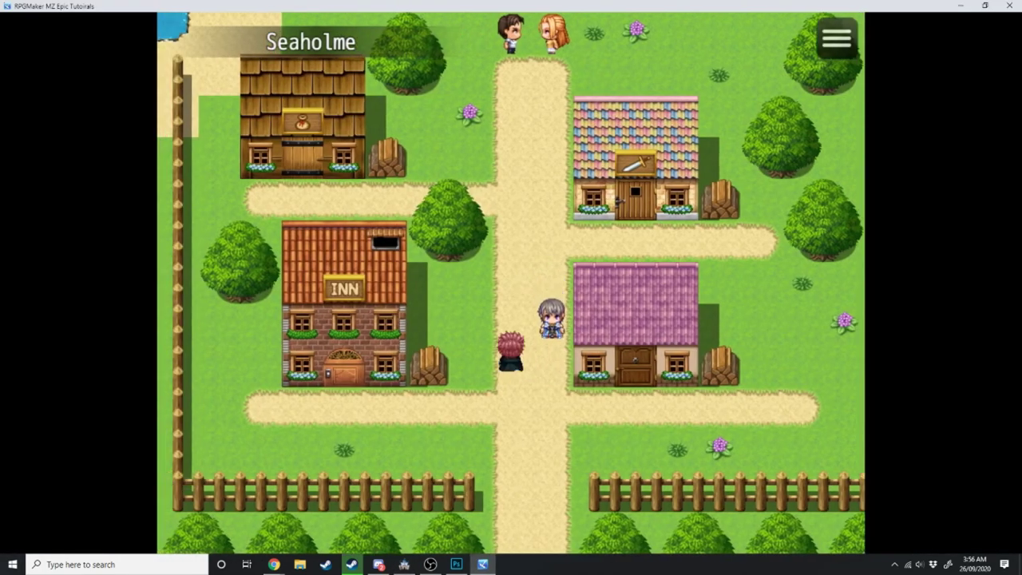
key("Up")
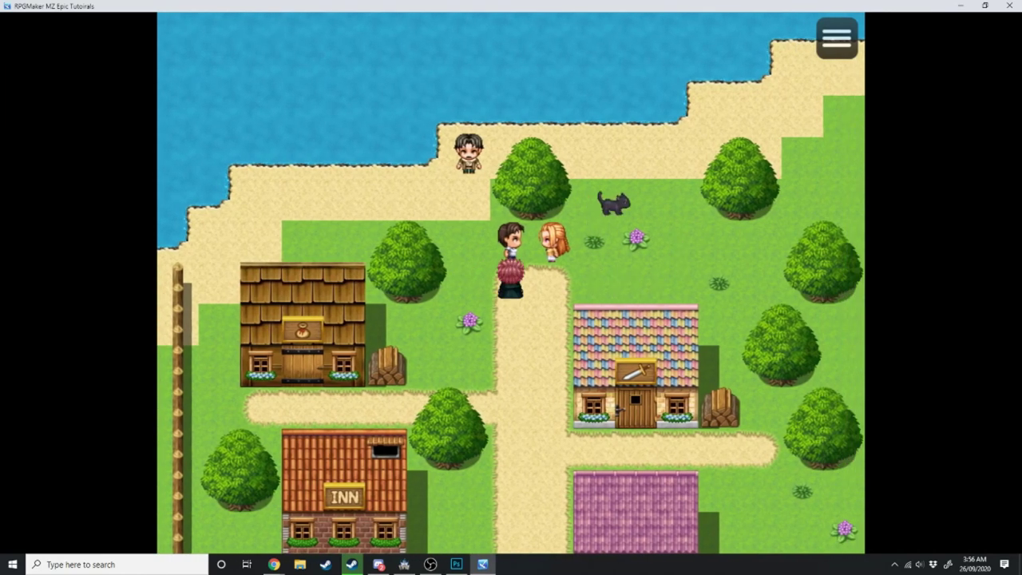
key("Left")
key("Up")
key("Down")
key("Right")
key("Up")
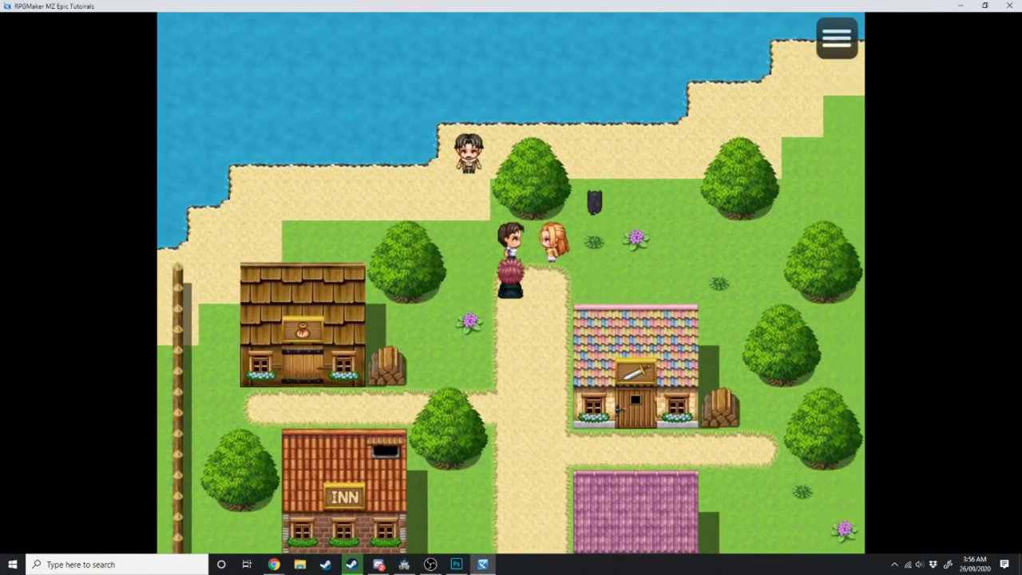
key("Right")
key("Up")
key("Down")
key("Up")
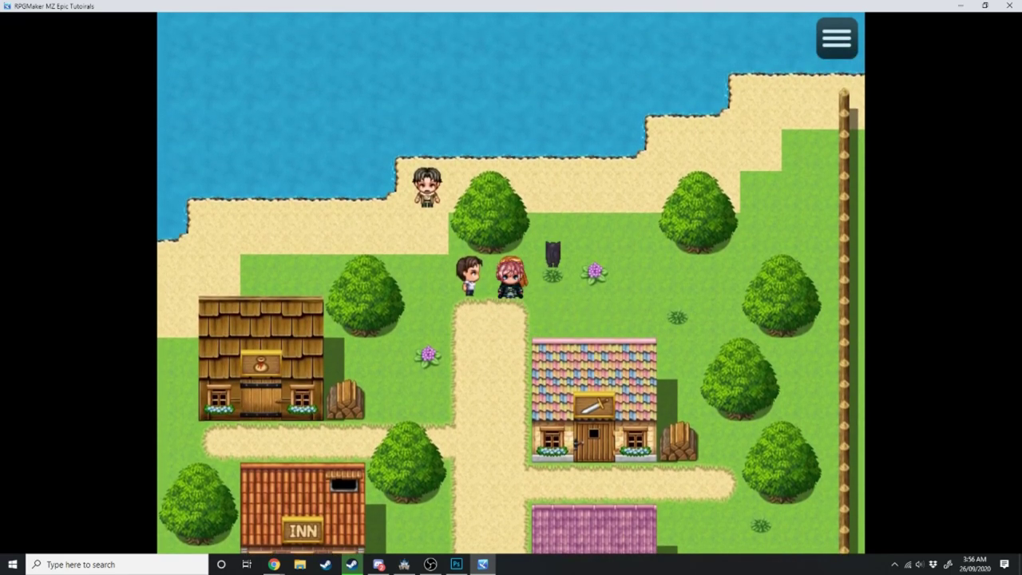
key("Down")
key("Left")
key("Right")
key("Up")
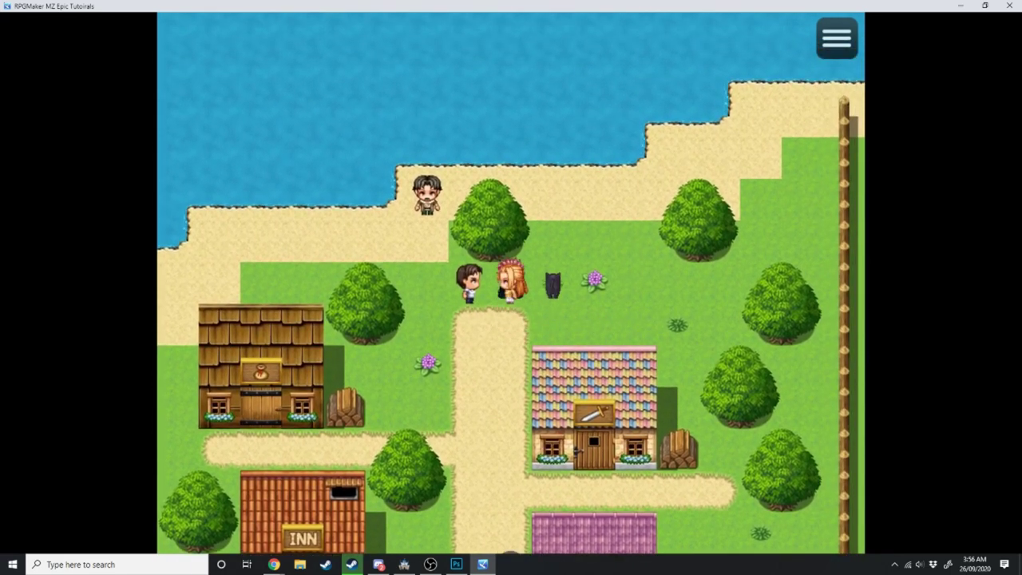
left_click(1009, 6)
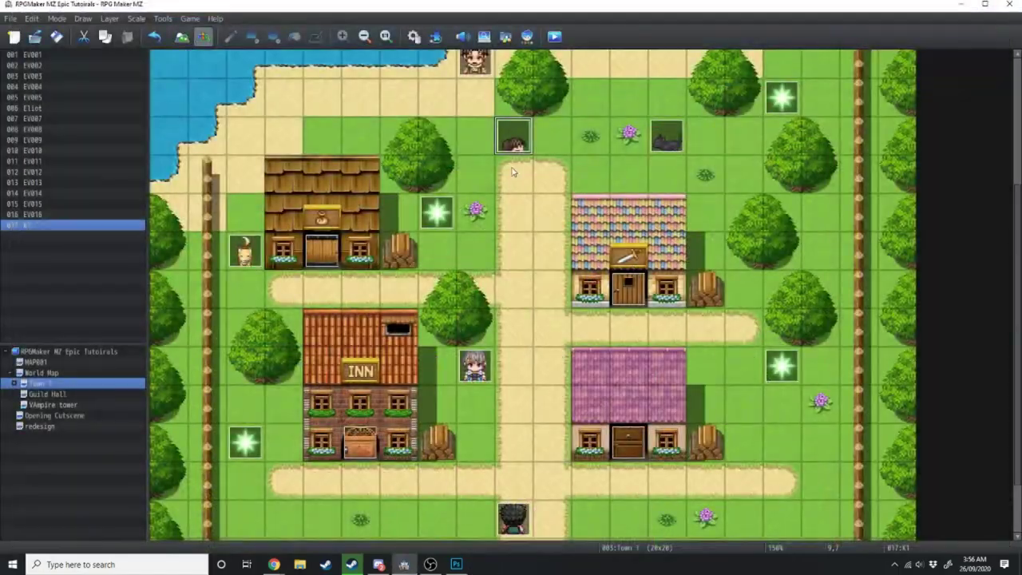
Create an imageless event on the empty tile directly east of K1 with its priority set to Same as characters
double_click(543, 135)
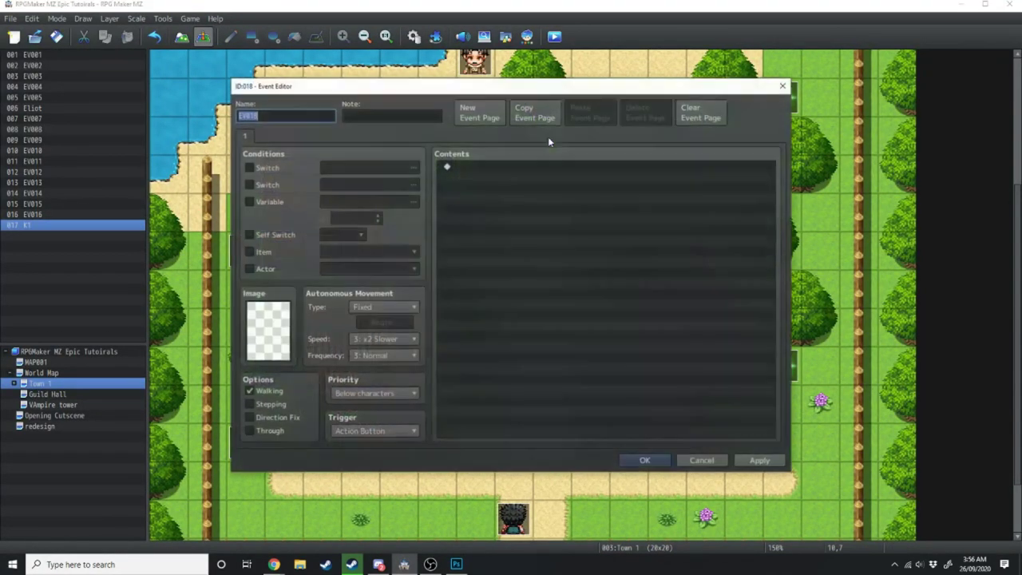
key("Escape")
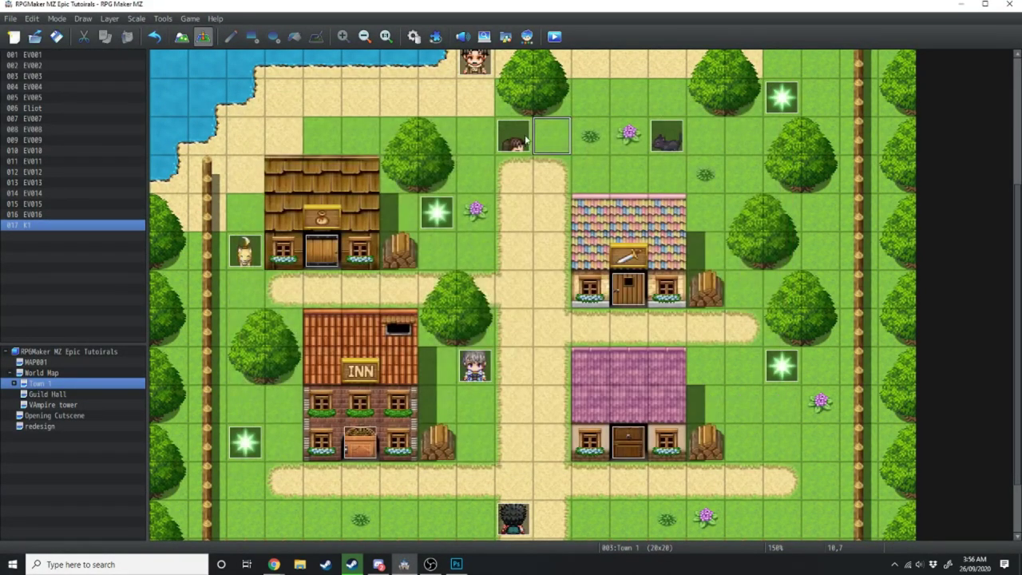
double_click(562, 129)
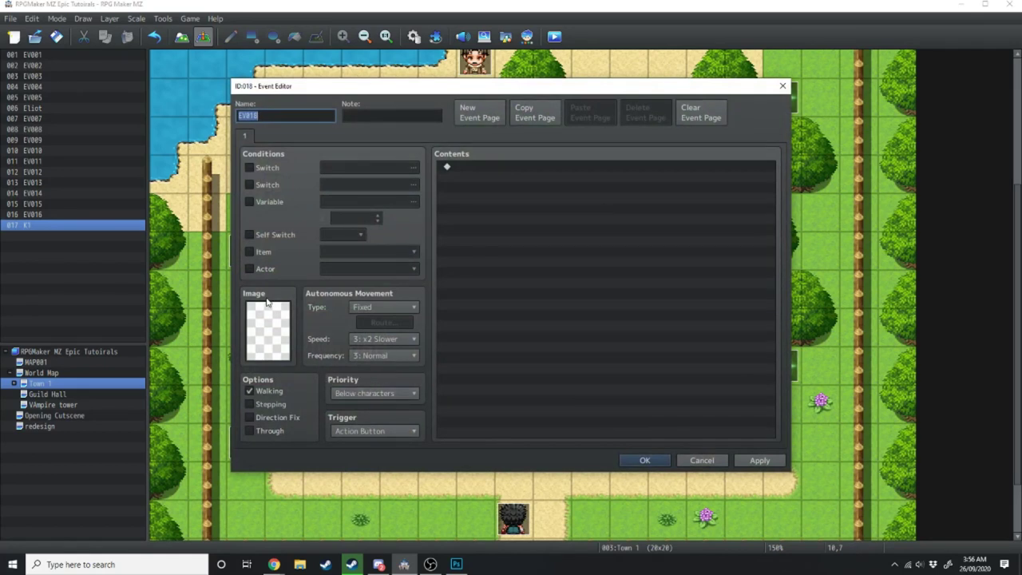
left_click(365, 394)
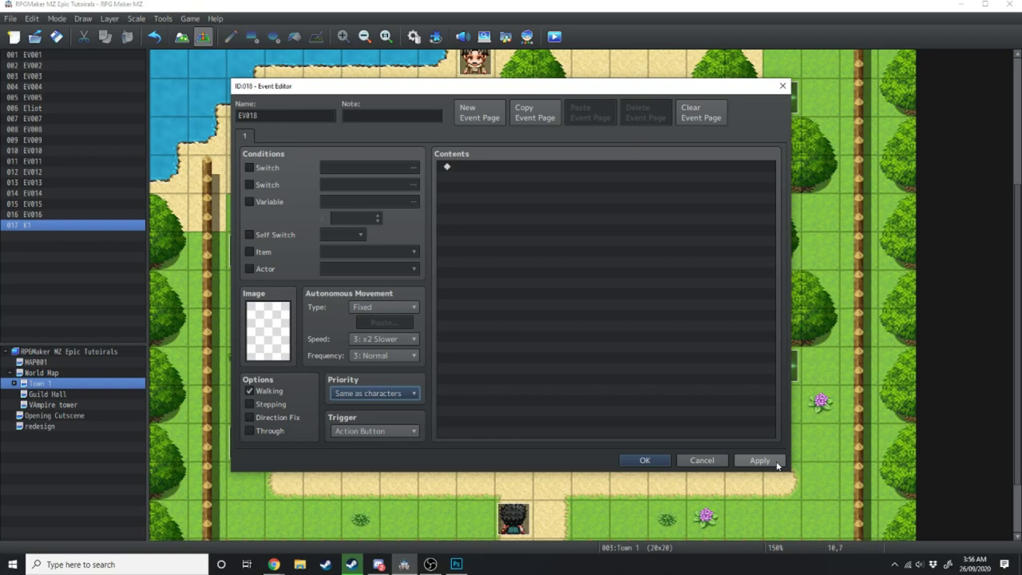
left_click(631, 452)
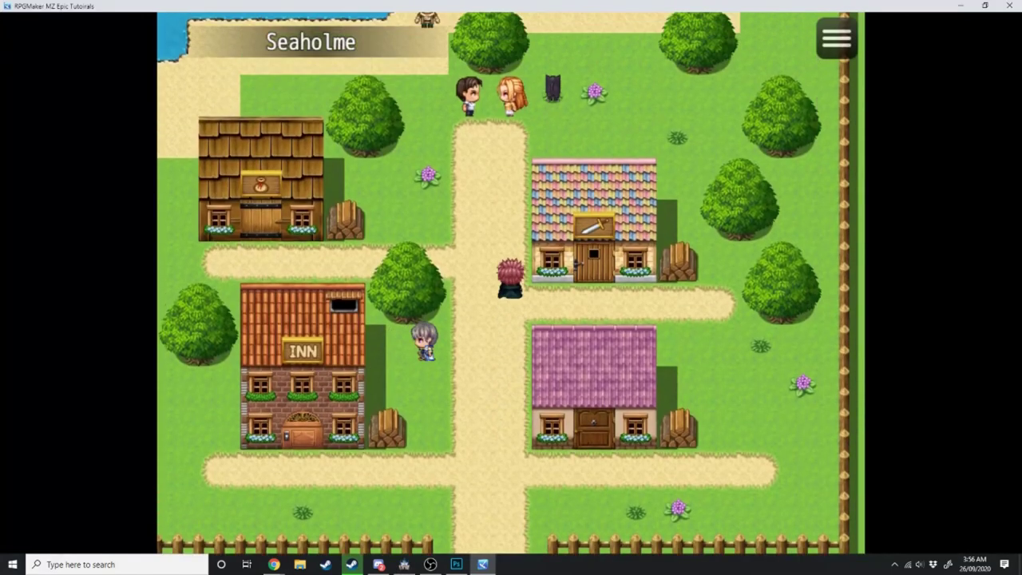
Walk the player up against the woman's tile in the playtest, and move over to stand below the man
key("Up")
key("Up")
key("Up")
key("Up")
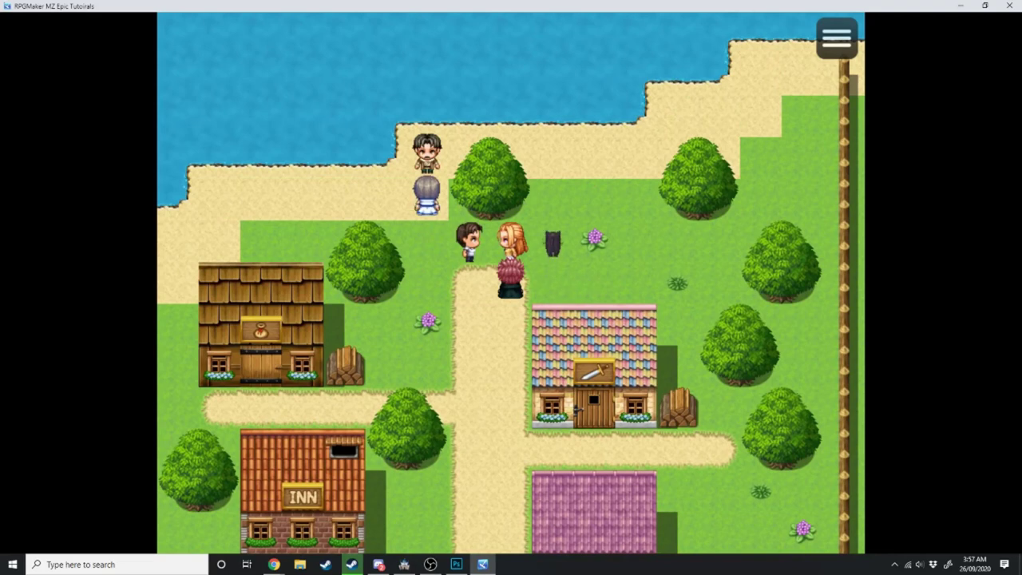
key("Left")
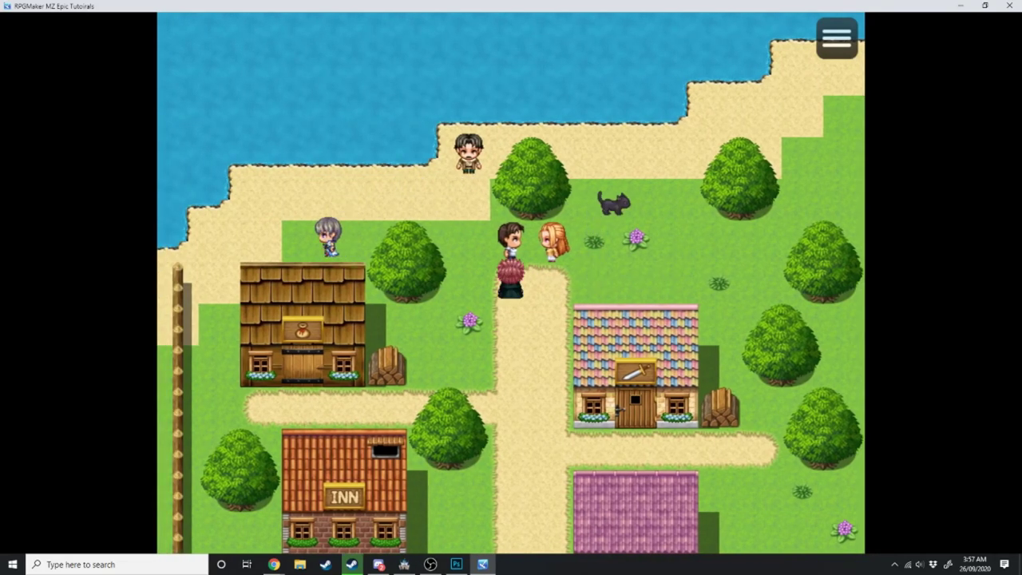
Talk to the man from below to play the kiss event through, and walk the player back down the path
key("Down")
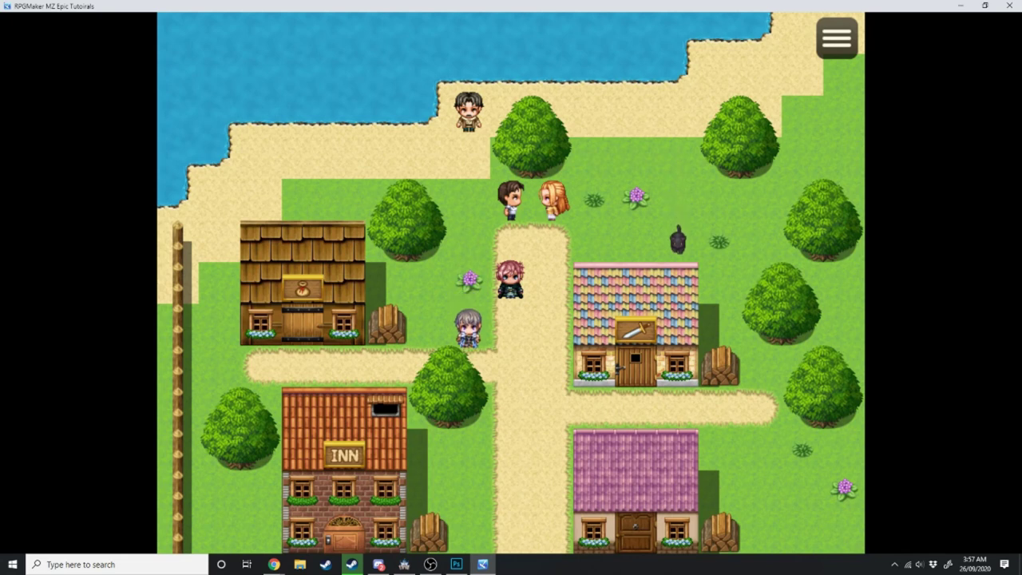
key("Up")
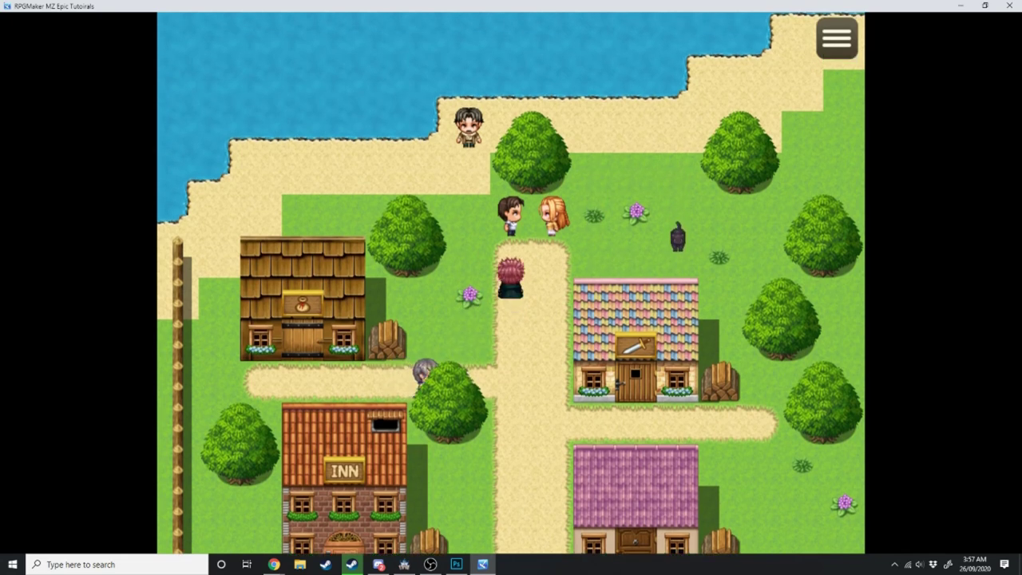
key("Return")
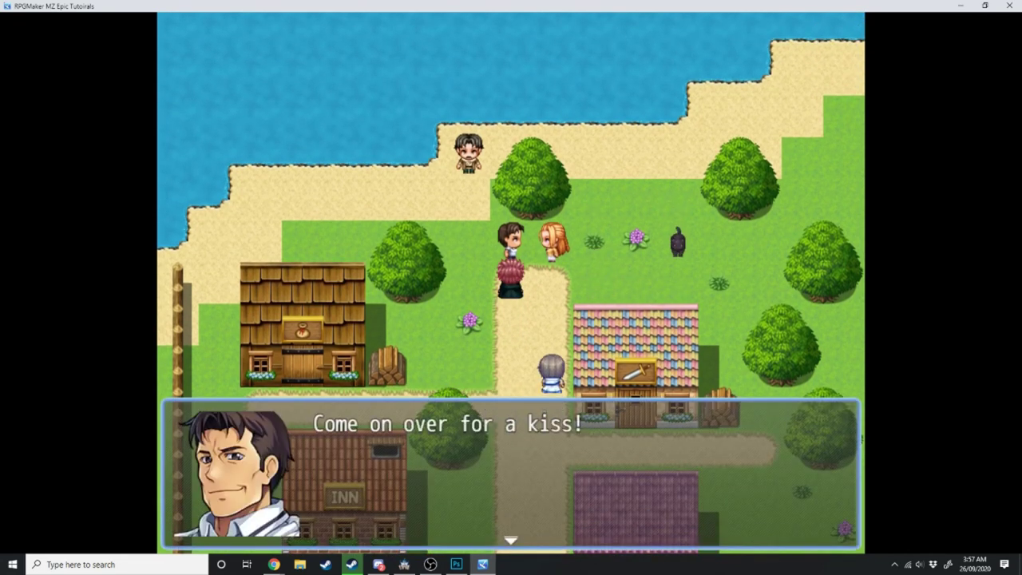
key("Return")
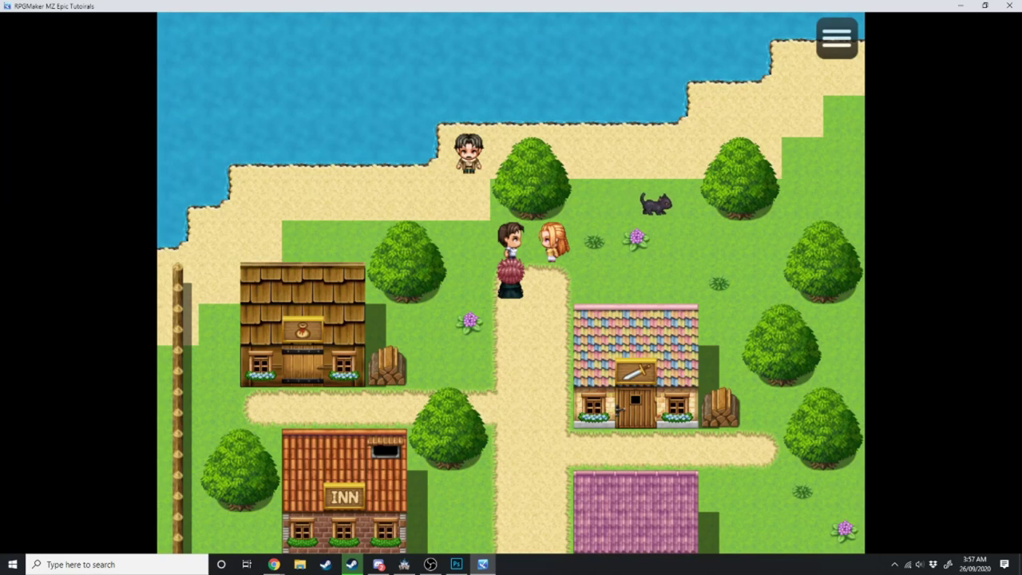
key("Down")
key("Down")
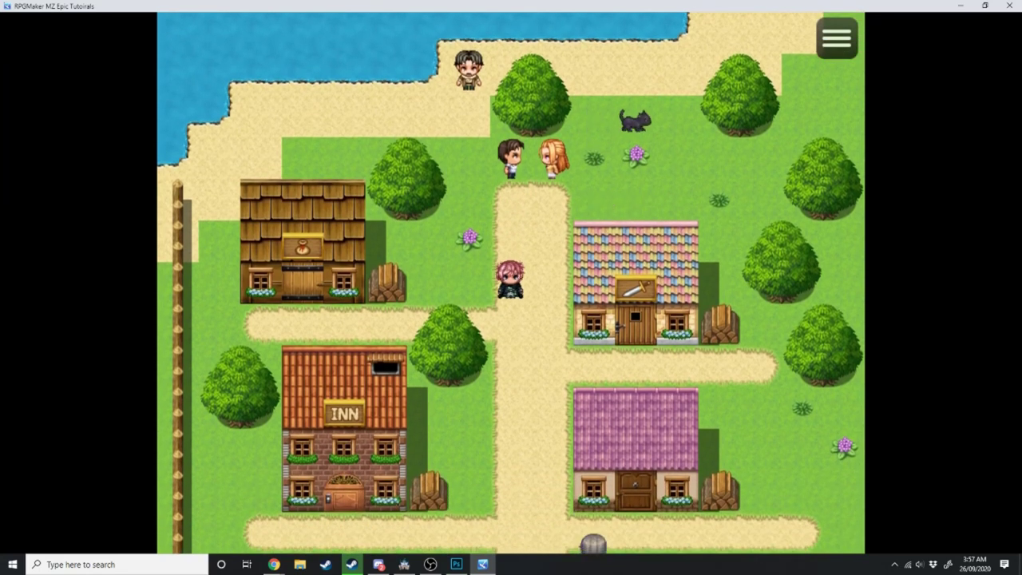